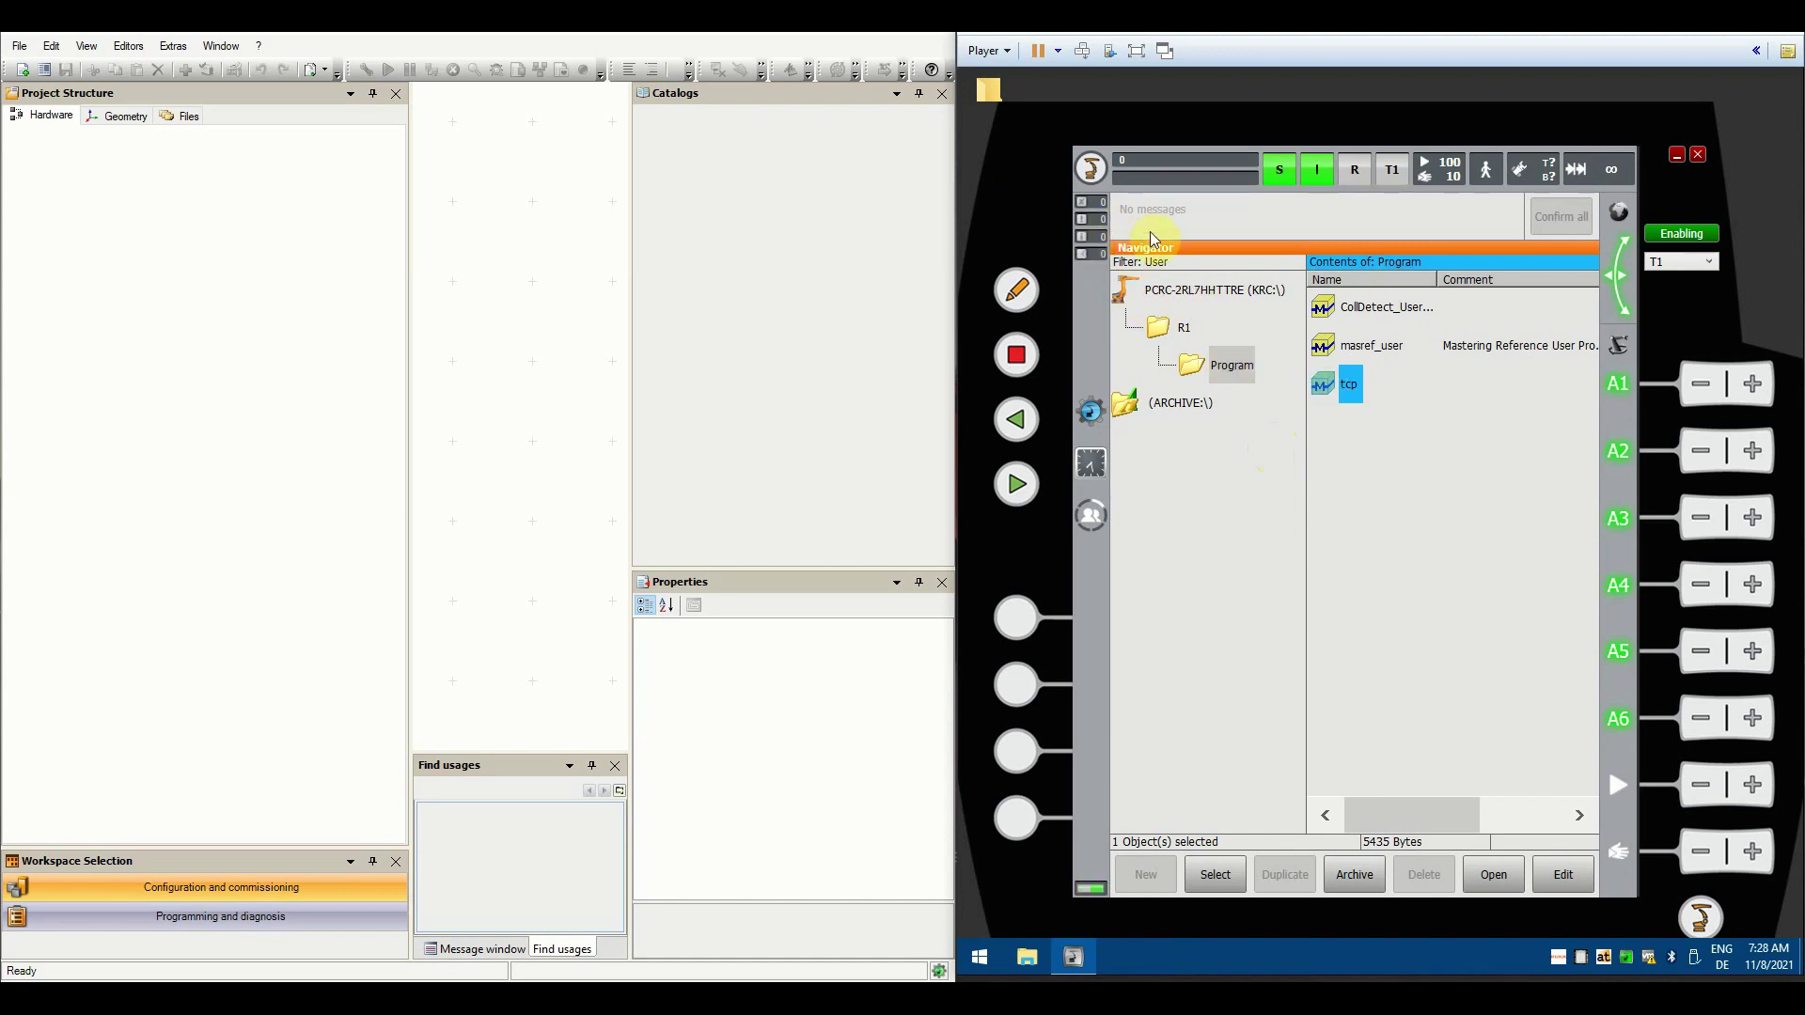
- Open Start-up > Network configuration in the smartHMI main menu to see the 172.31.1.147 interface
{"action": "left_click", "coordinate": [1088, 171]}
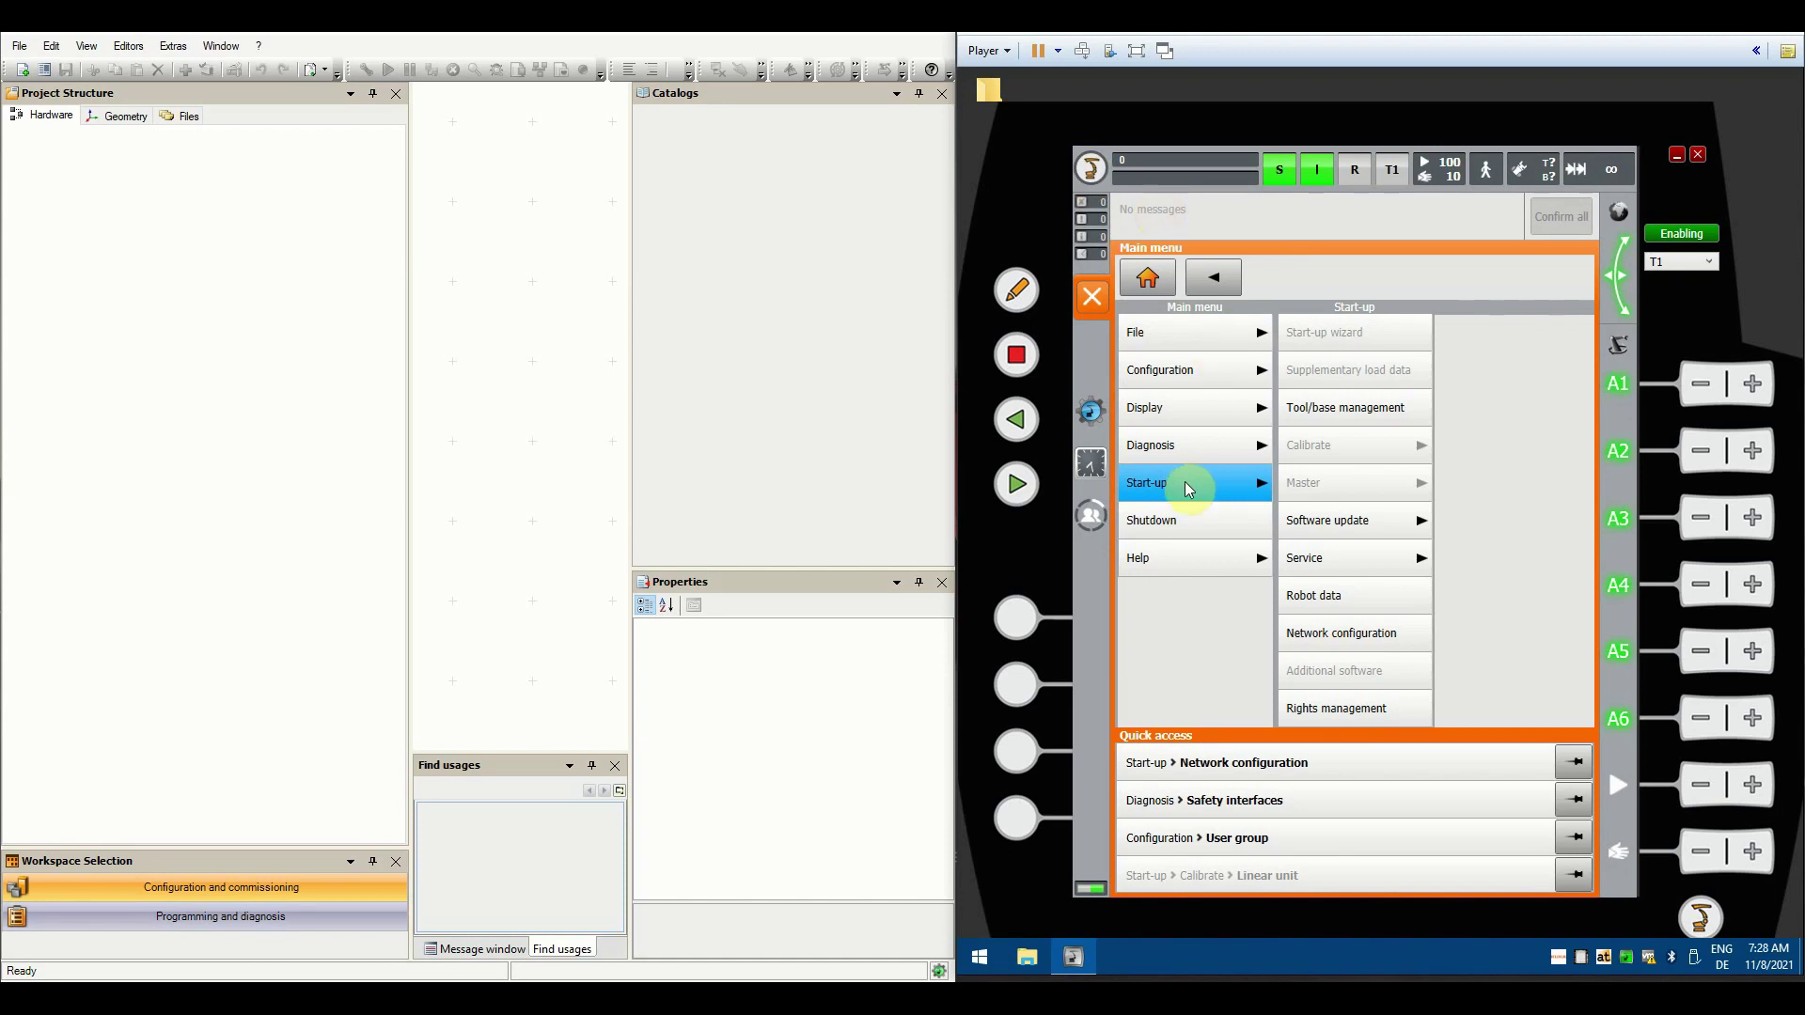
{"action": "left_click", "coordinate": [1369, 647]}
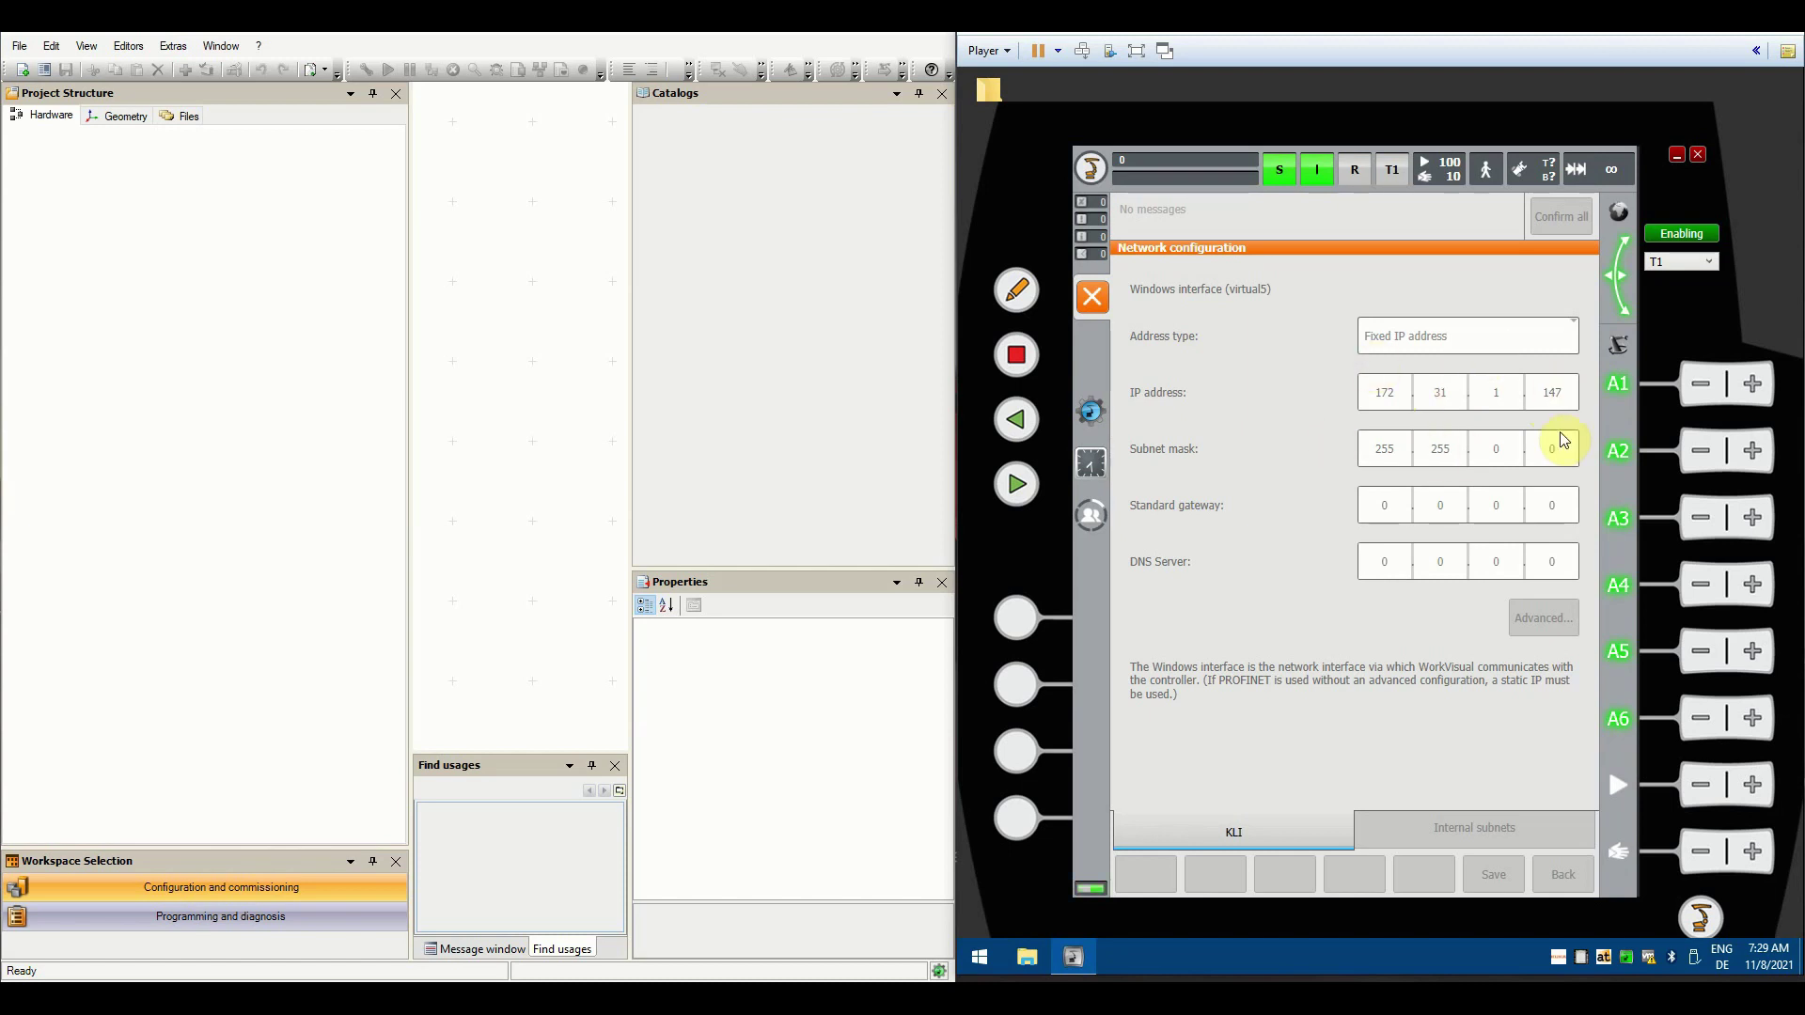
{"action": "left_click", "coordinate": [993, 956]}
{"action": "left_click", "coordinate": [1085, 654]}
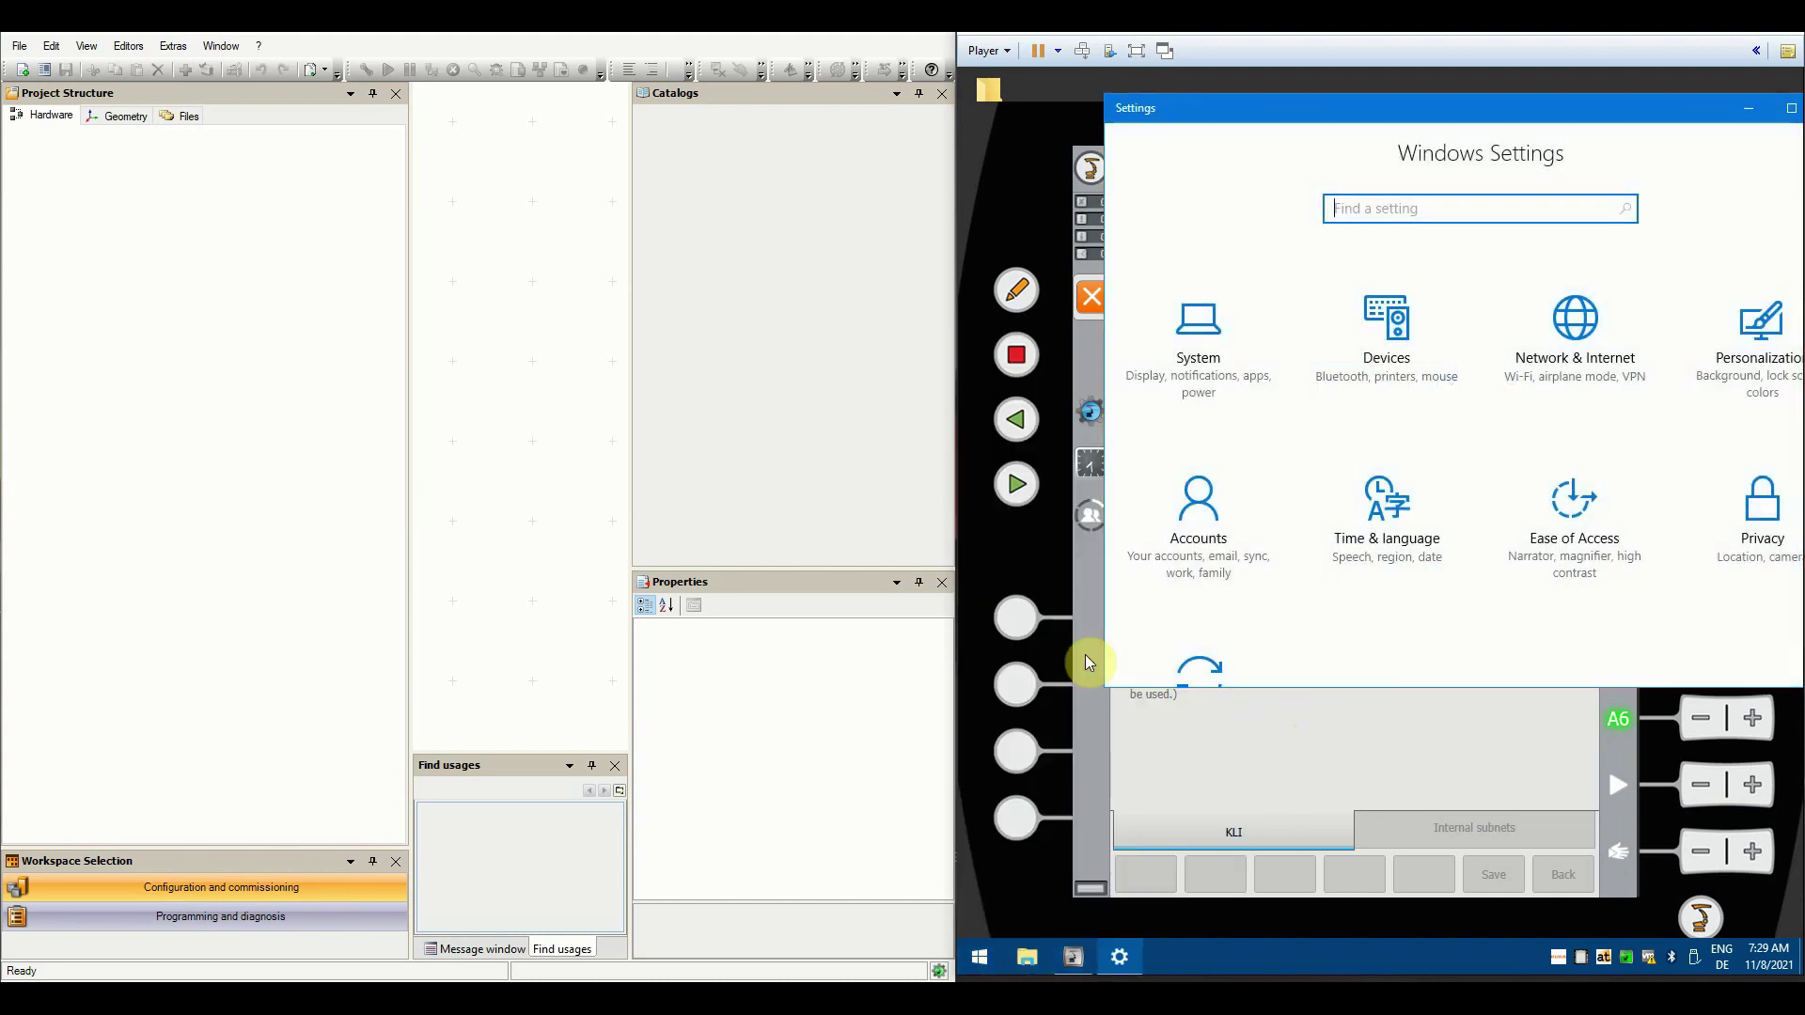
{"action": "left_click", "coordinate": [1587, 383]}
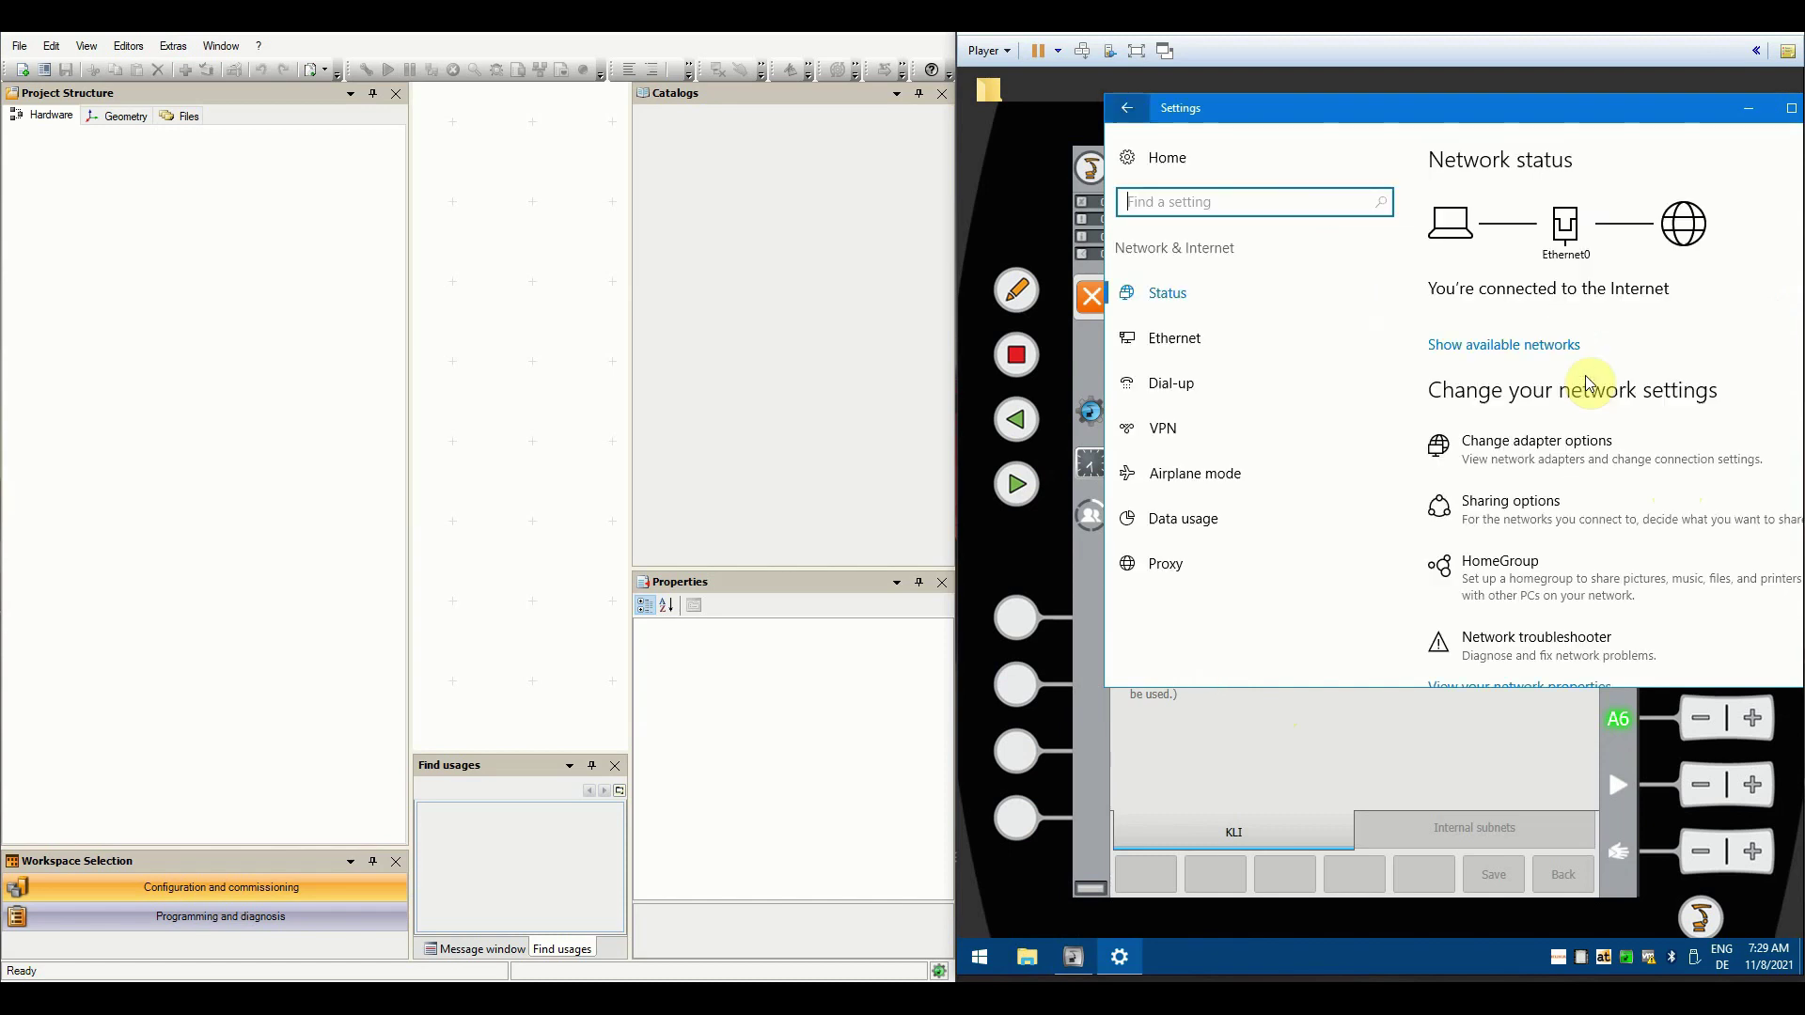
{"action": "left_click", "coordinate": [1157, 342]}
{"action": "left_click", "coordinate": [1505, 393]}
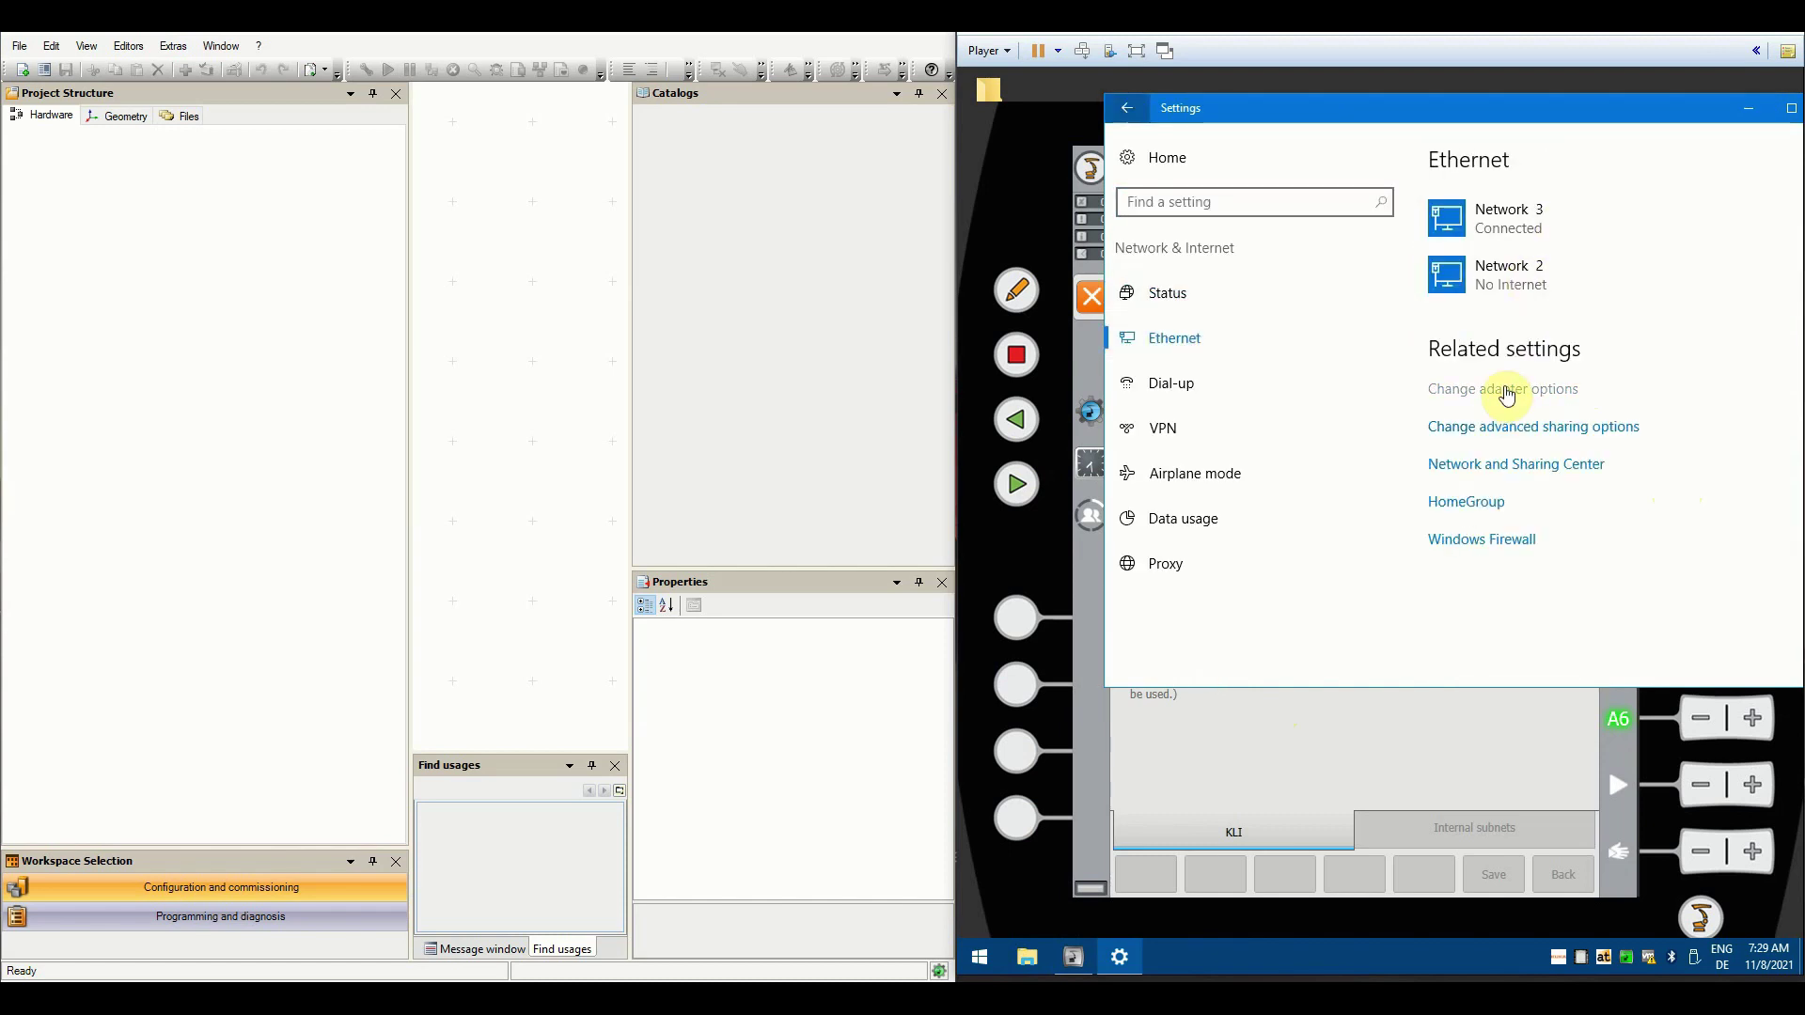
{"action": "left_click", "coordinate": [1459, 192]}
{"action": "left_click", "coordinate": [1577, 110]}
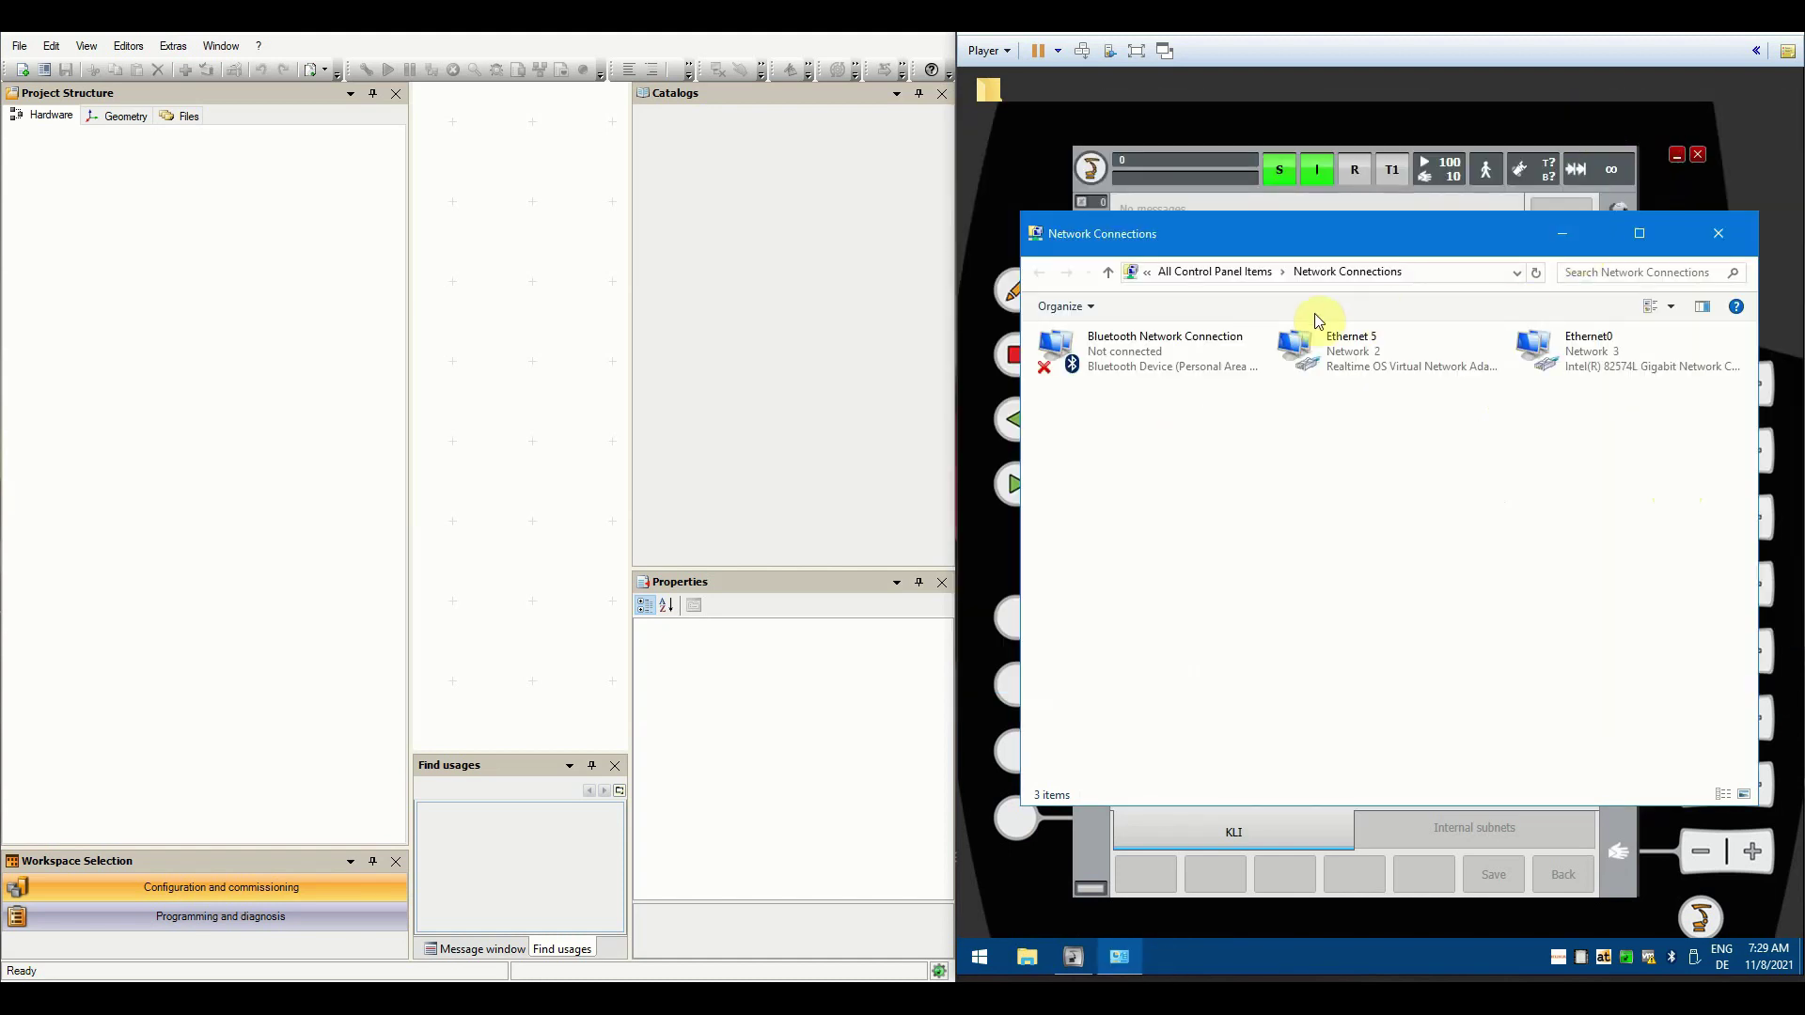
{"action": "left_click", "coordinate": [1434, 369]}
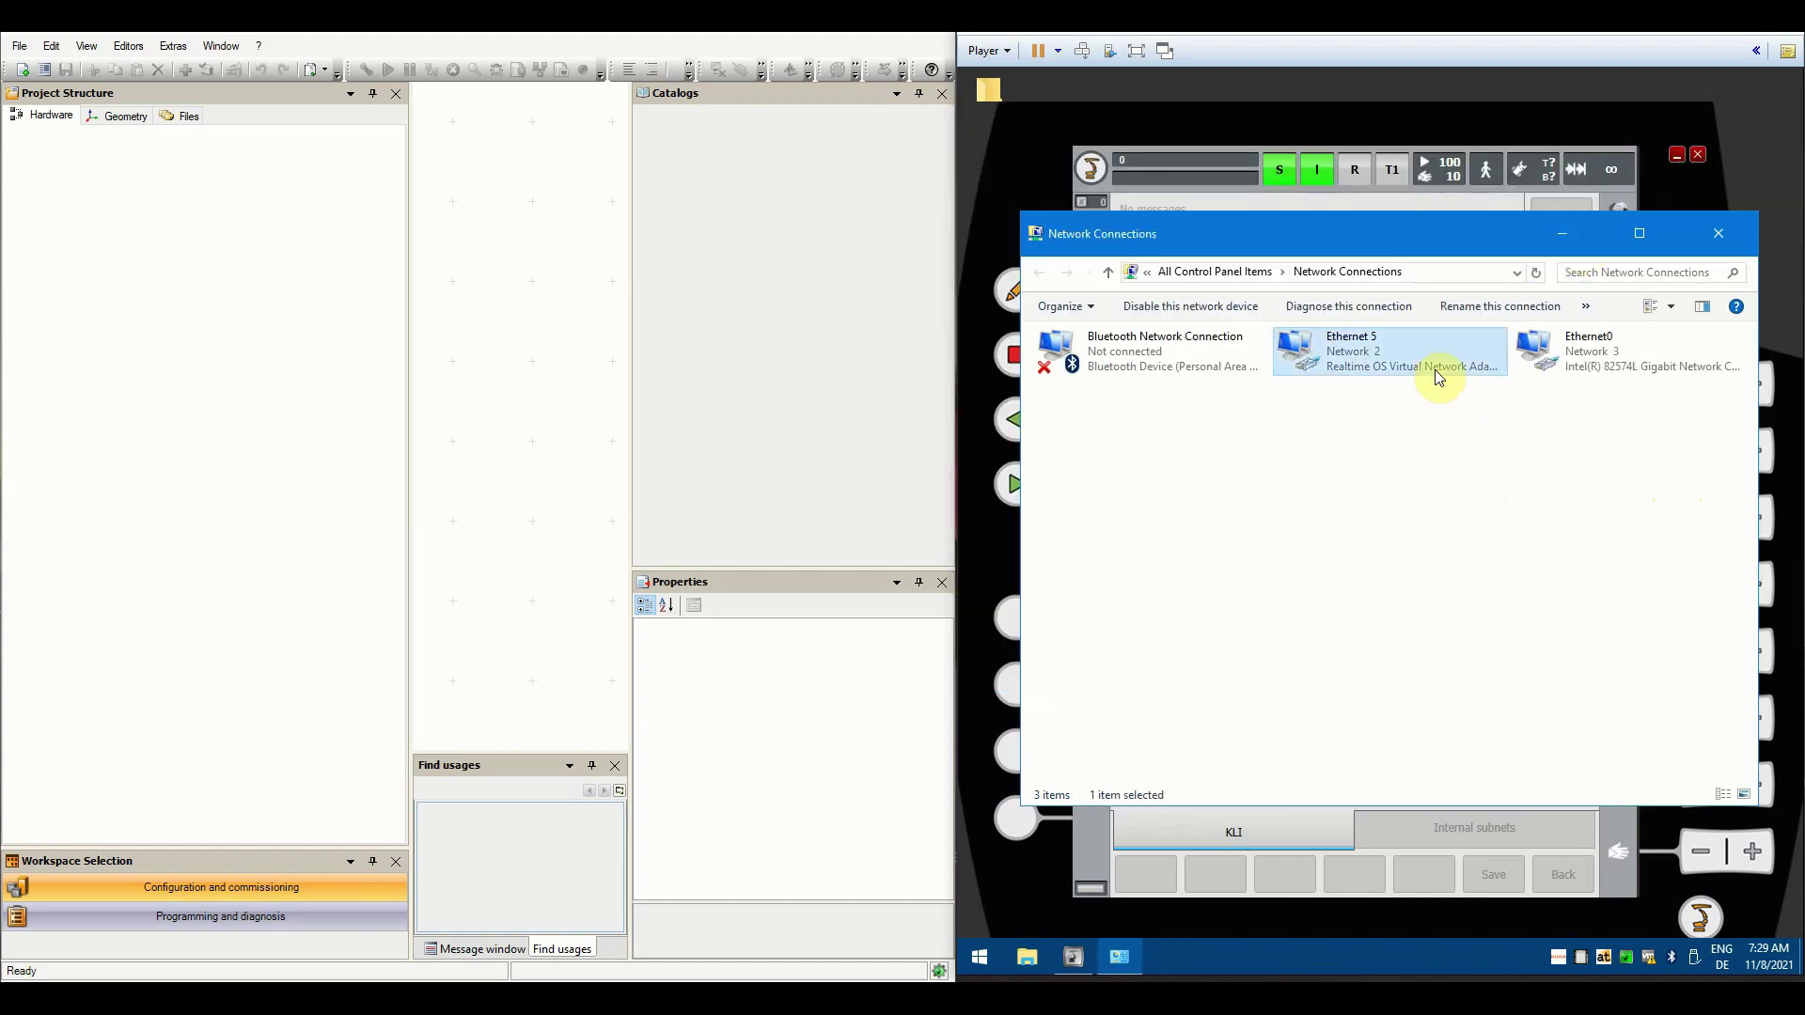
{"action": "right_click", "coordinate": [1357, 346]}
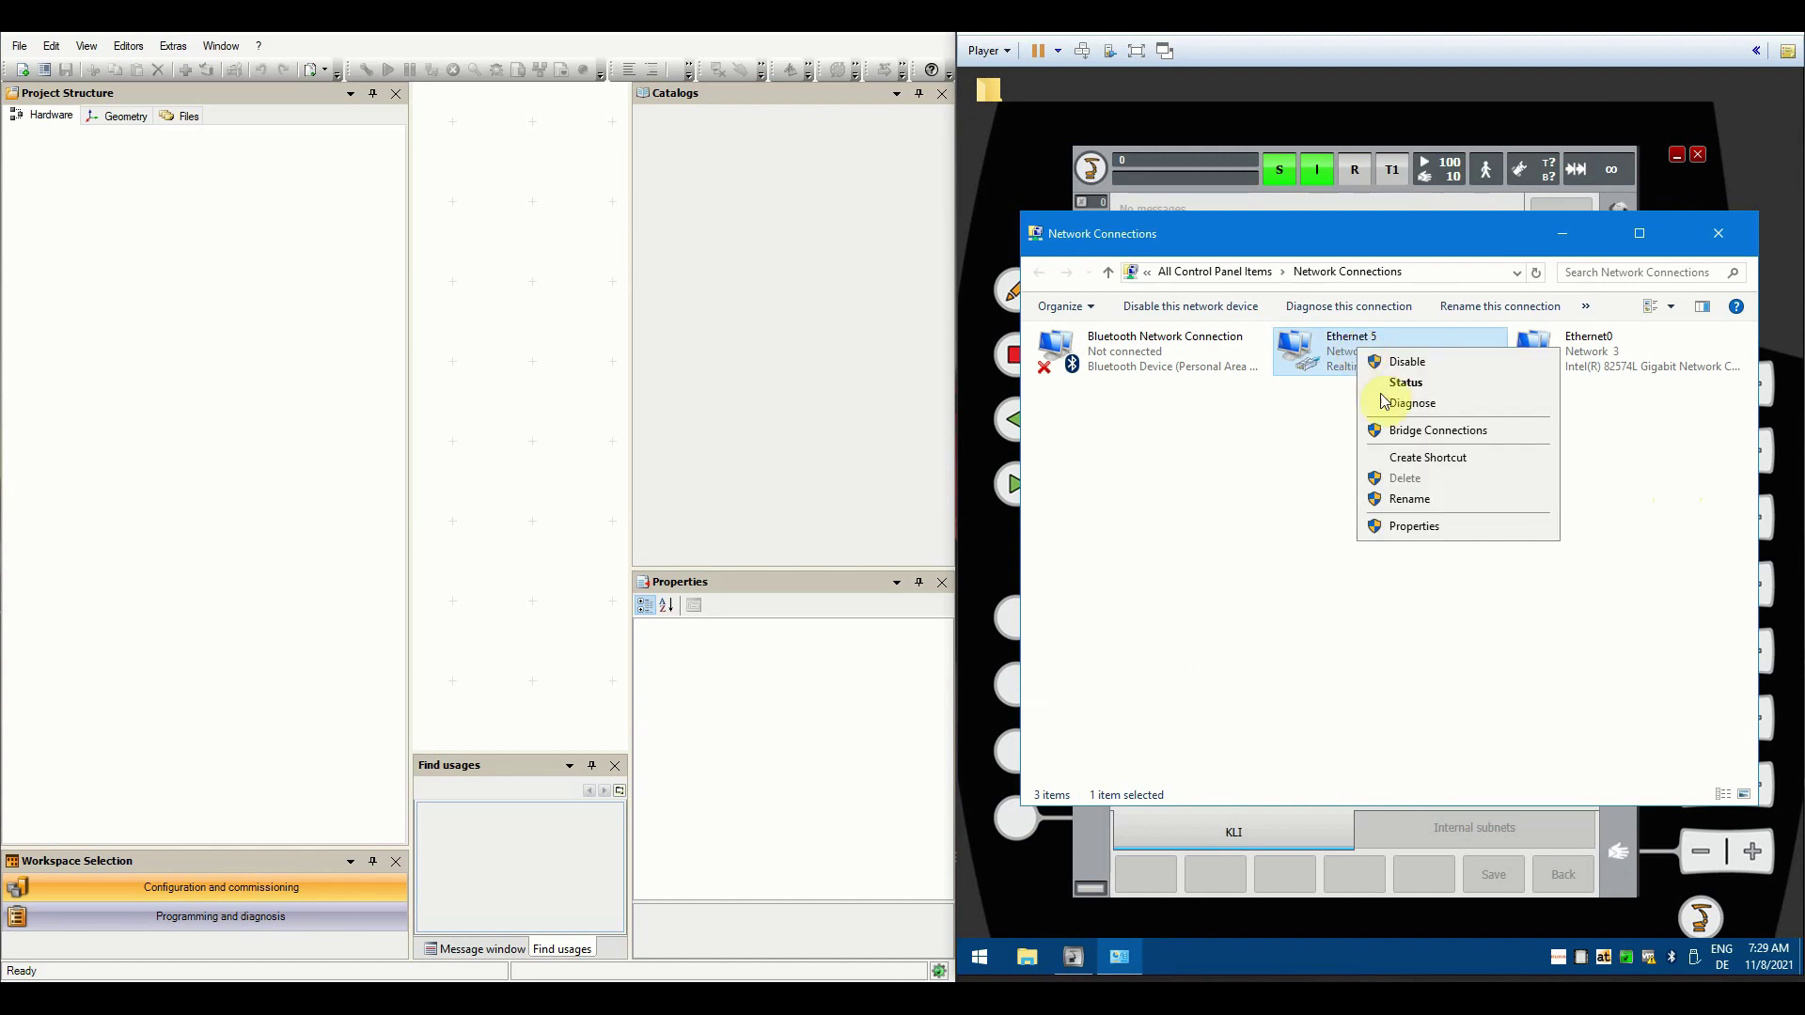
{"action": "left_click", "coordinate": [1423, 527]}
{"action": "left_click", "coordinate": [1204, 538]}
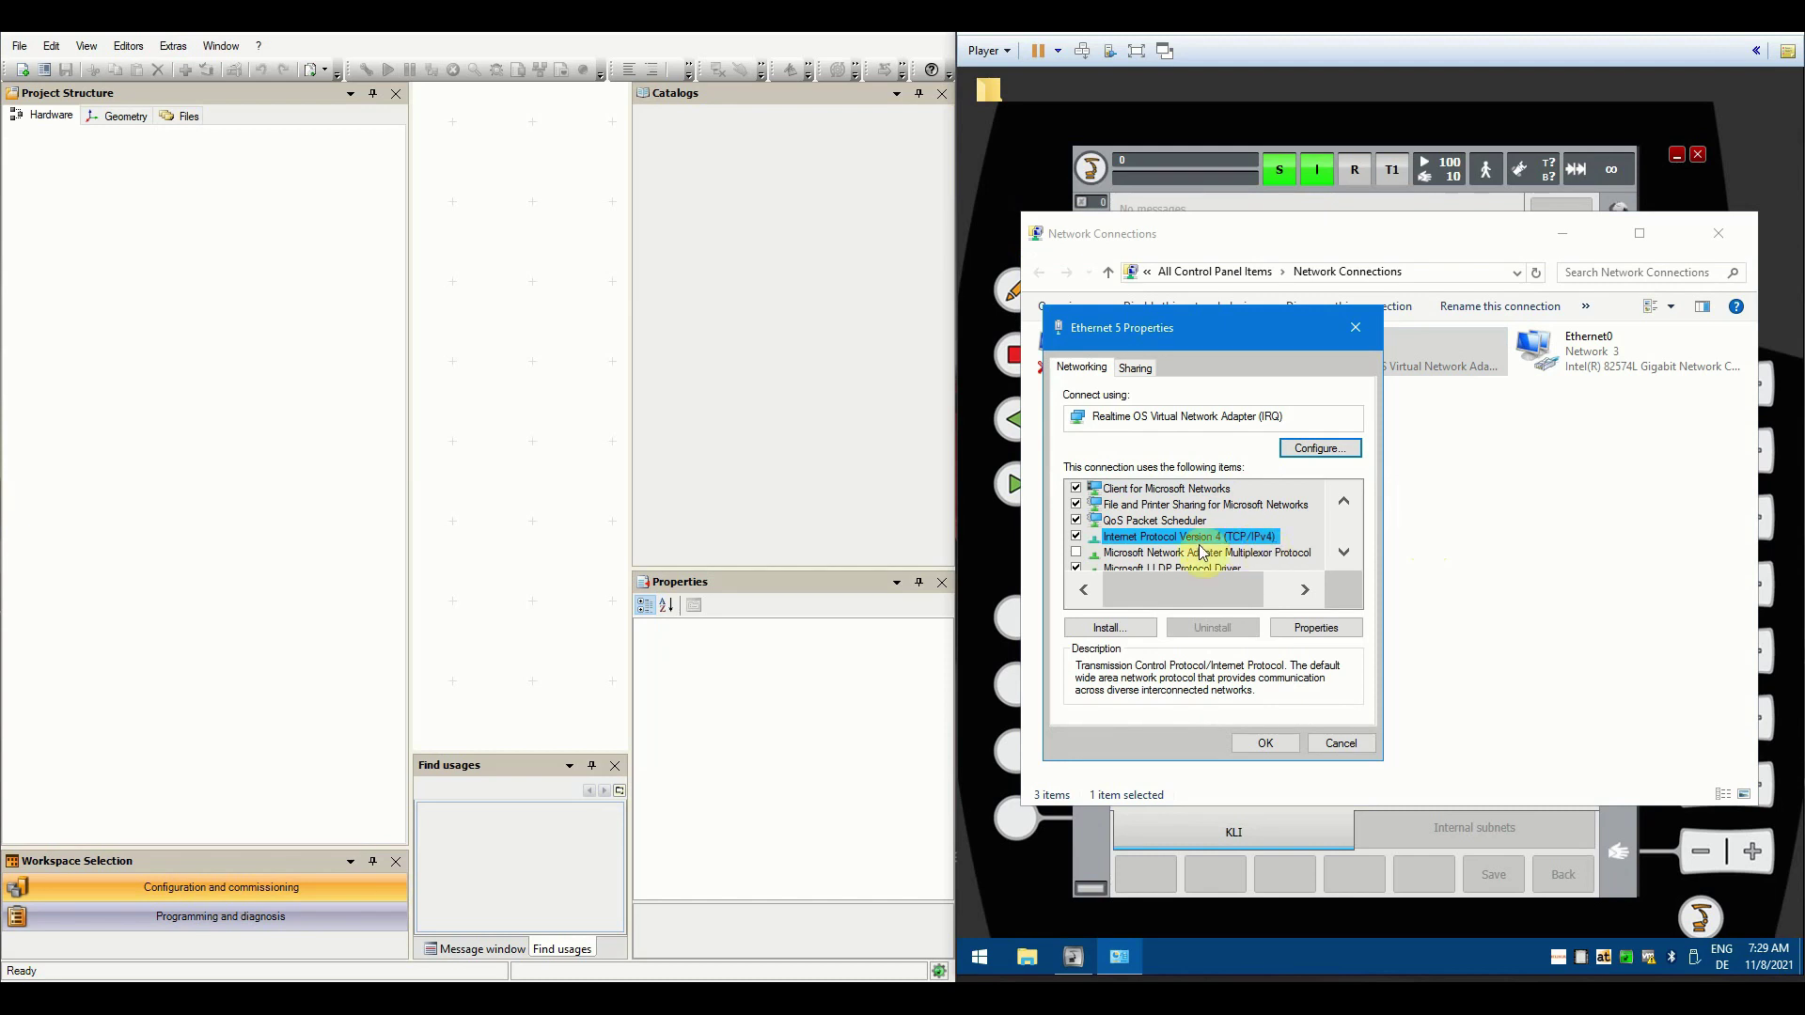
{"action": "left_click", "coordinate": [1317, 631]}
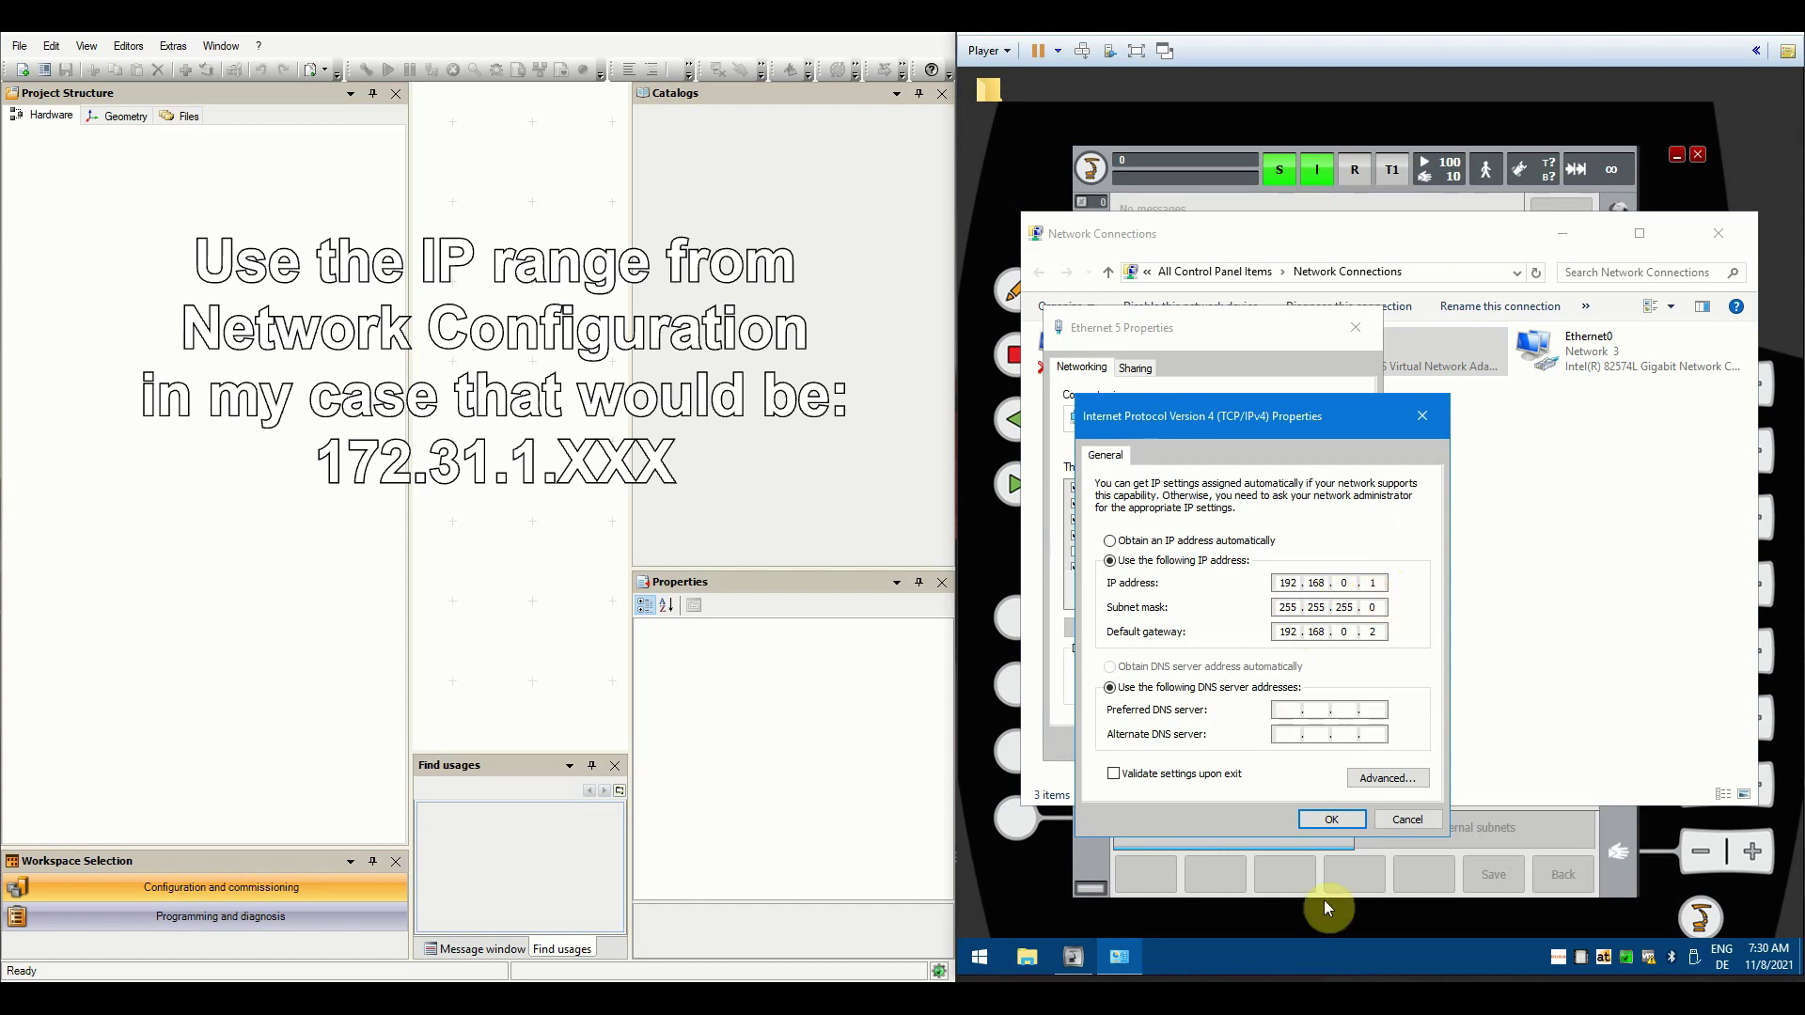
{"action": "left_click", "coordinate": [1403, 821]}
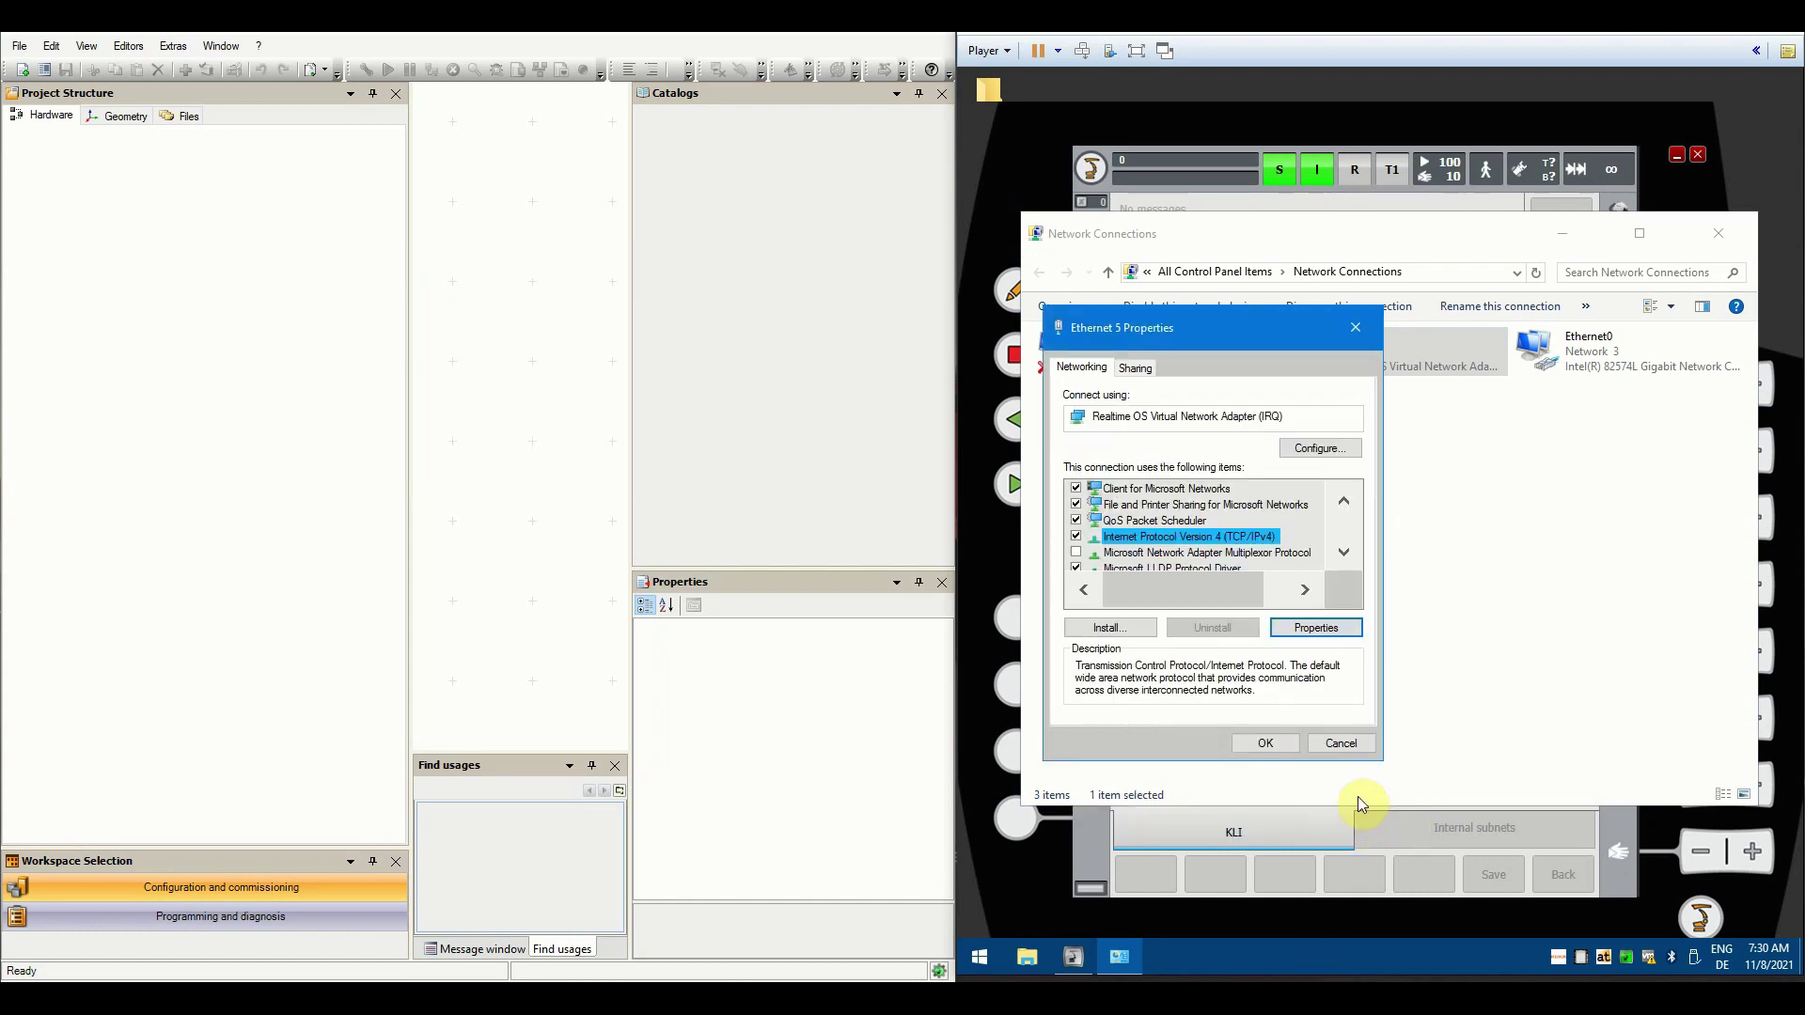
{"action": "left_click", "coordinate": [1340, 743]}
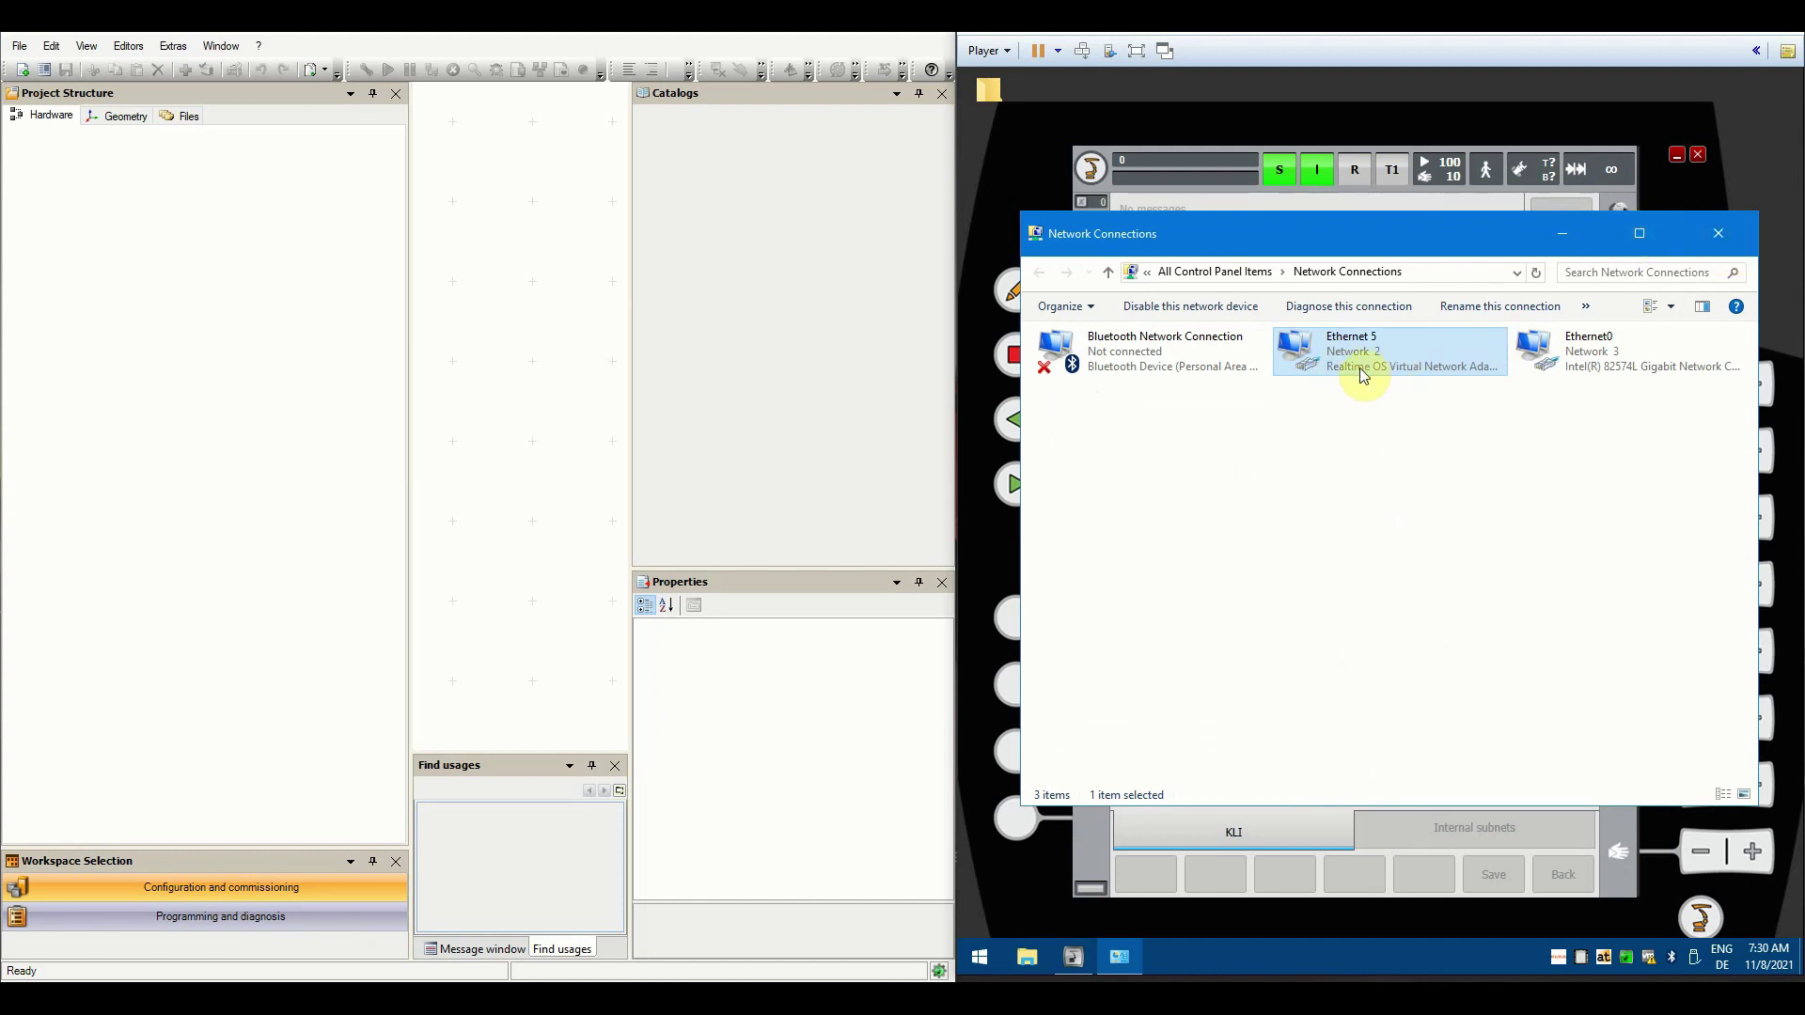
{"action": "left_click", "coordinate": [1724, 245]}
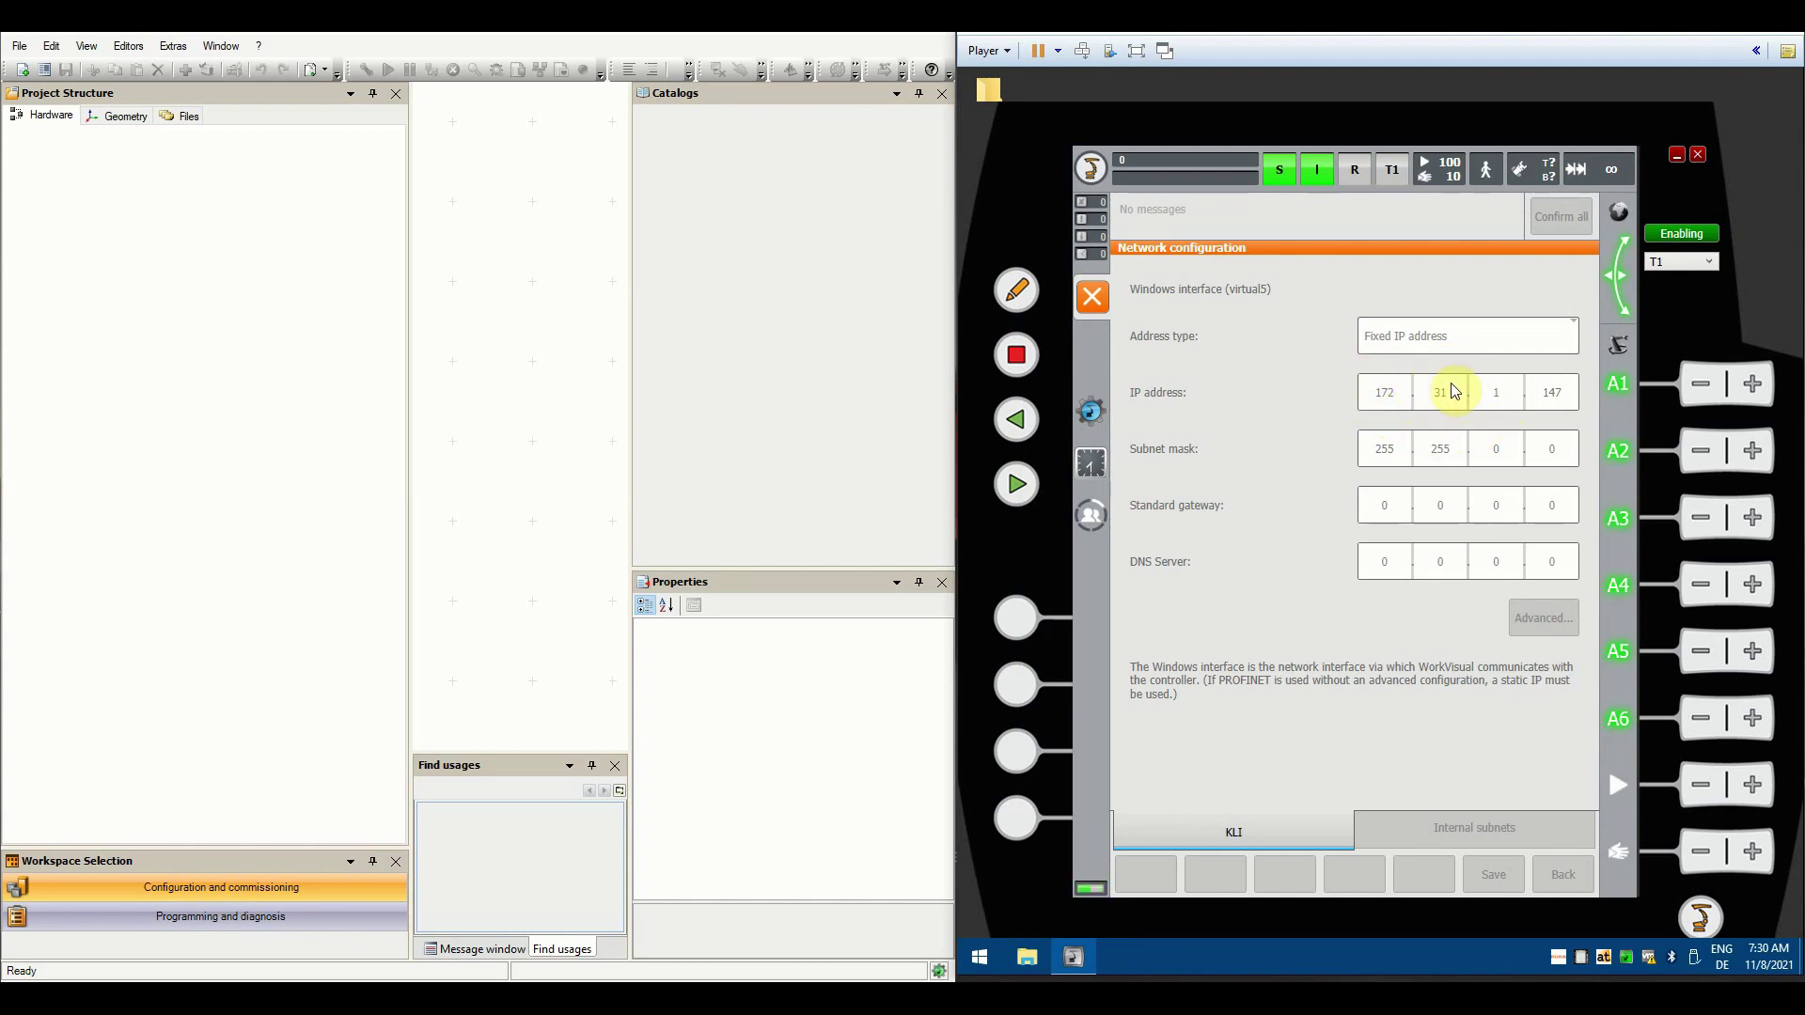
- Show the active project and open Project management for WorkingProject on the smartHMI
{"action": "left_click", "coordinate": [227, 237]}
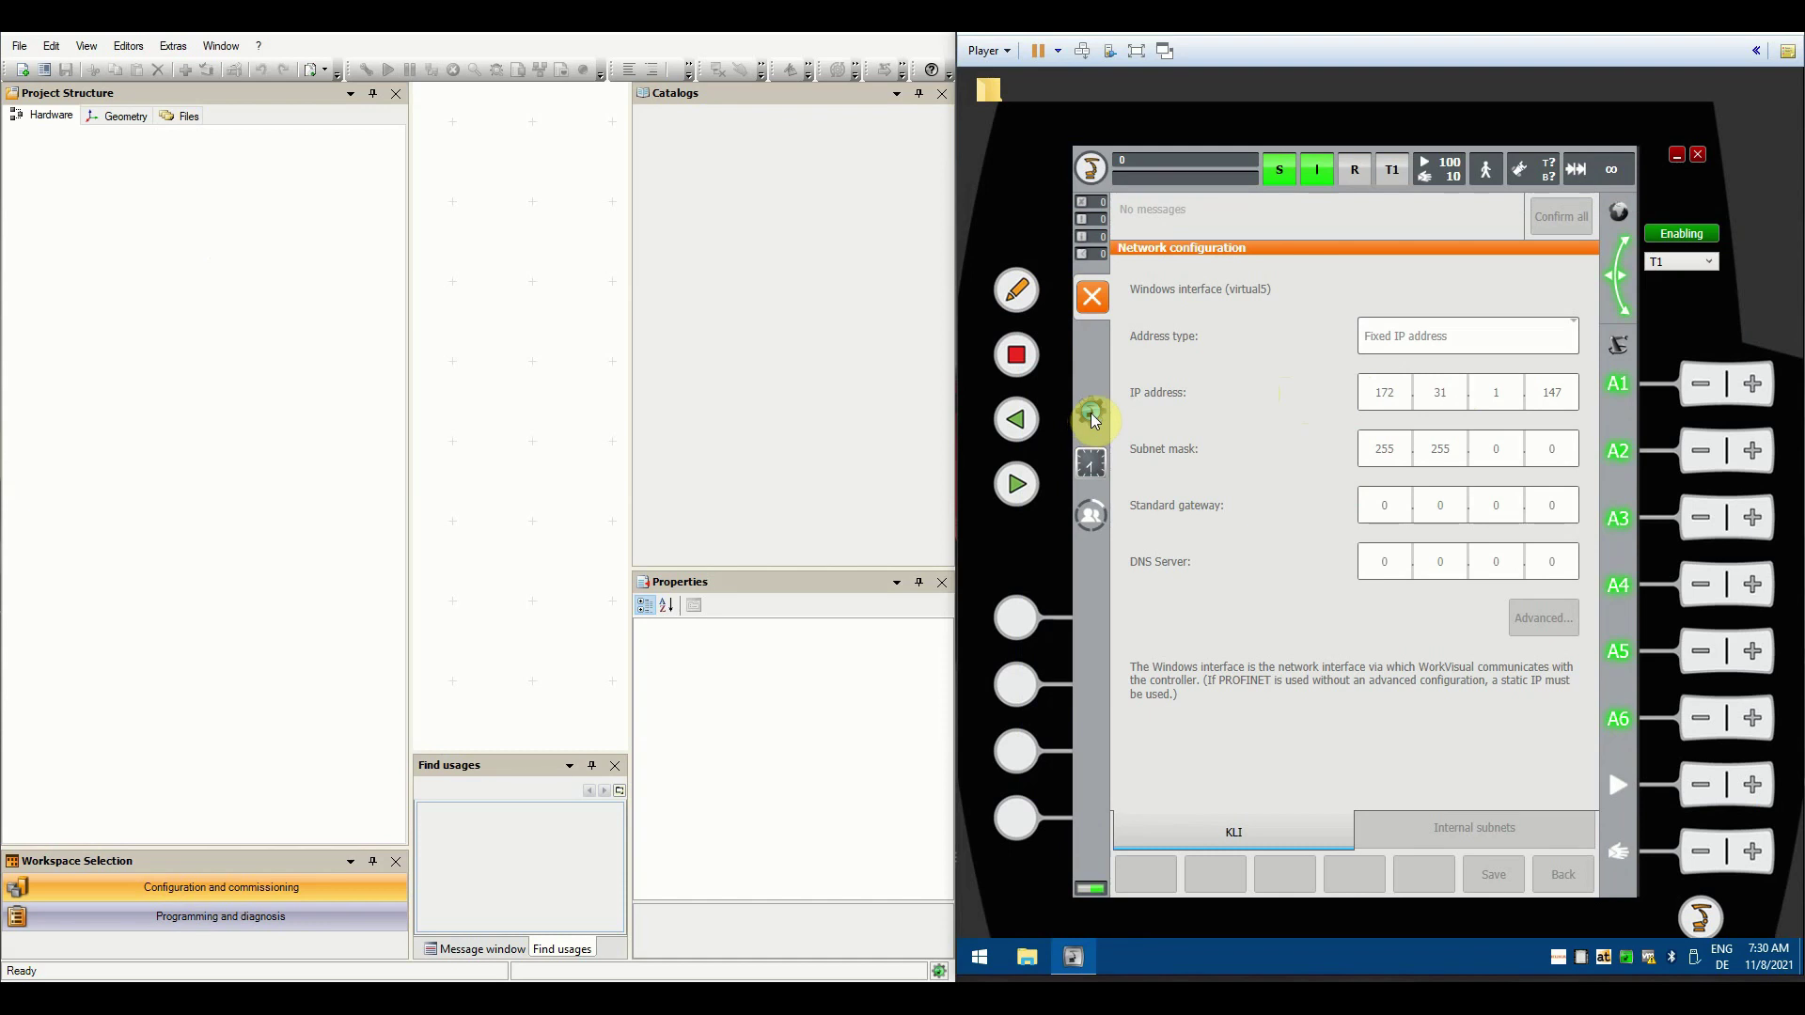
{"action": "left_click", "coordinate": [1091, 414]}
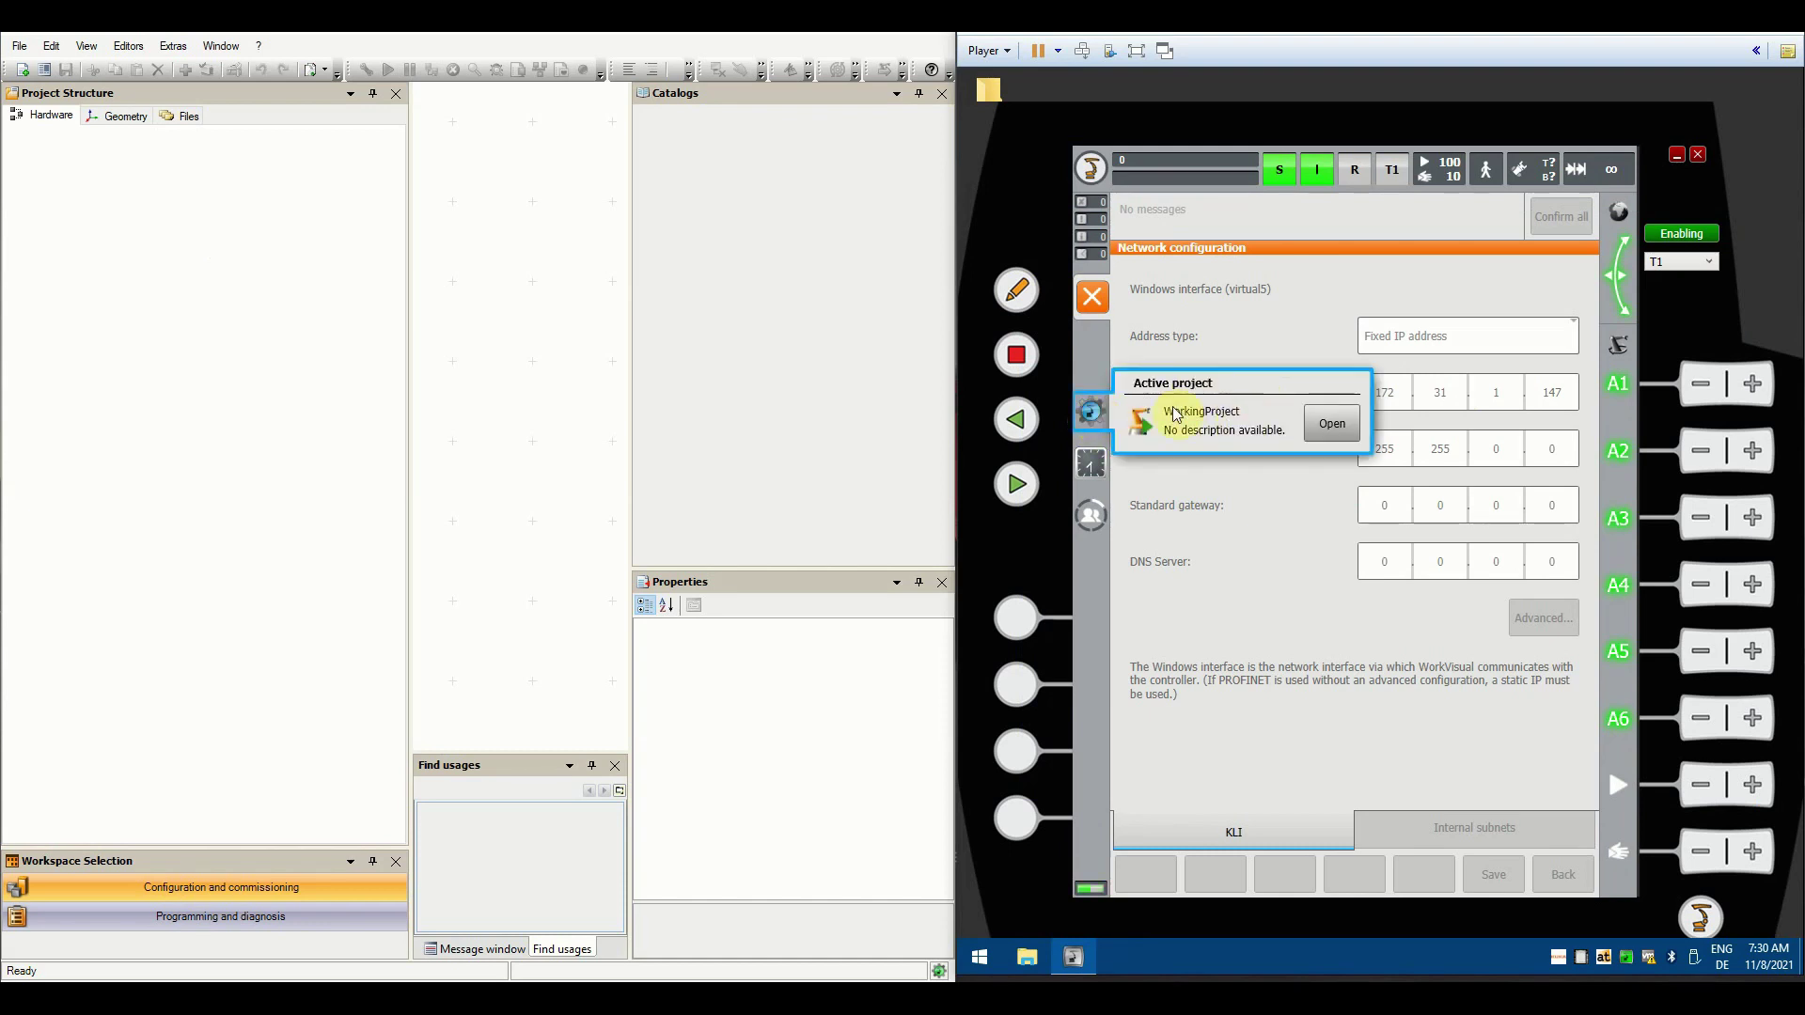
{"action": "left_click", "coordinate": [1341, 426]}
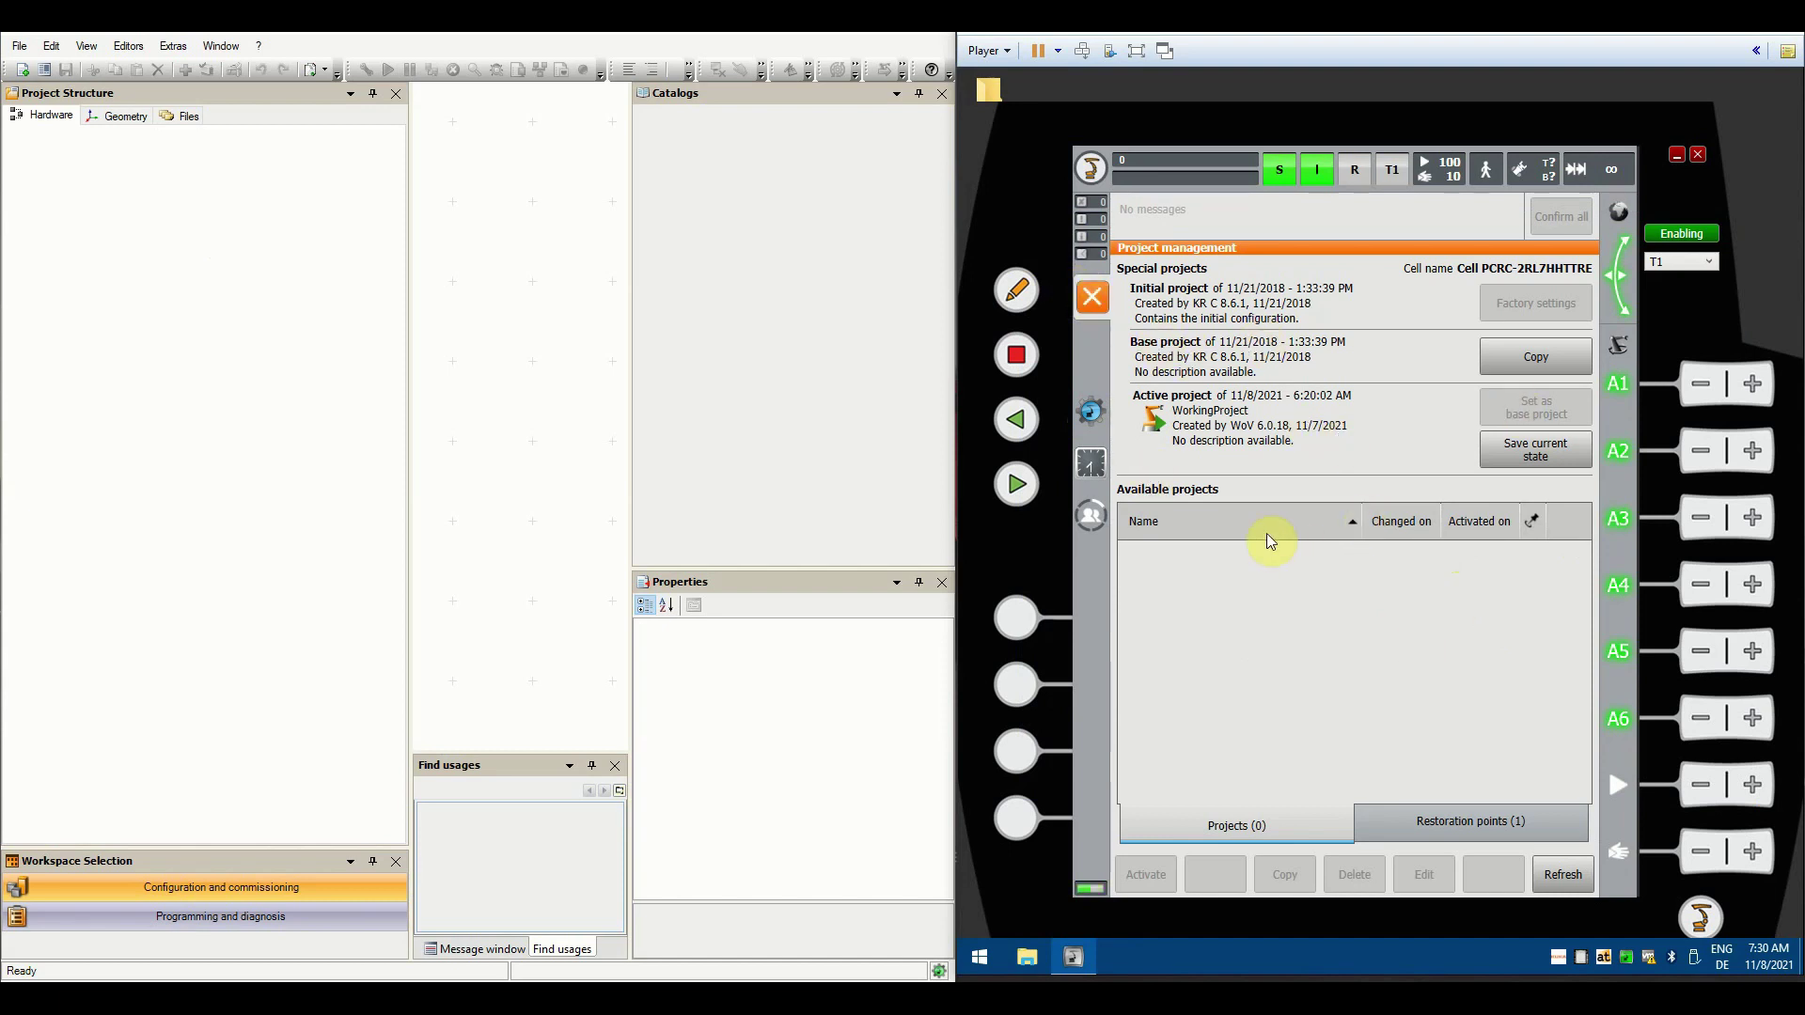
{"action": "left_click", "coordinate": [301, 242]}
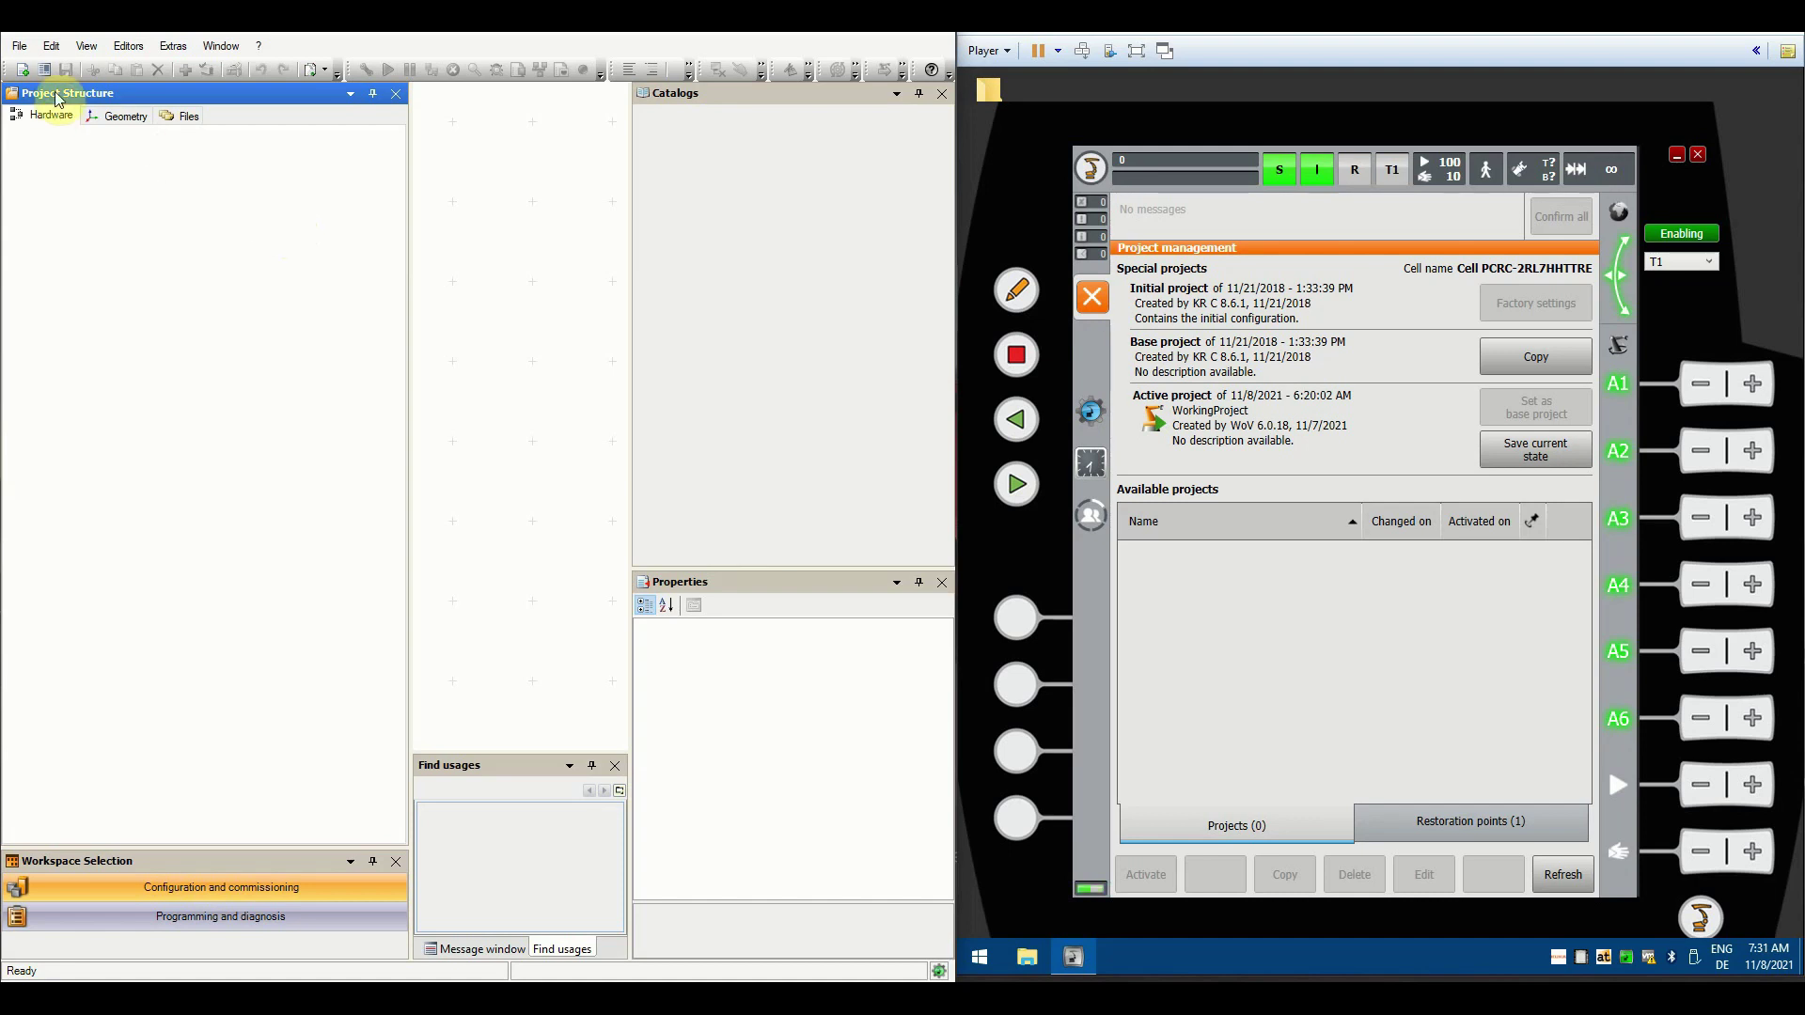
- Browse connected cells and expand controller 192.168.43.129 under cell PCRC-2RL7HHTTRE
{"action": "left_click", "coordinate": [18, 45]}
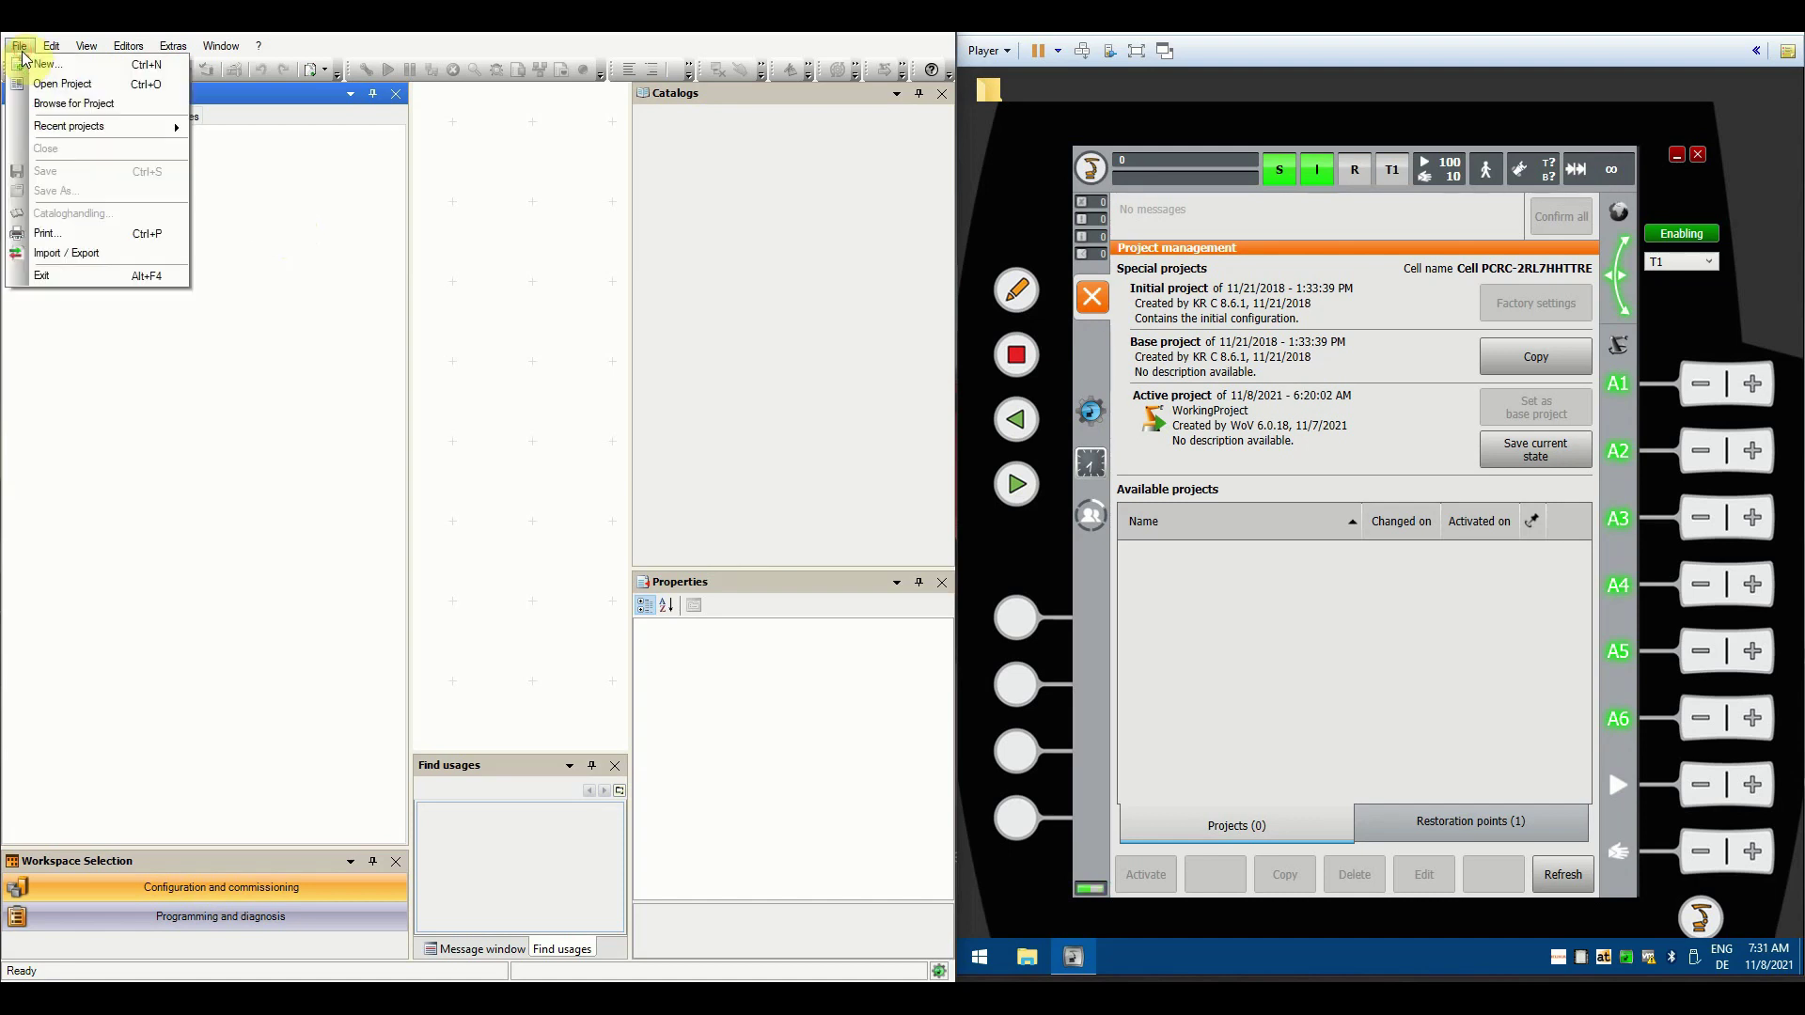
{"action": "left_click", "coordinate": [63, 105]}
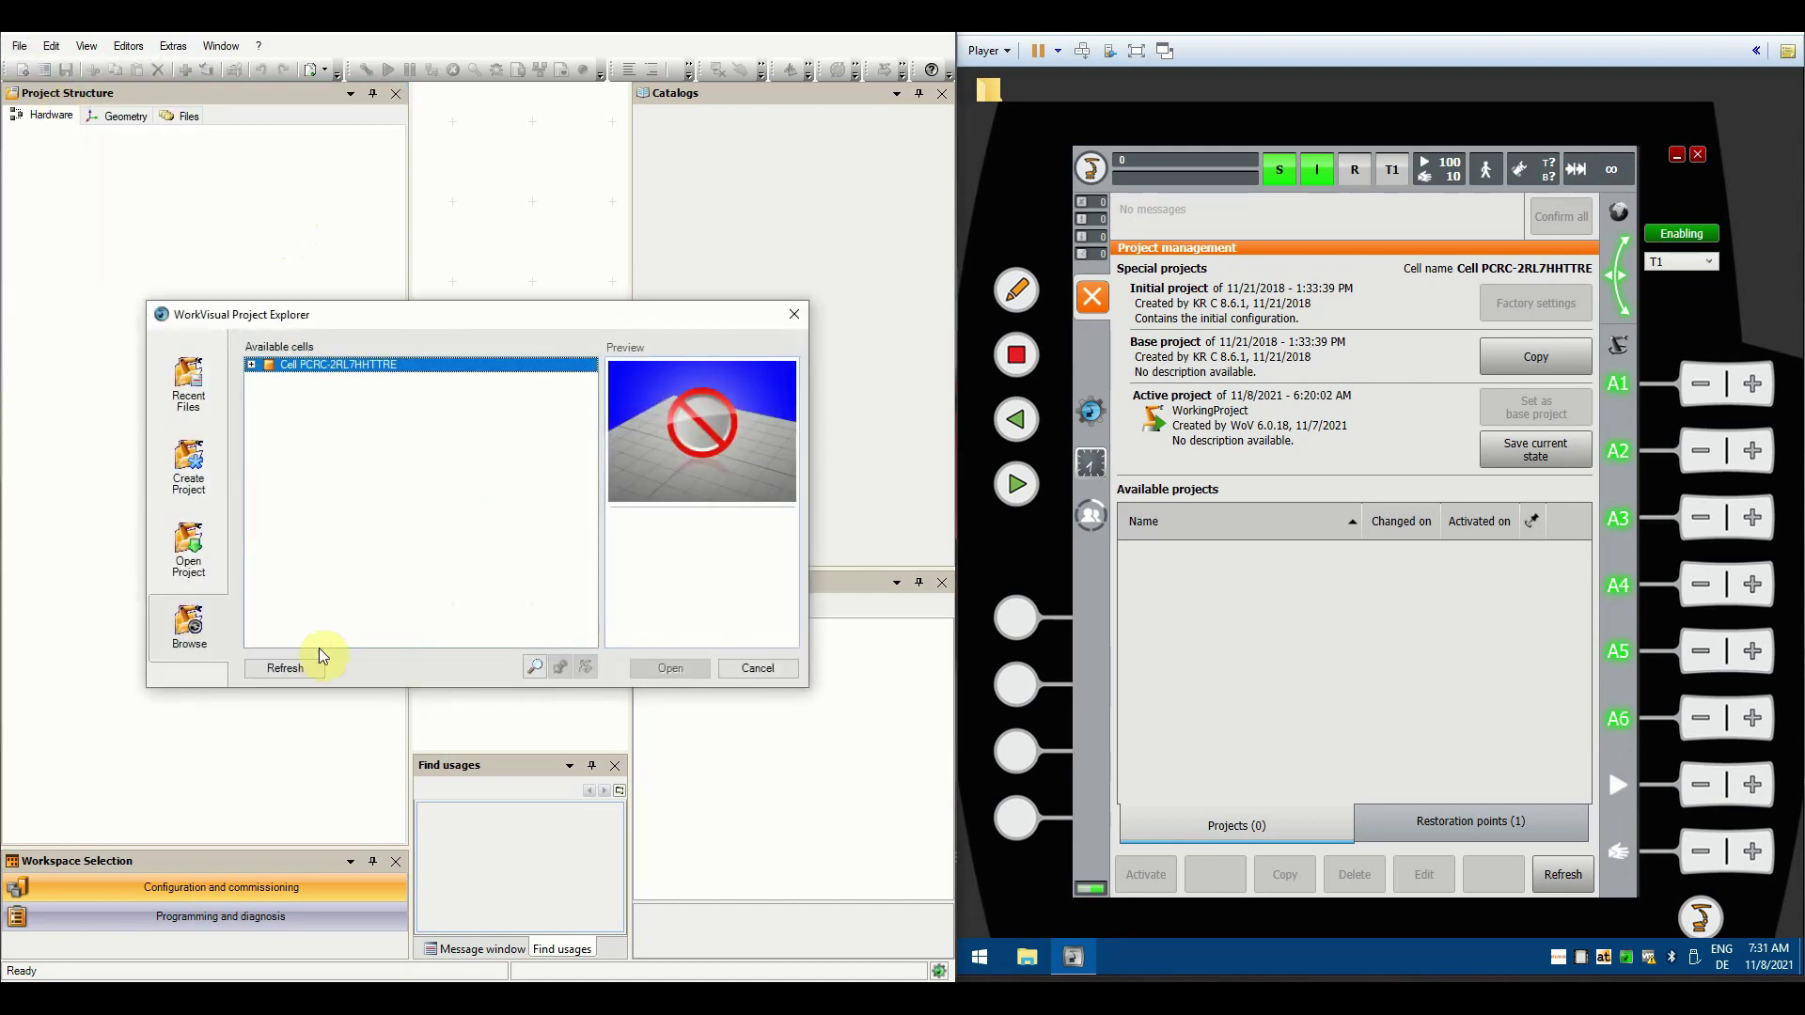
{"action": "left_click", "coordinate": [292, 667]}
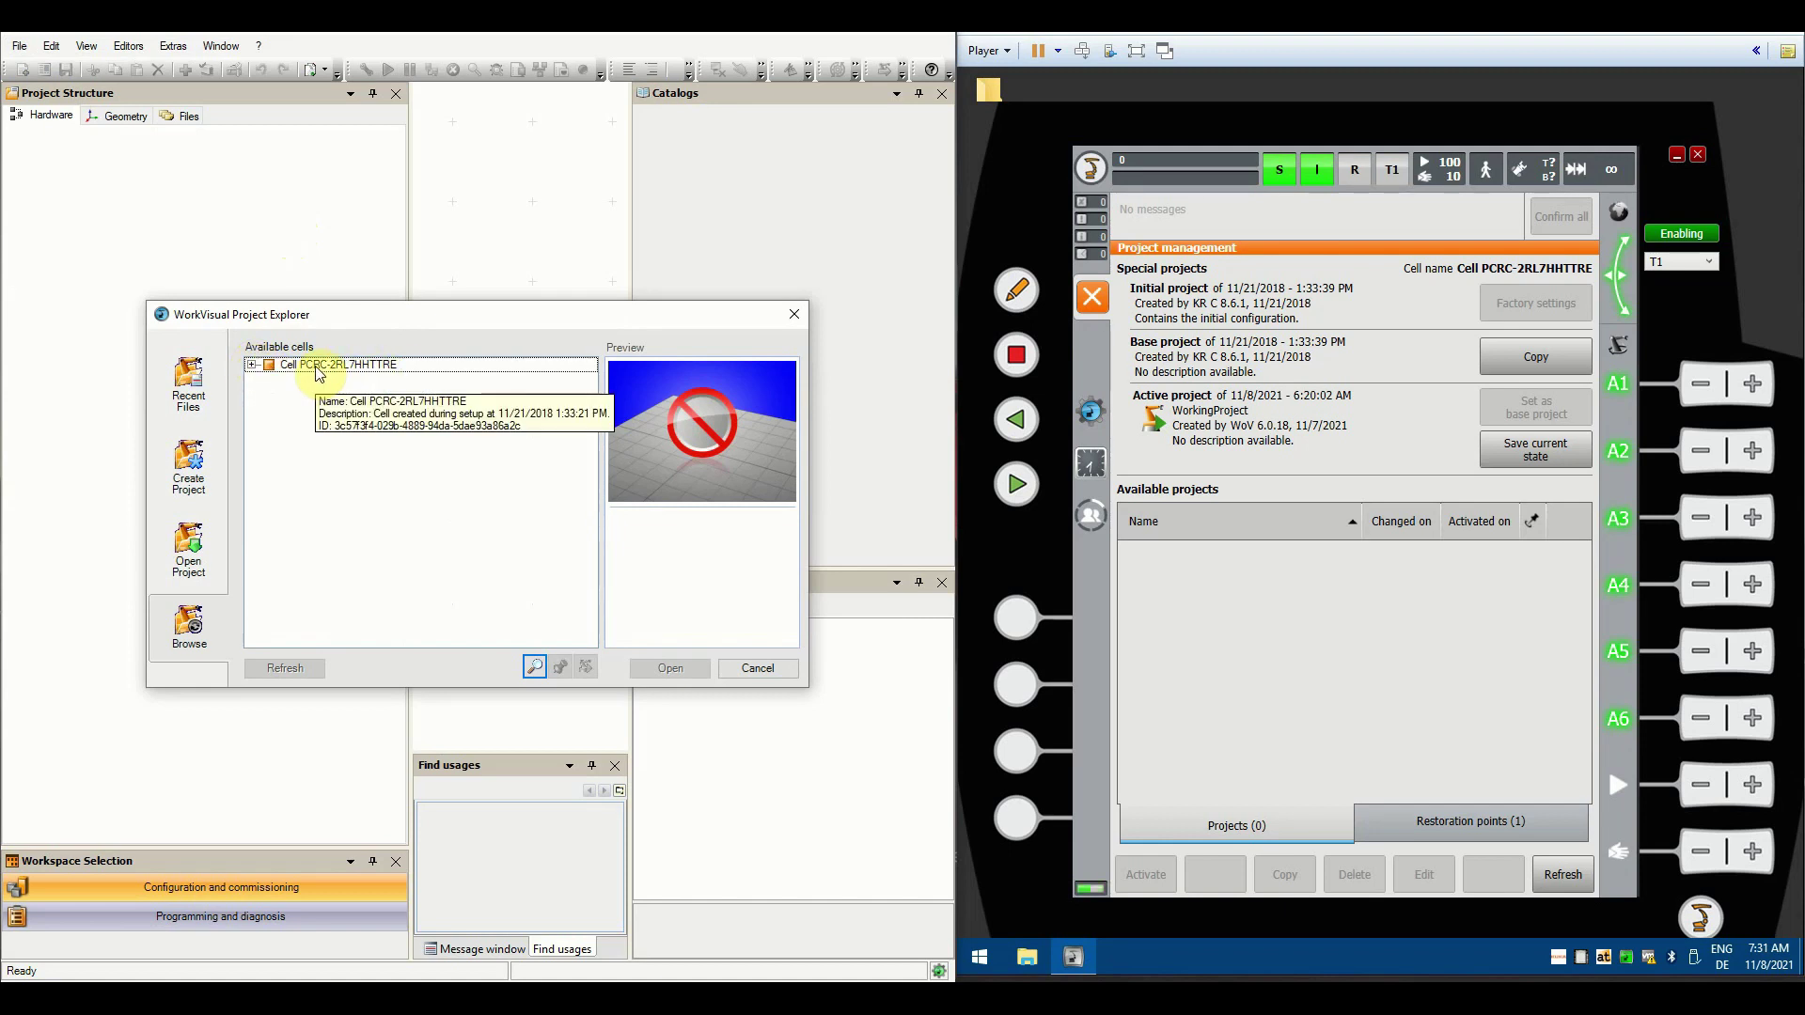
{"action": "left_click", "coordinate": [252, 367]}
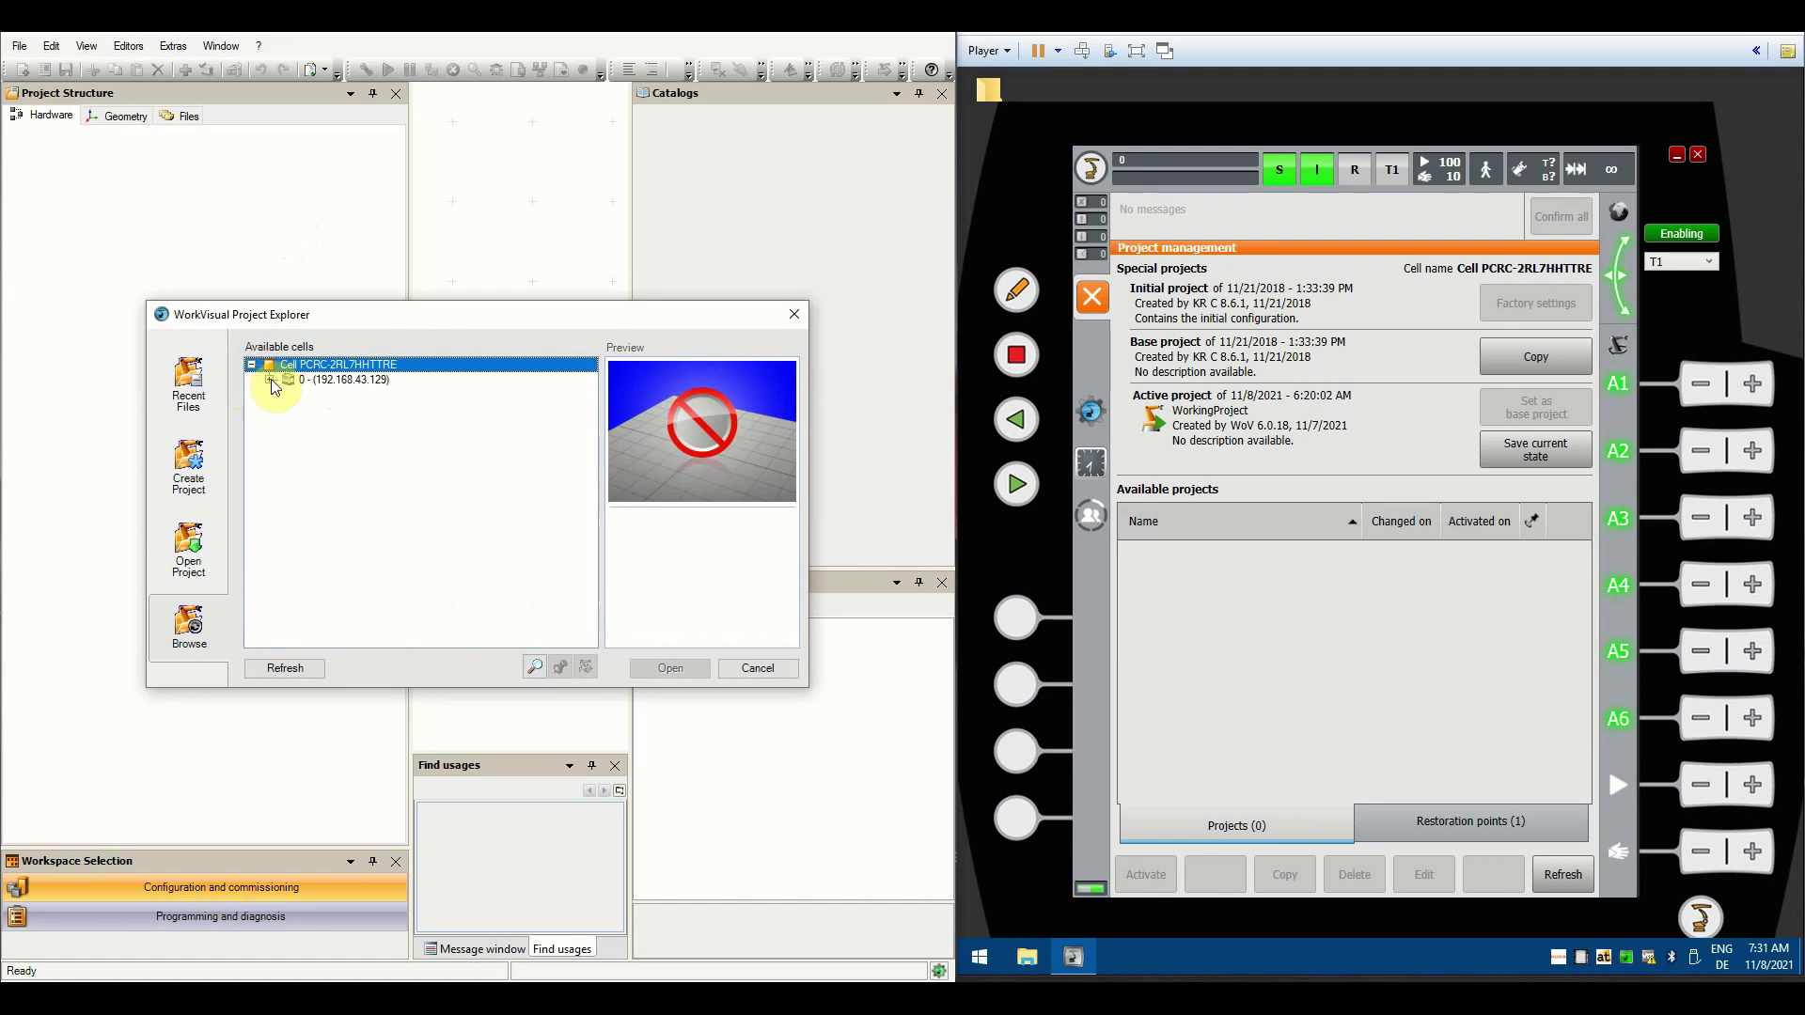
{"action": "left_click", "coordinate": [271, 380]}
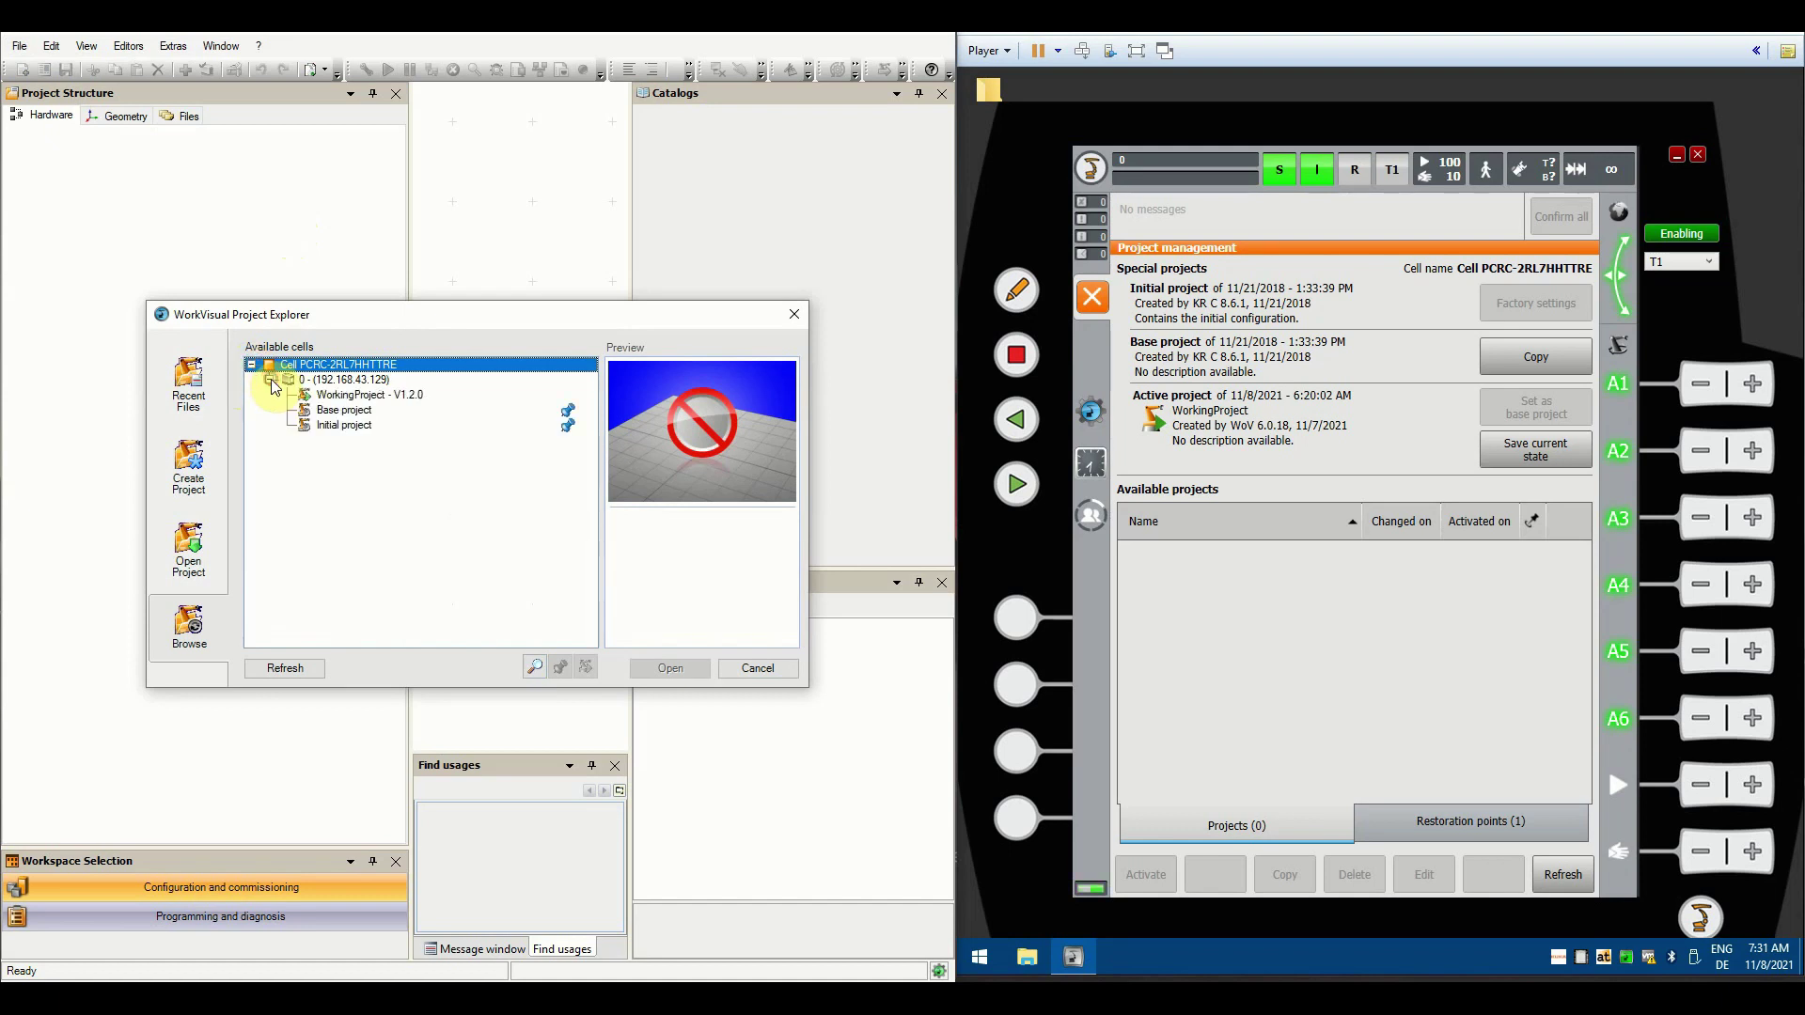
{"action": "left_click", "coordinate": [343, 380]}
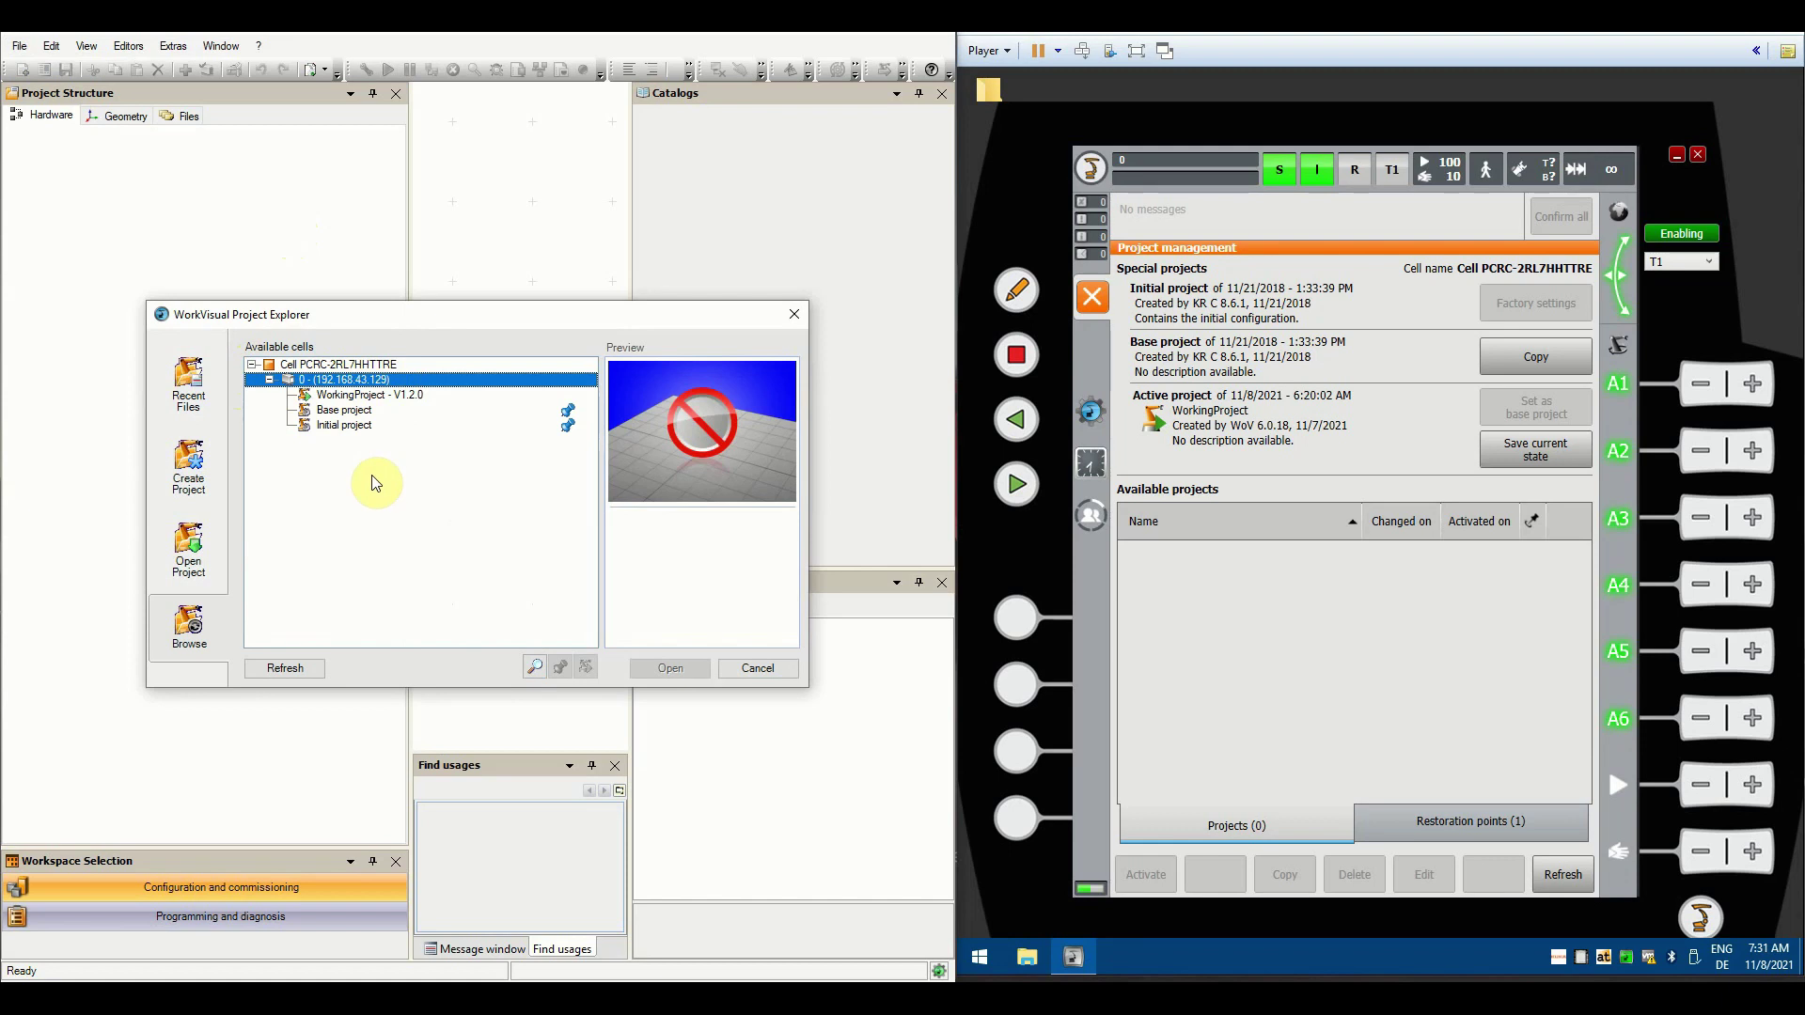
- Compare the controller's projects and open WorkingProject - V1.2.0
{"action": "left_click", "coordinate": [370, 398]}
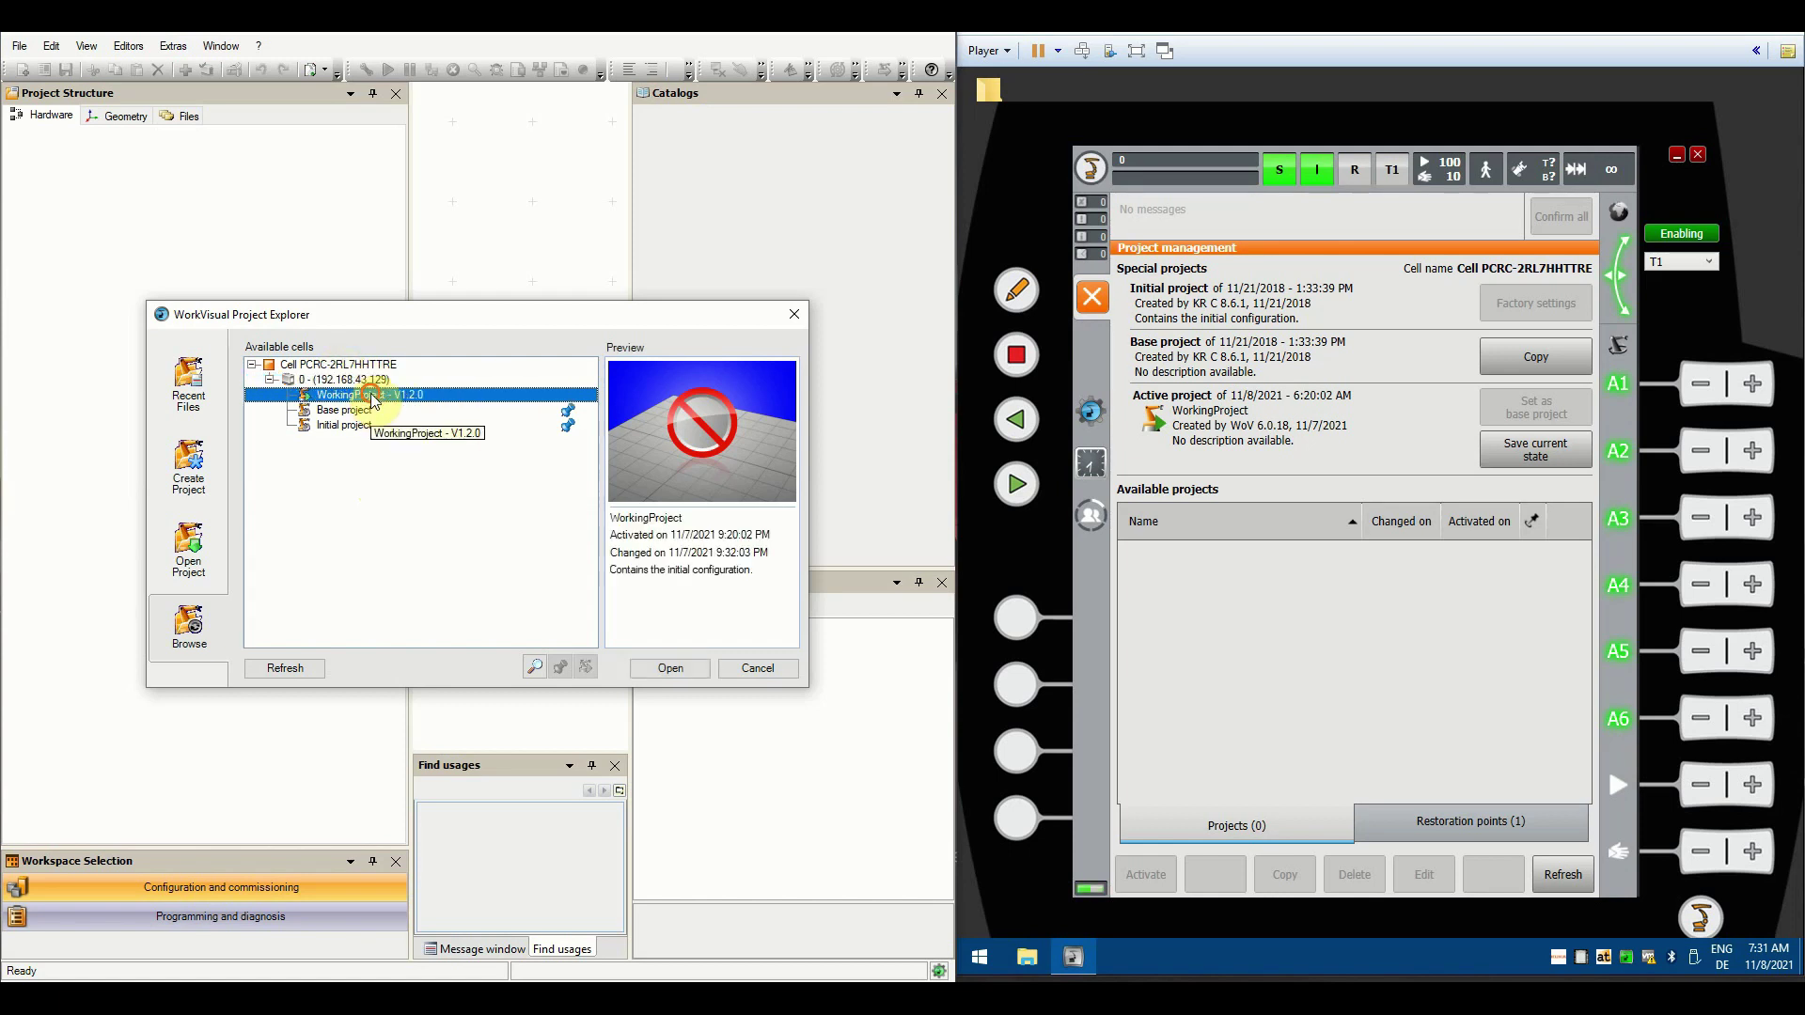
{"action": "left_click", "coordinate": [361, 424]}
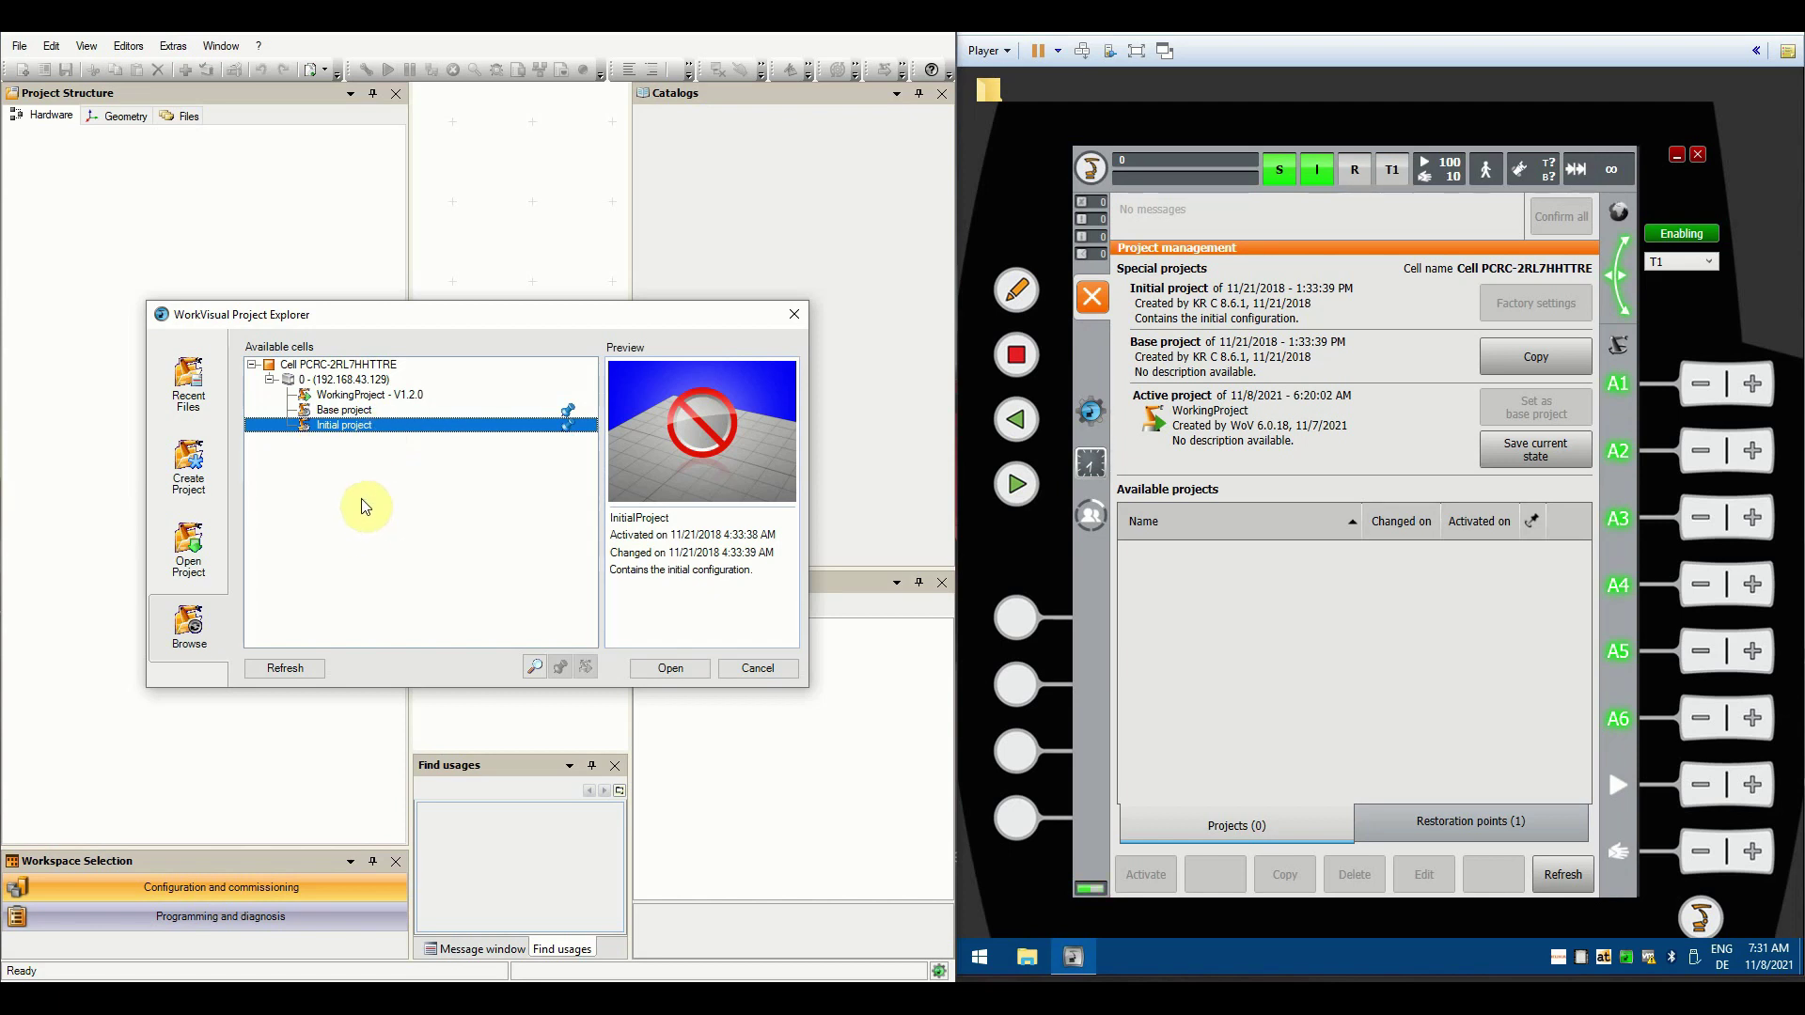
{"action": "left_click", "coordinate": [314, 397]}
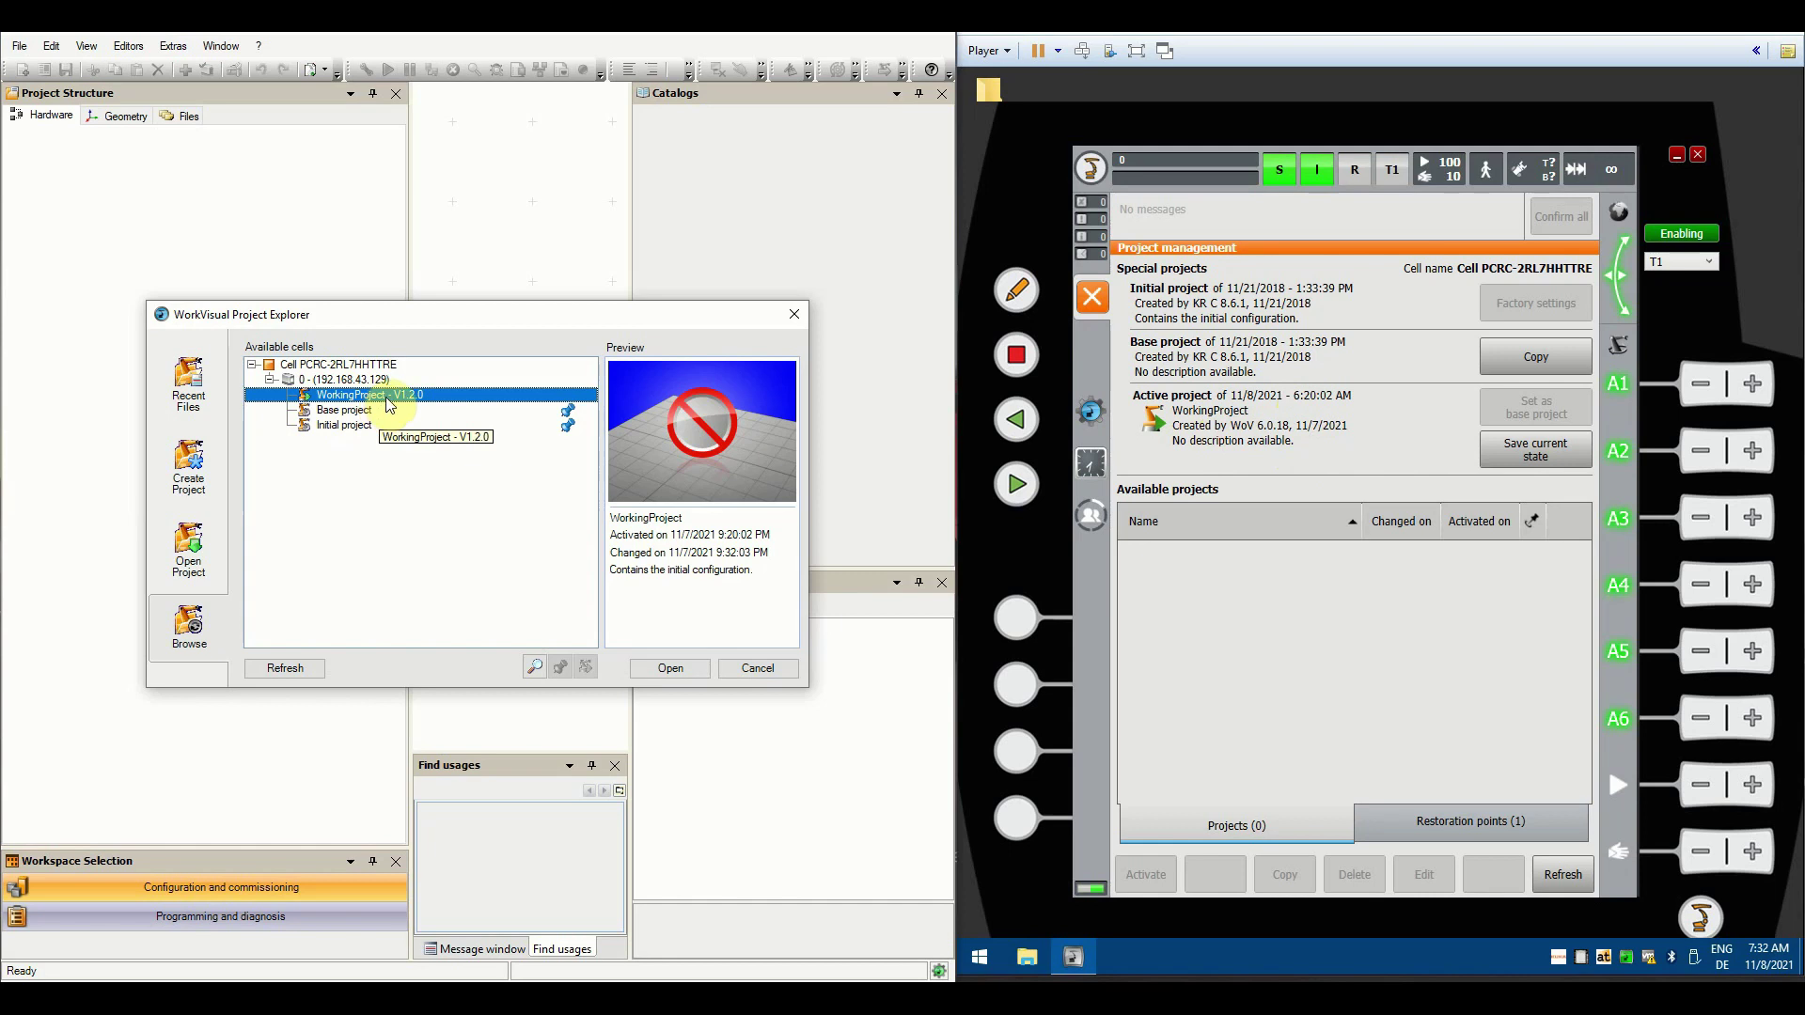
{"action": "left_click", "coordinate": [345, 412]}
{"action": "left_click", "coordinate": [351, 399]}
{"action": "left_click", "coordinate": [673, 669]}
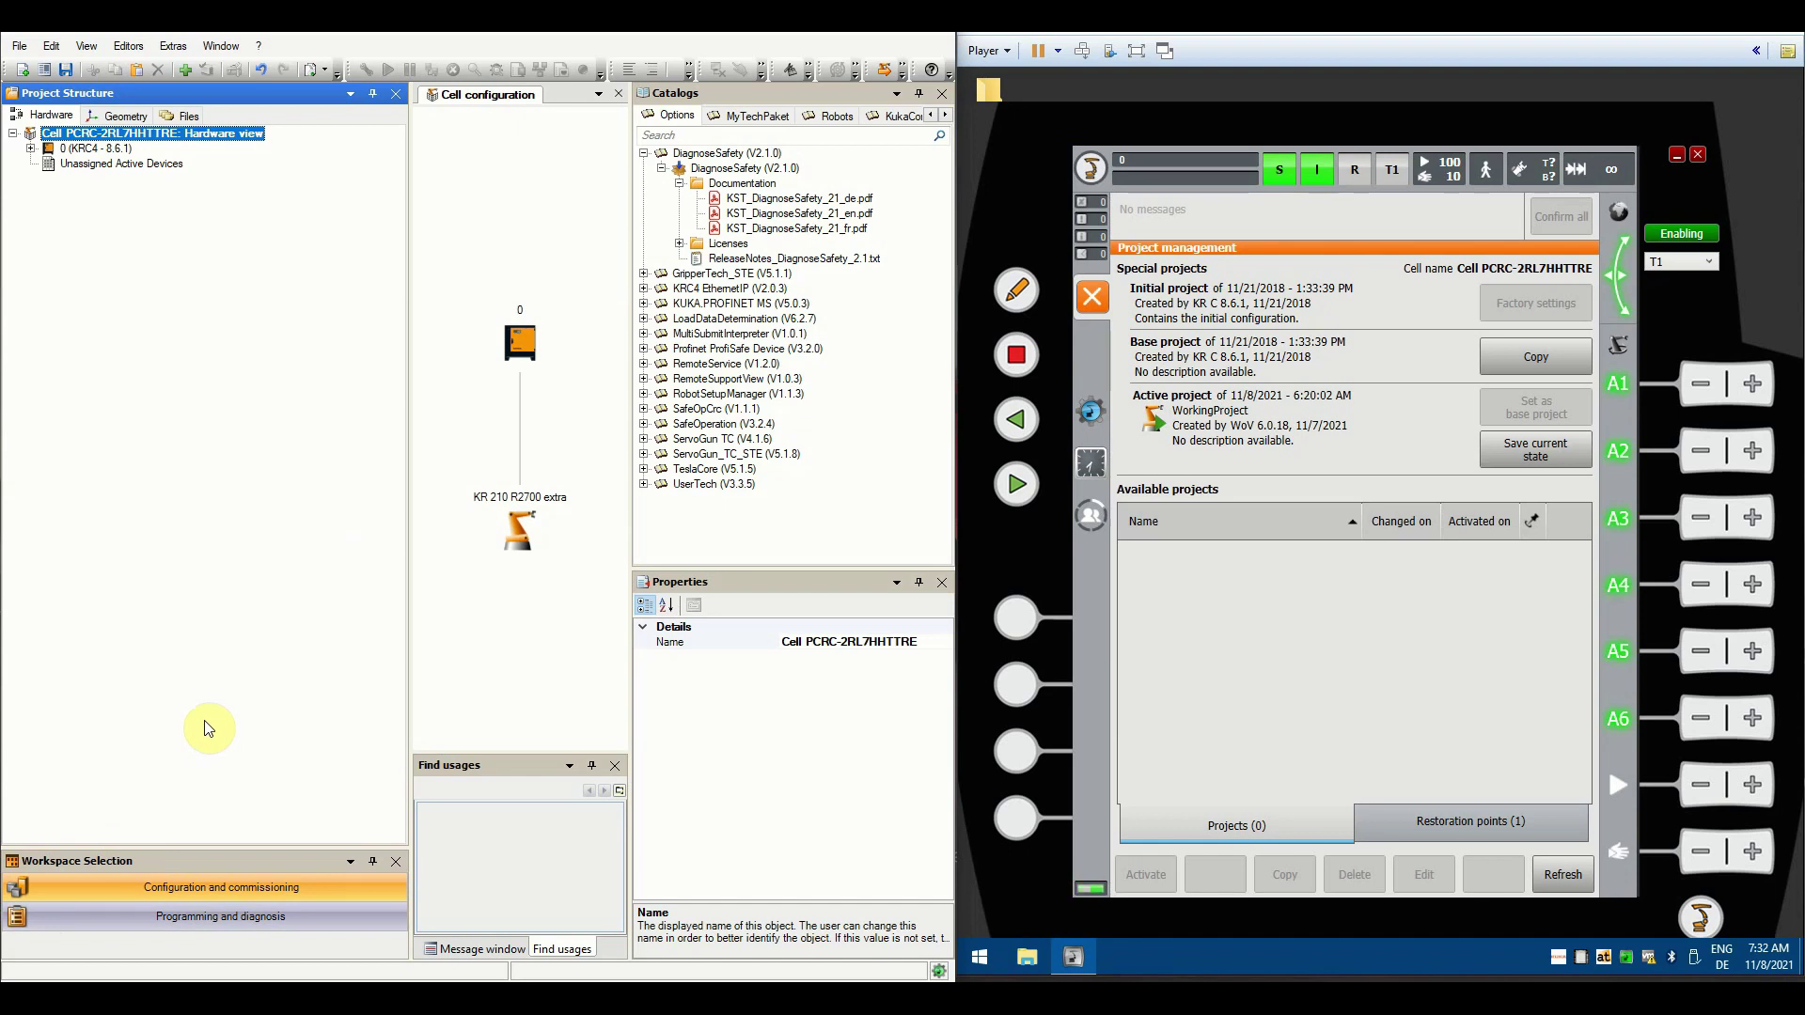
- Expand 0 (KRC4 - 8.6.1), open its Safety control configuration, and maximize WorkVisual
{"action": "left_click", "coordinate": [31, 149]}
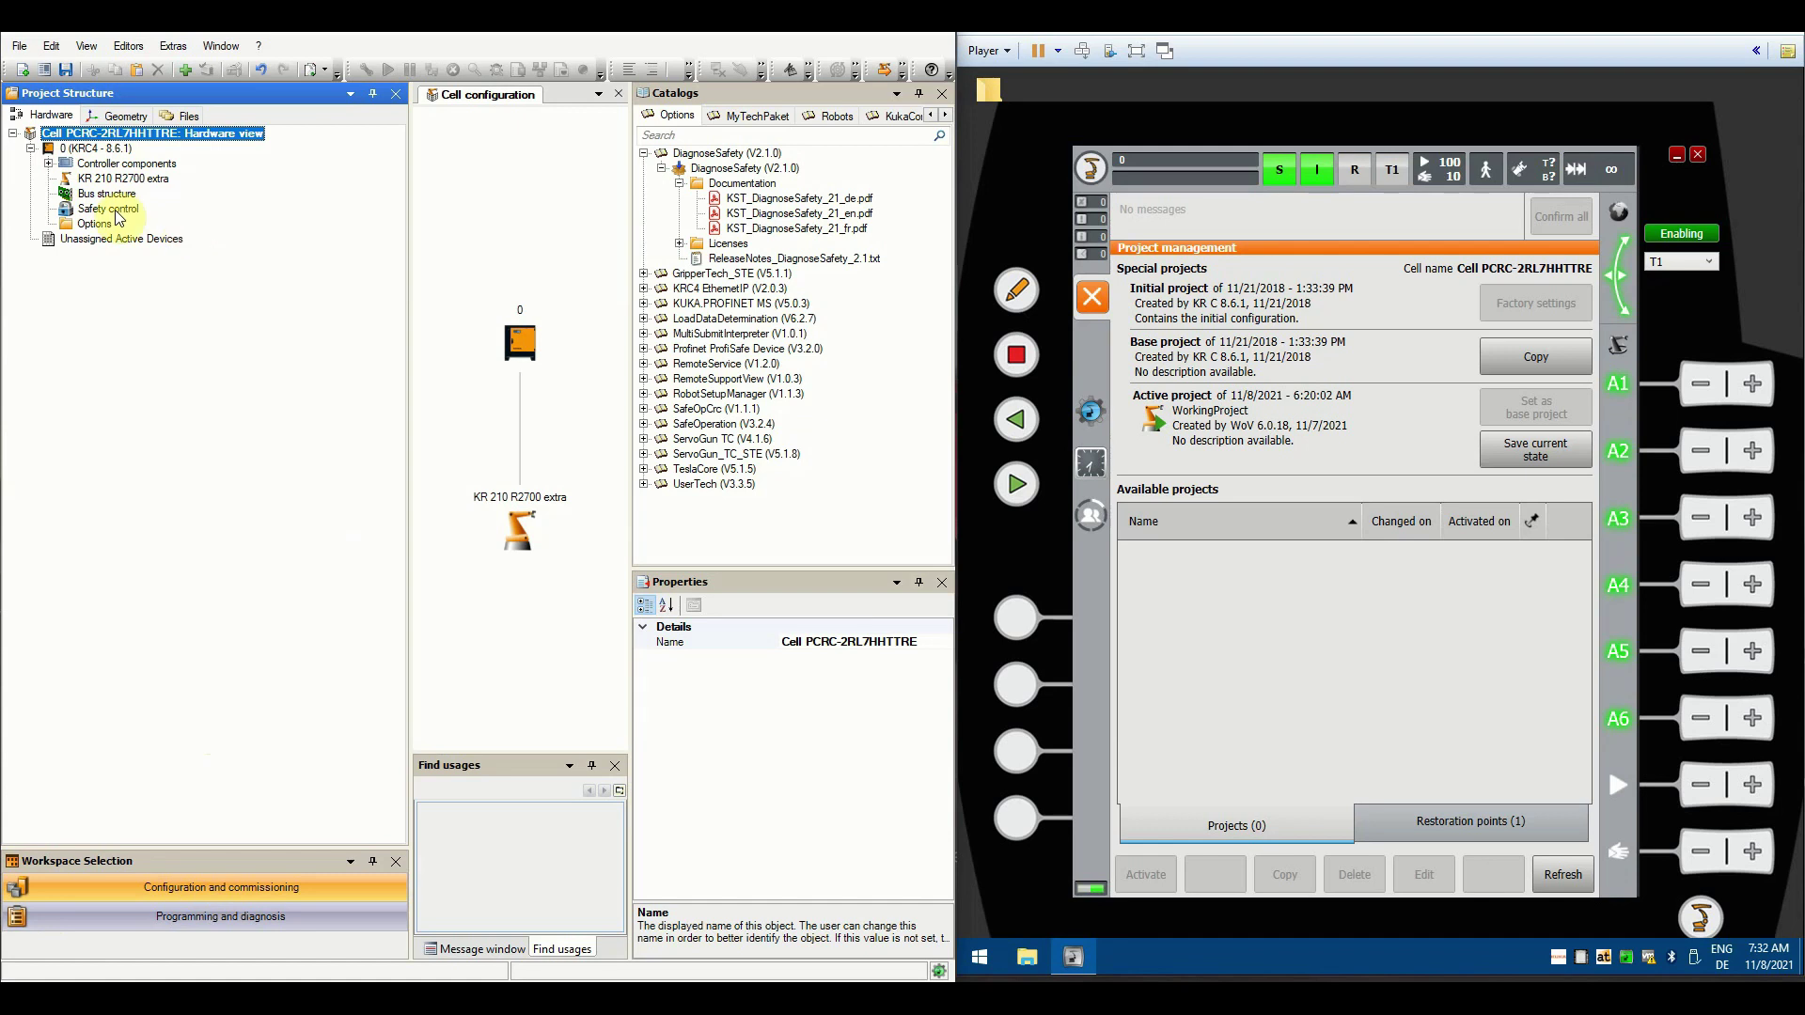
{"action": "left_click", "coordinate": [86, 210]}
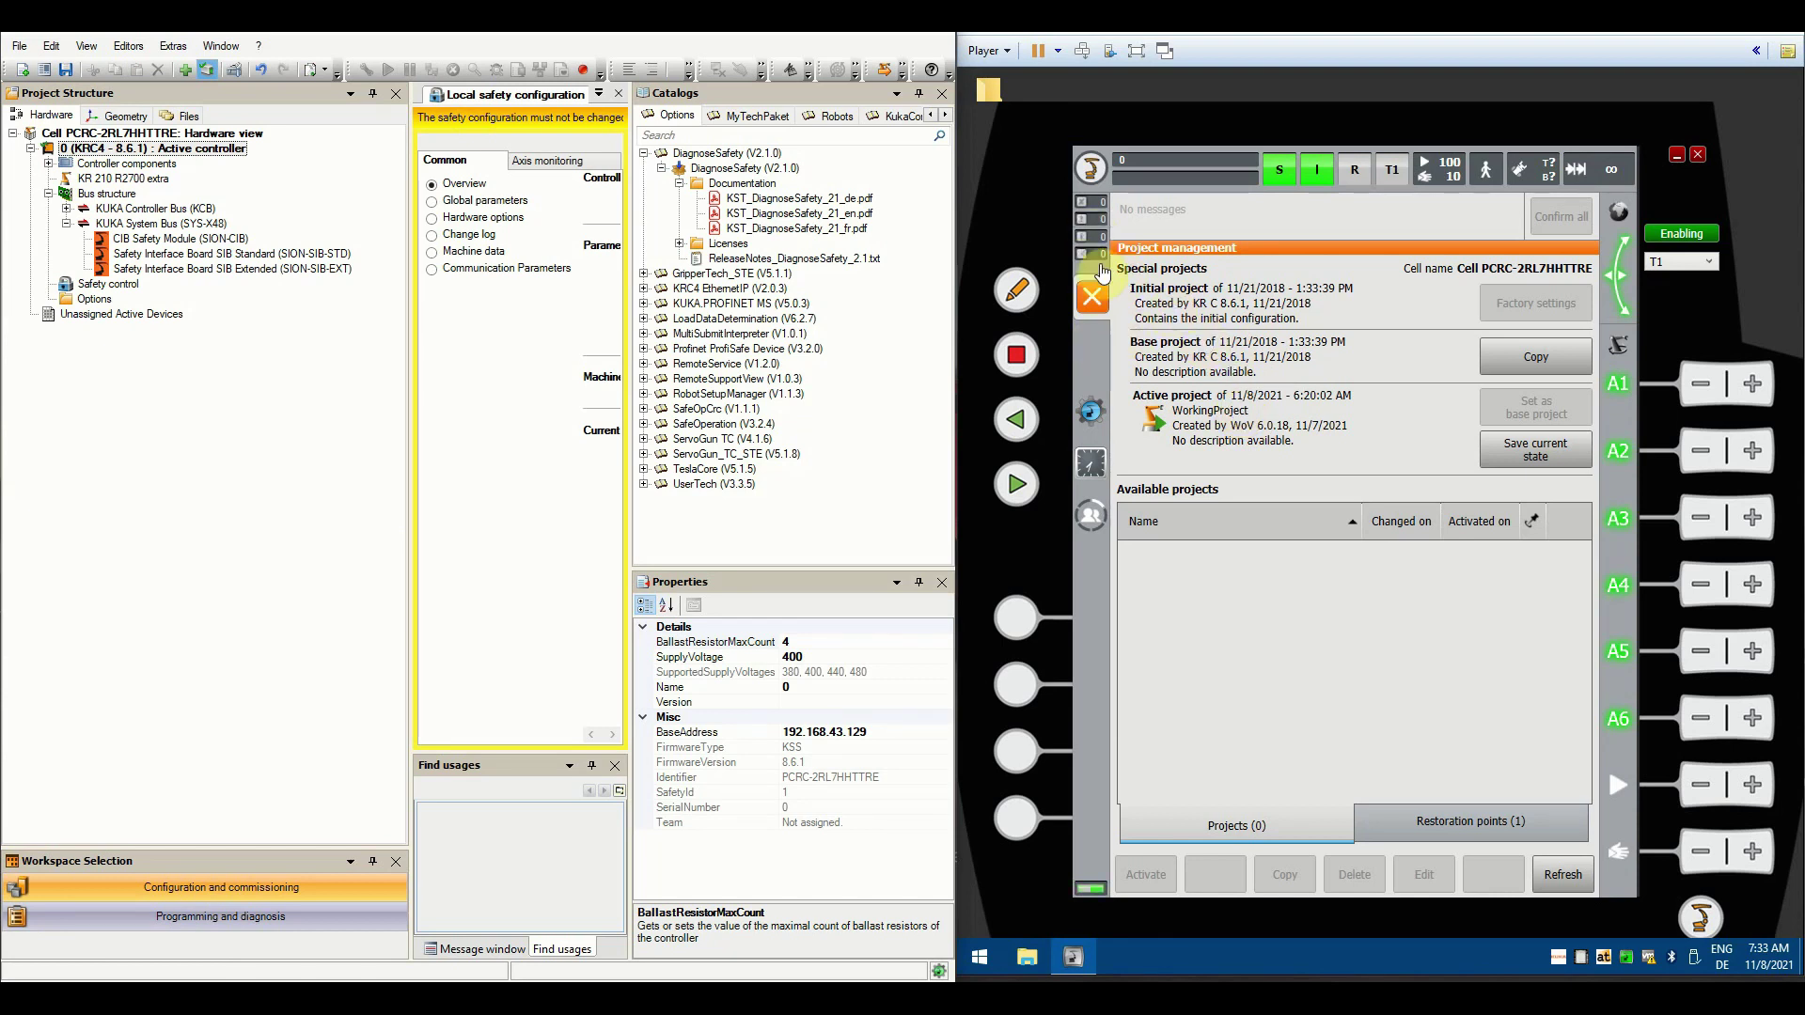
{"action": "key", "text": "super+Up"}
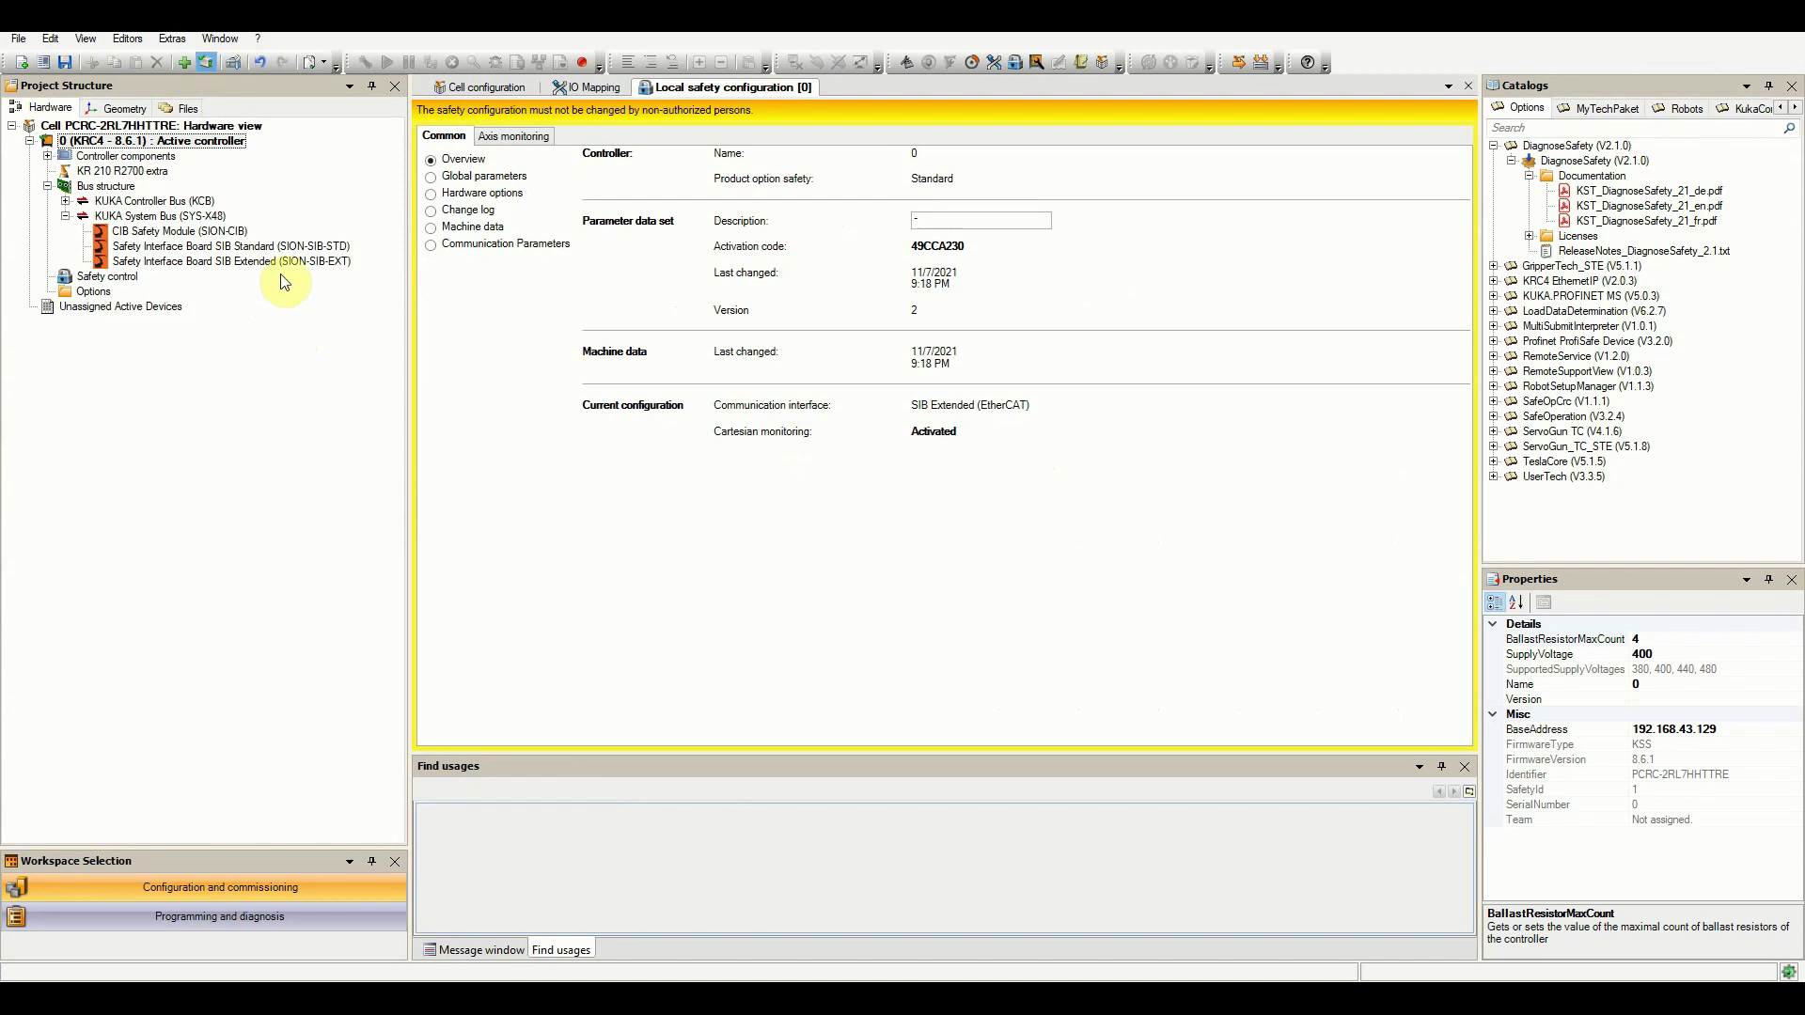
- In the Files view, expand 0 > KRC > R1 > Program and select tcp.src and tcp.dat
{"action": "left_click", "coordinate": [184, 109]}
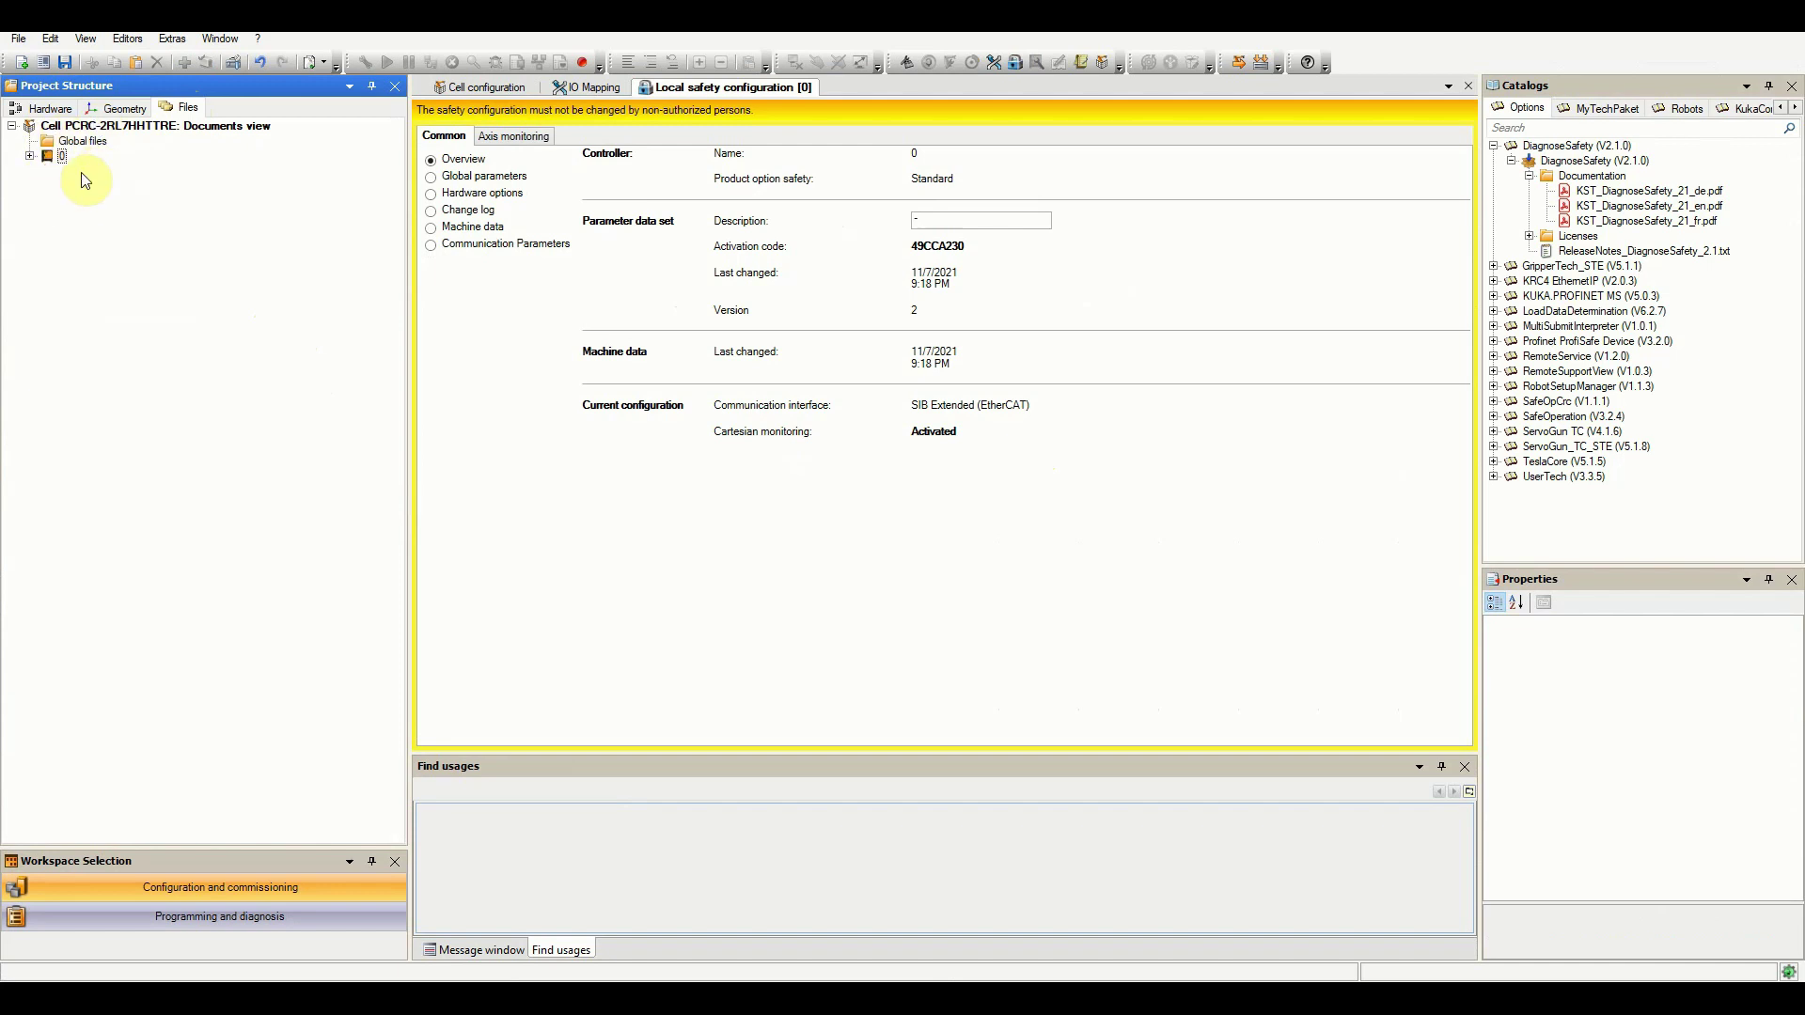
{"action": "left_click", "coordinate": [29, 156]}
{"action": "left_click", "coordinate": [47, 186]}
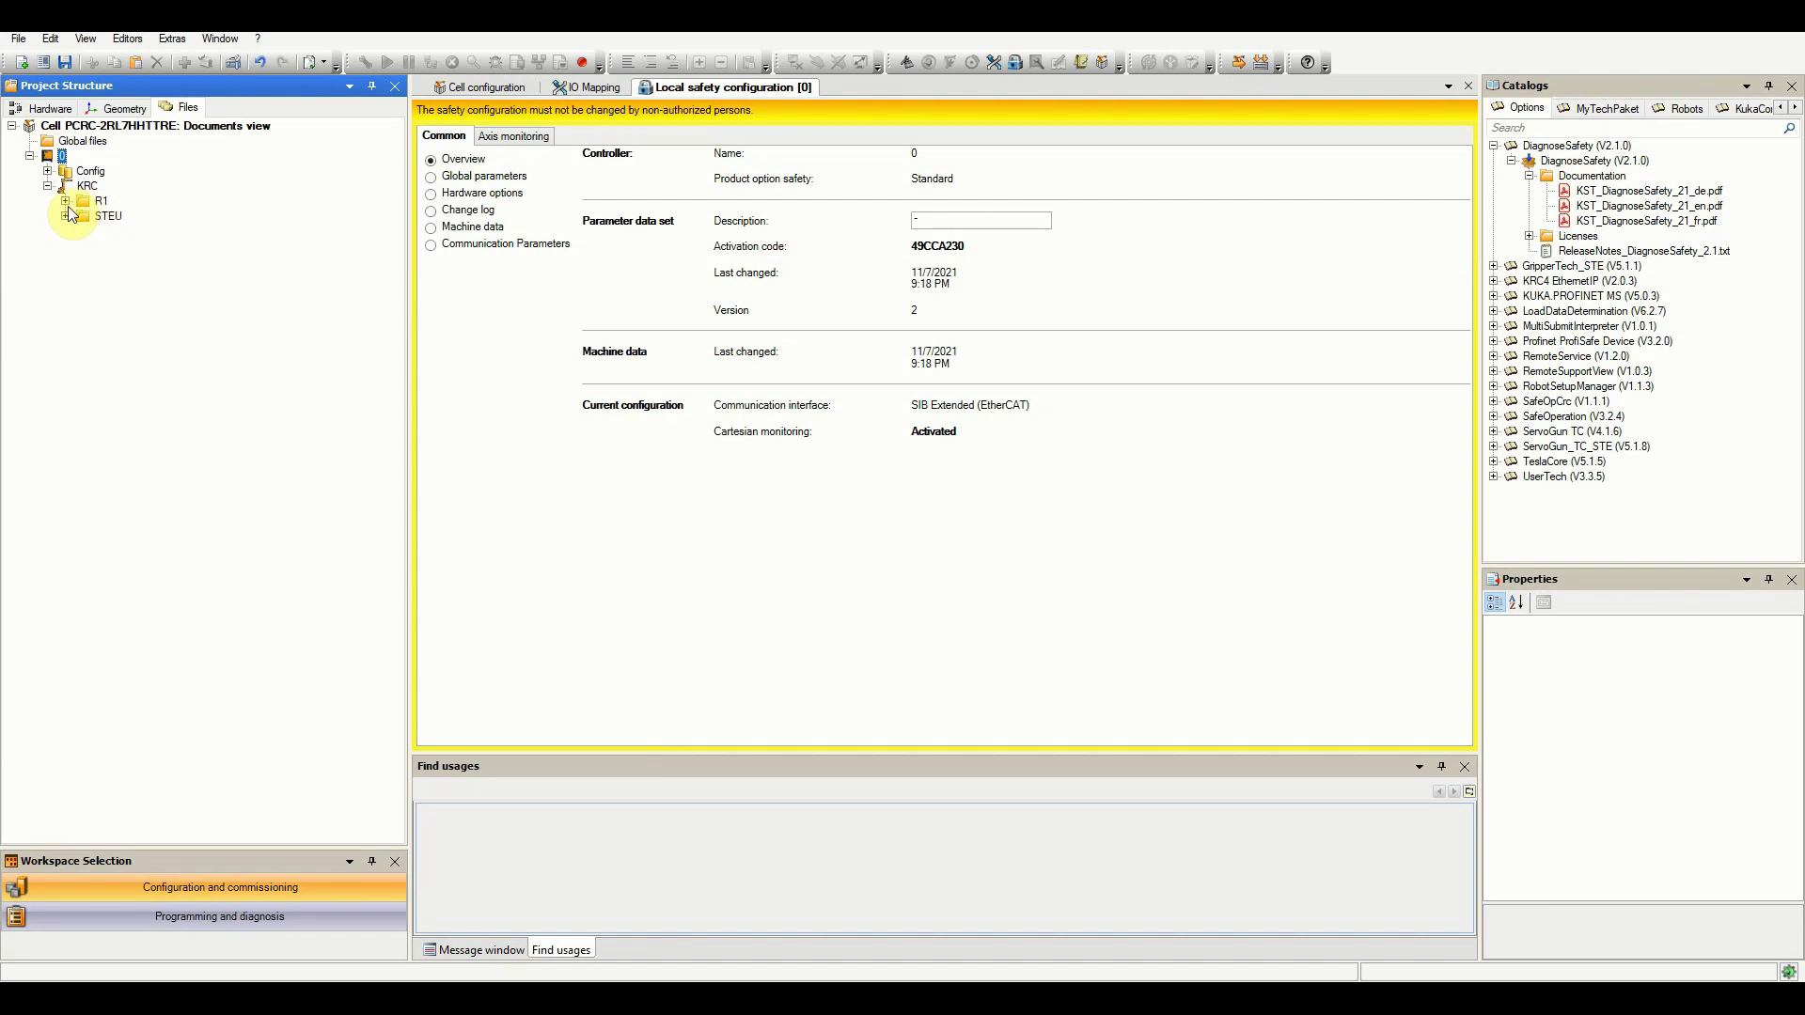
{"action": "left_click", "coordinate": [66, 201]}
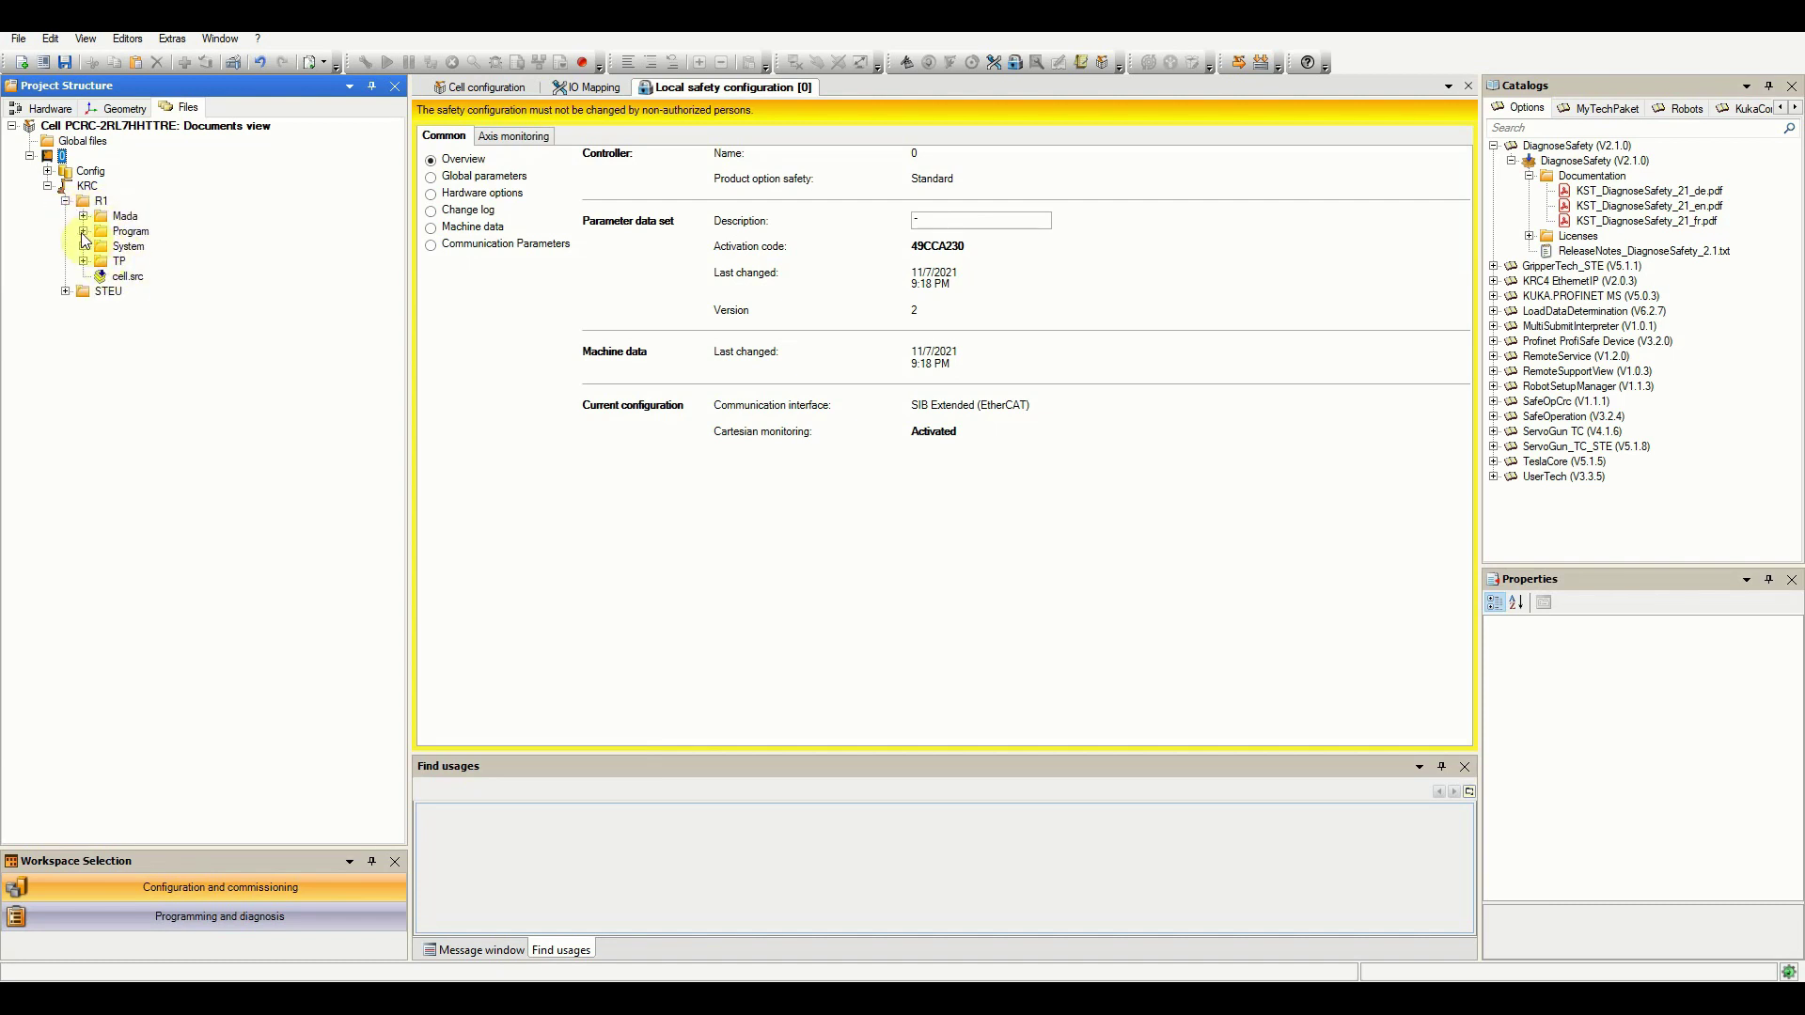
{"action": "left_click", "coordinate": [82, 232]}
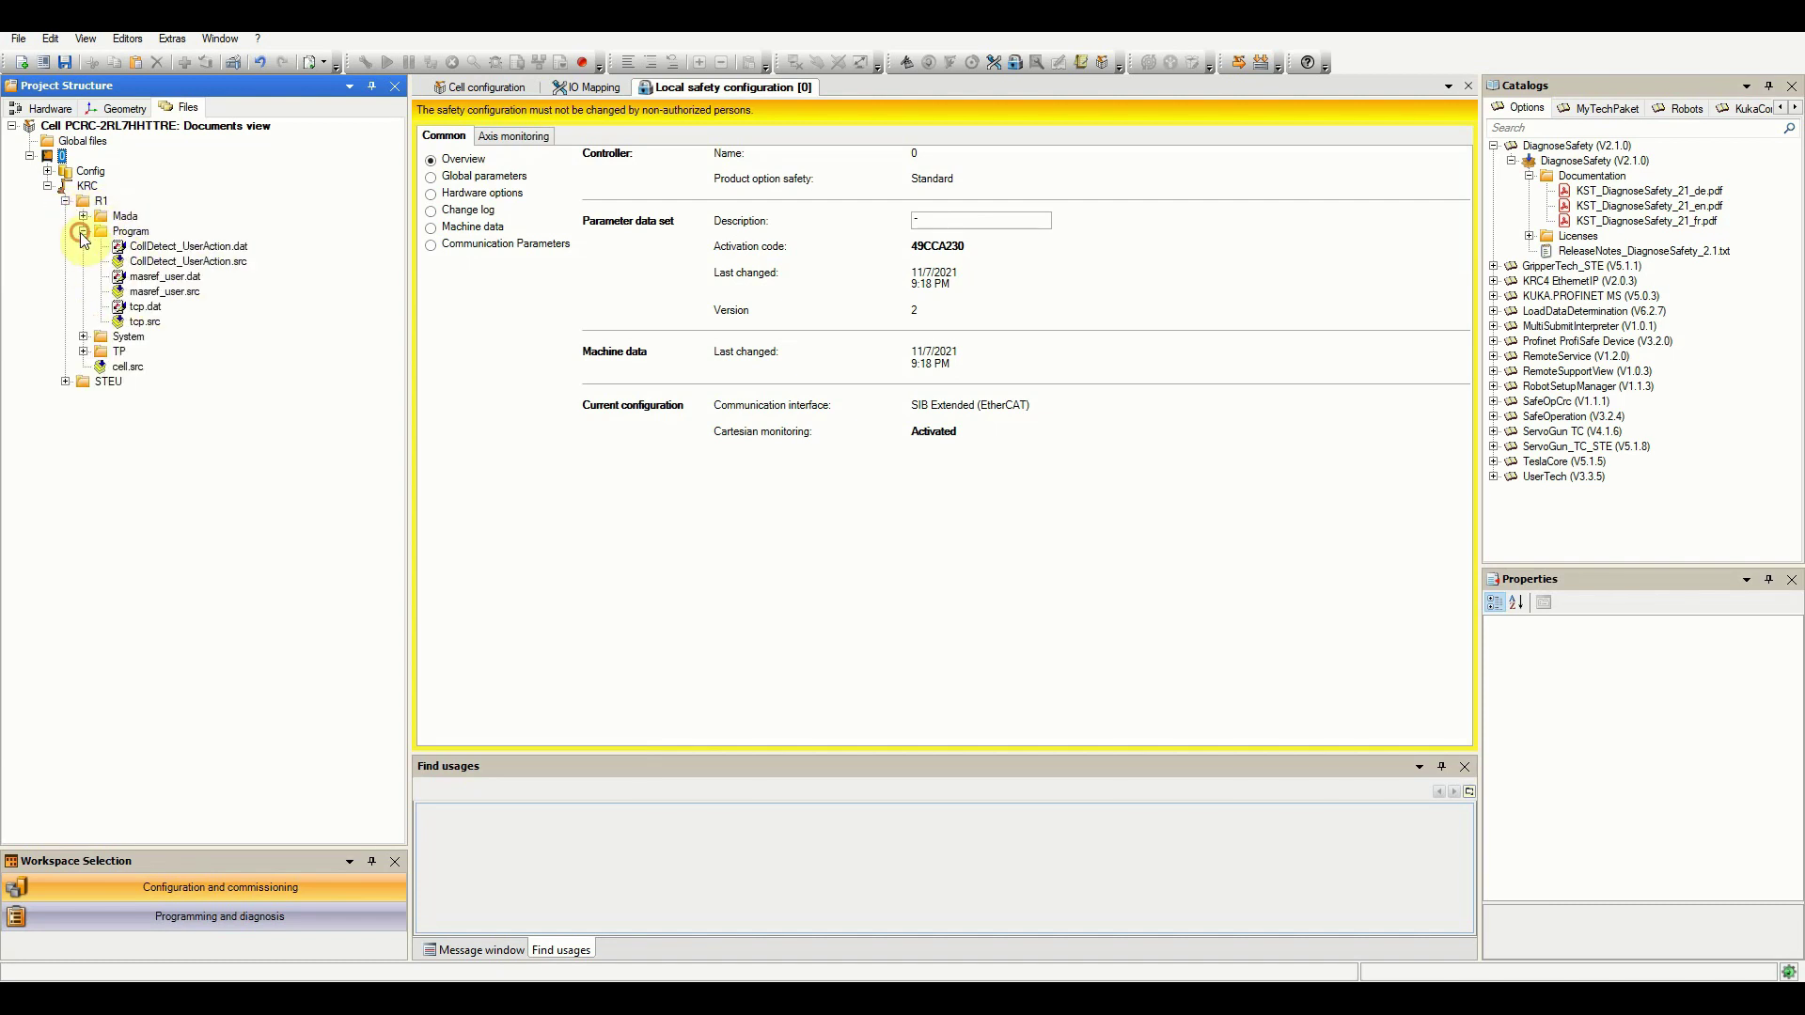
{"action": "left_click", "coordinate": [144, 321]}
{"action": "left_click", "coordinate": [139, 308]}
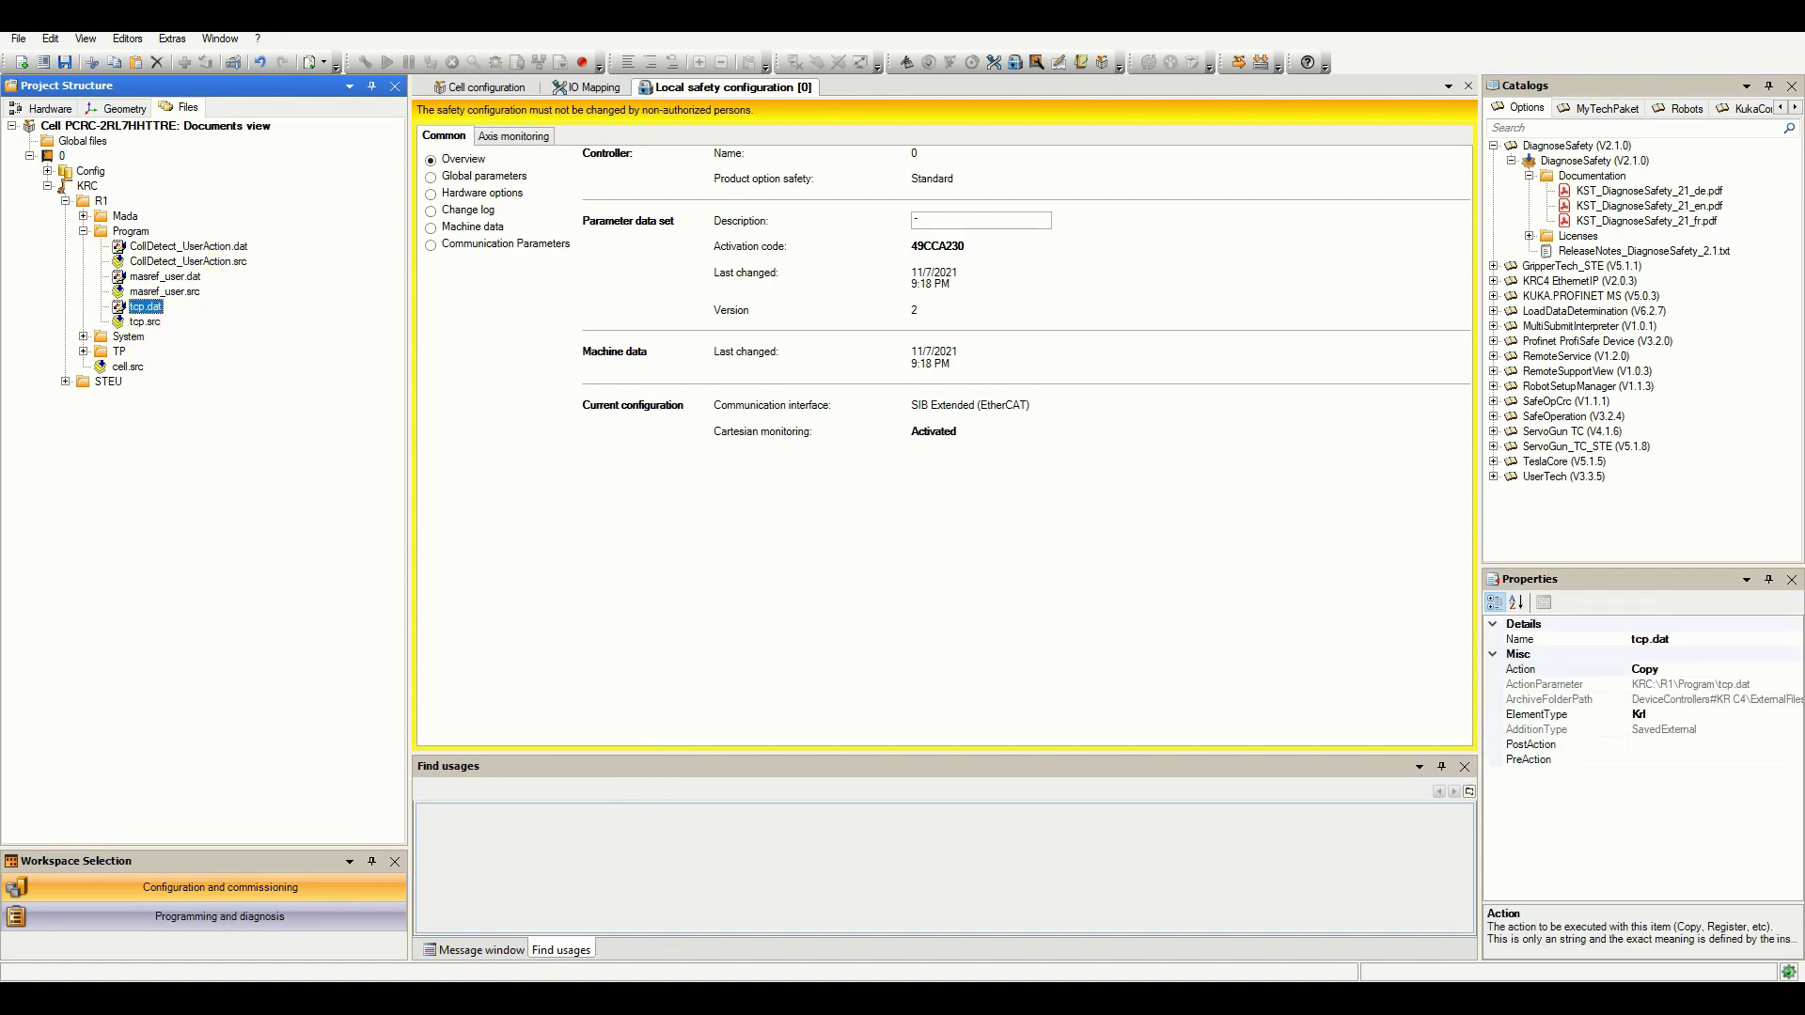
- Close Project management on the smartHMI and browse the Navigator's R1 programs
{"action": "key", "text": "alt+Tab"}
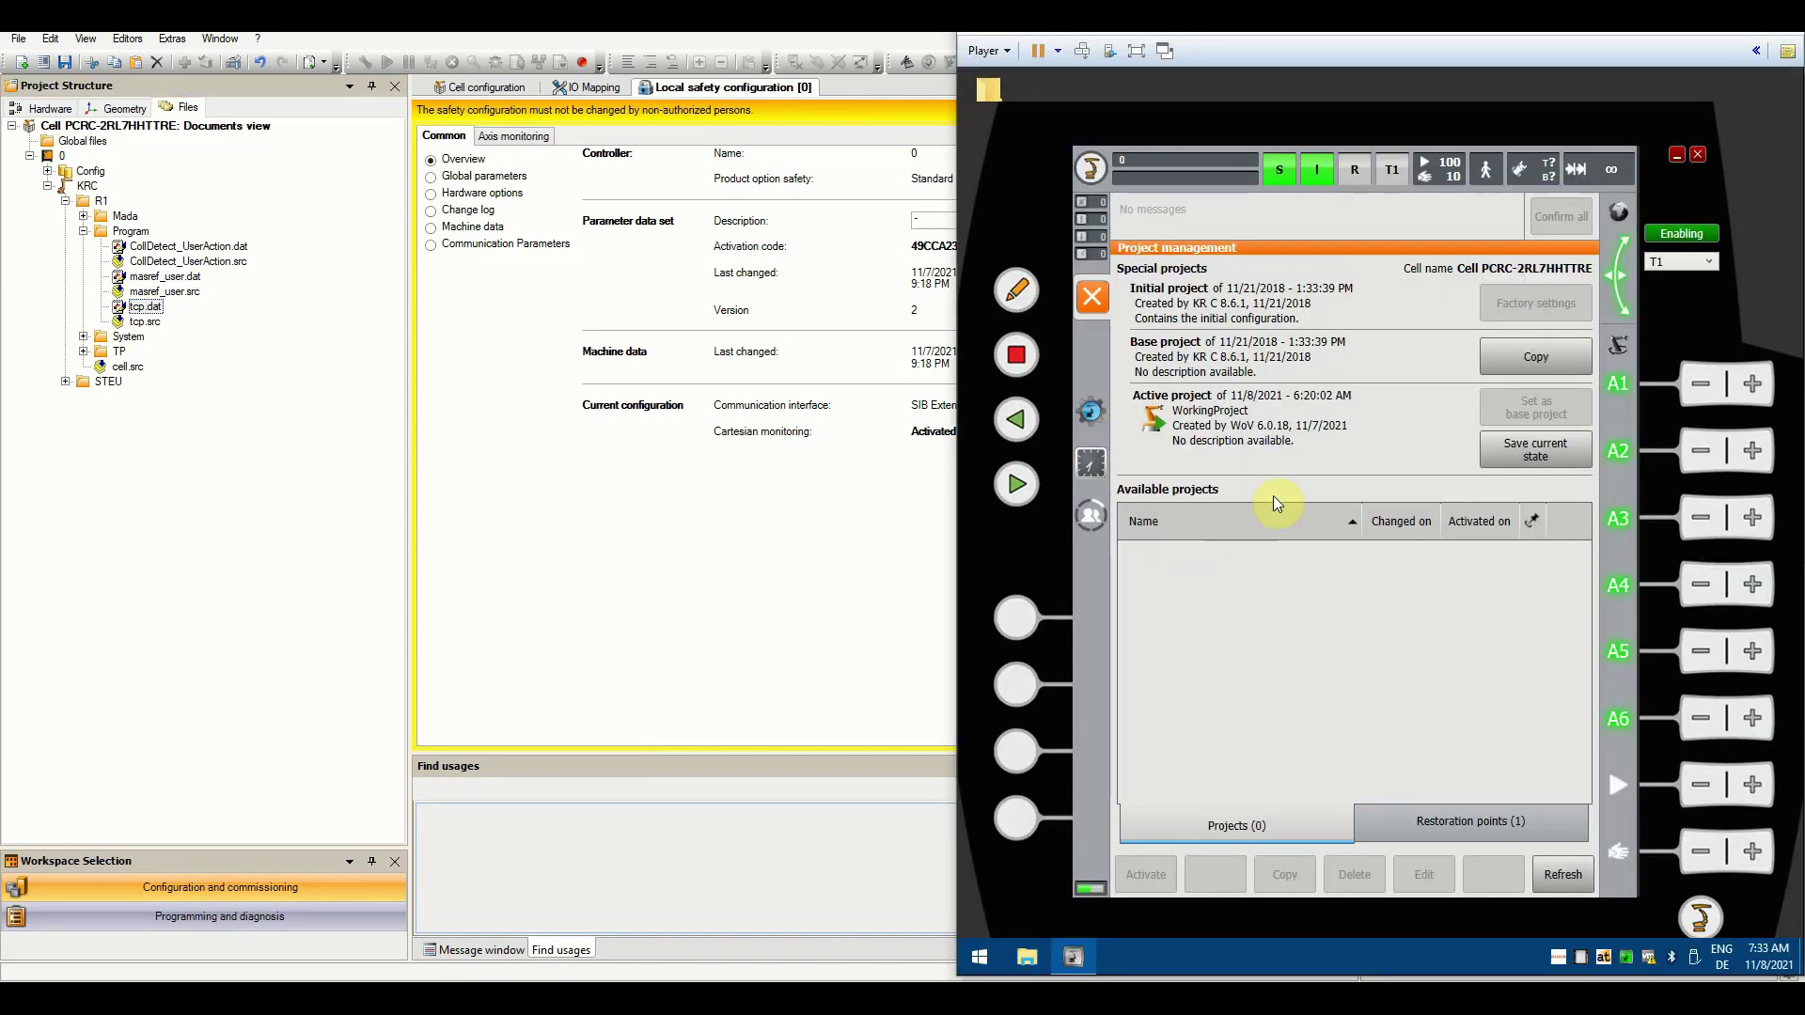
{"action": "left_click", "coordinate": [1090, 299]}
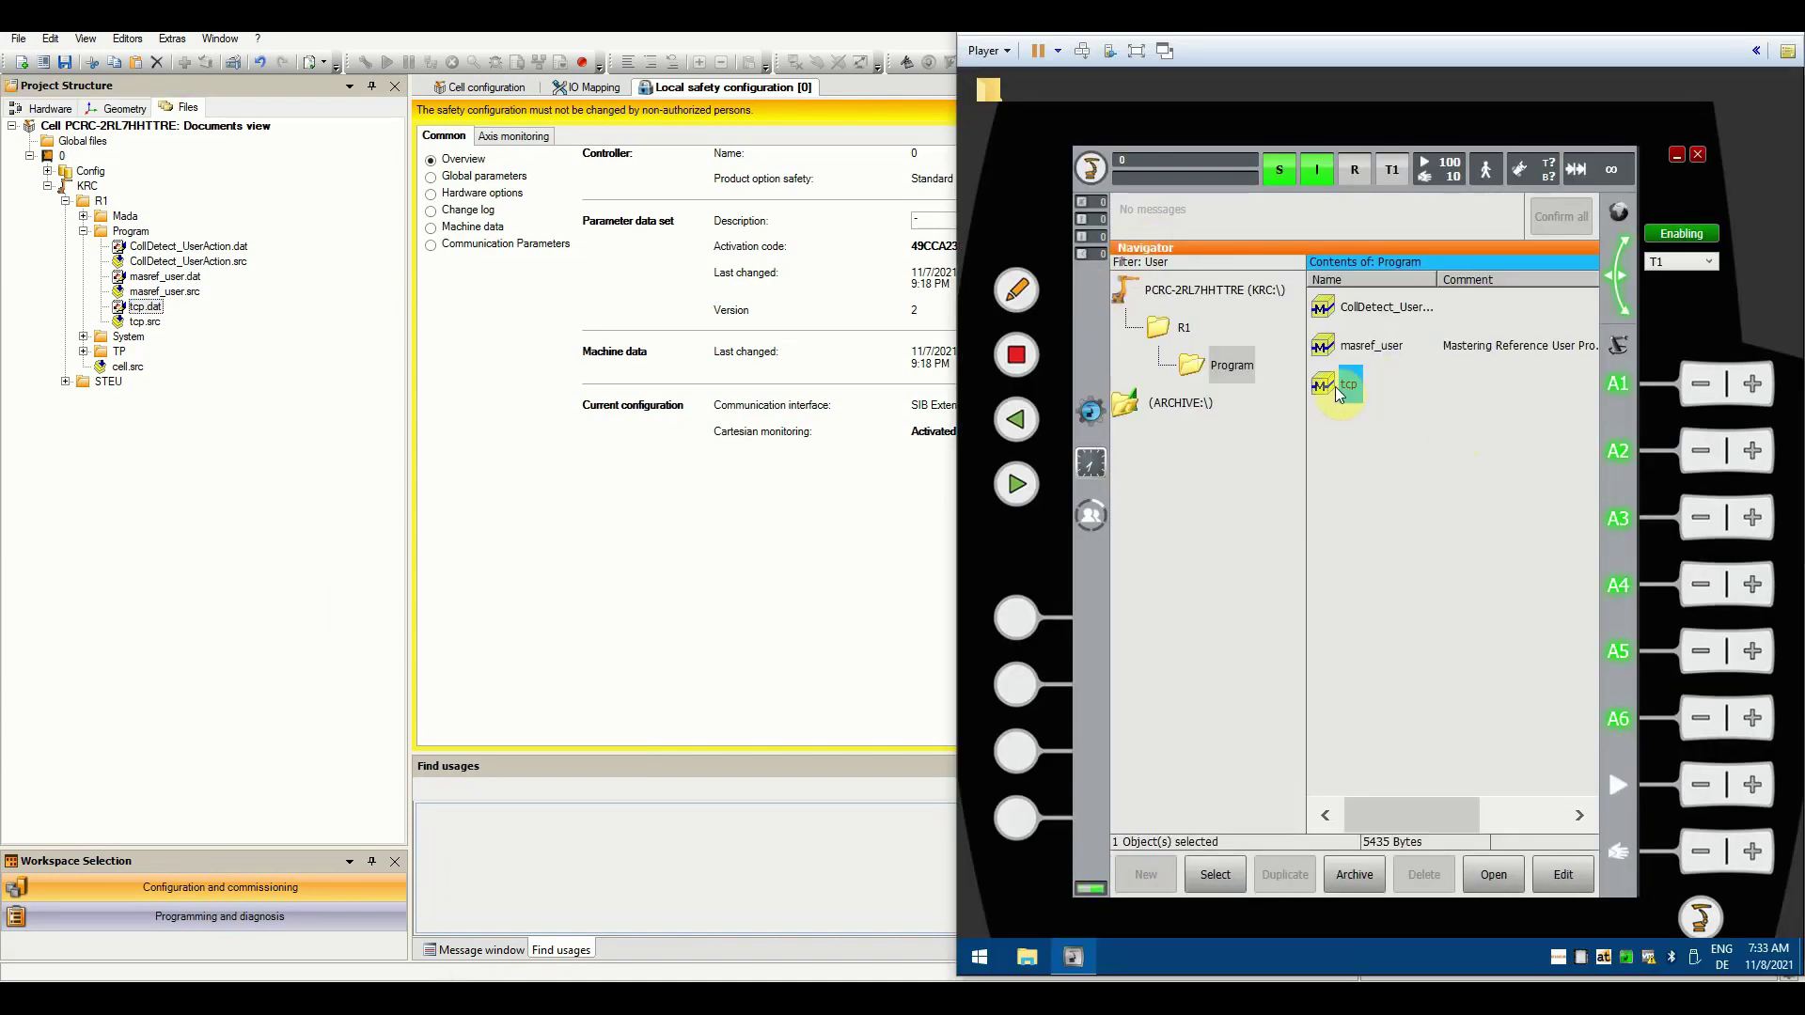
{"action": "left_click", "coordinate": [1363, 349]}
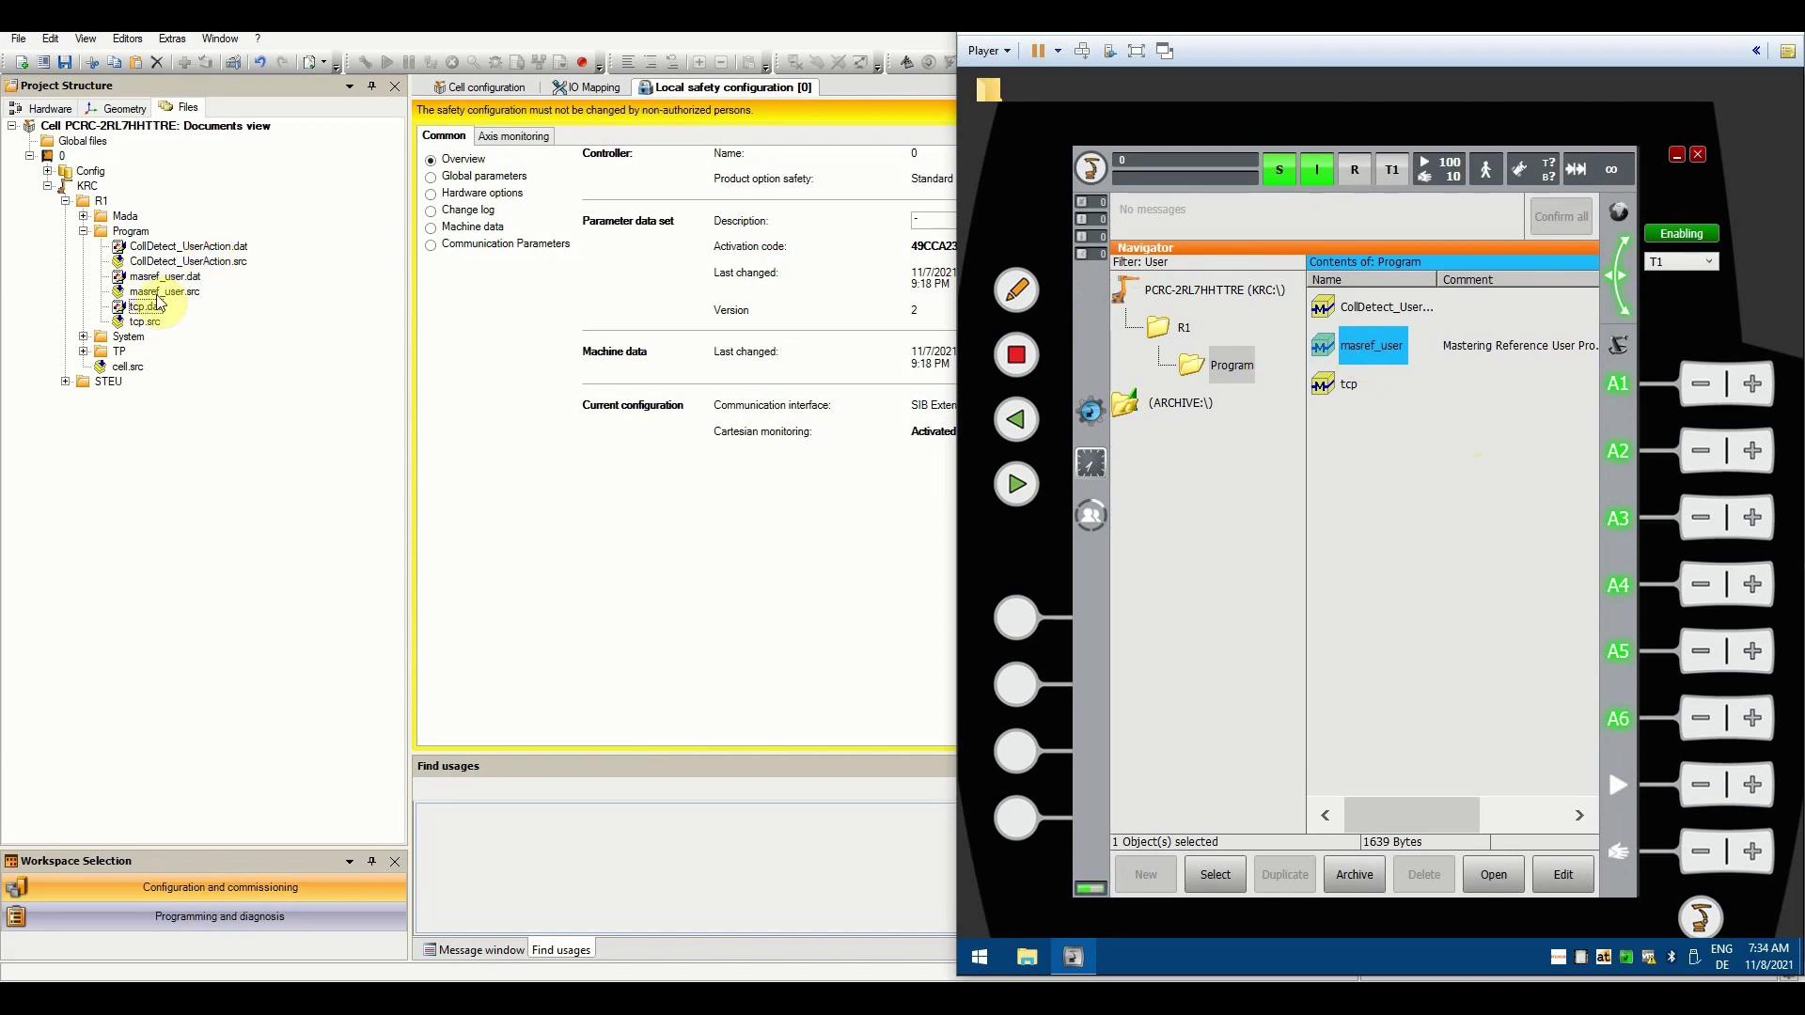
{"action": "left_click", "coordinate": [1374, 308]}
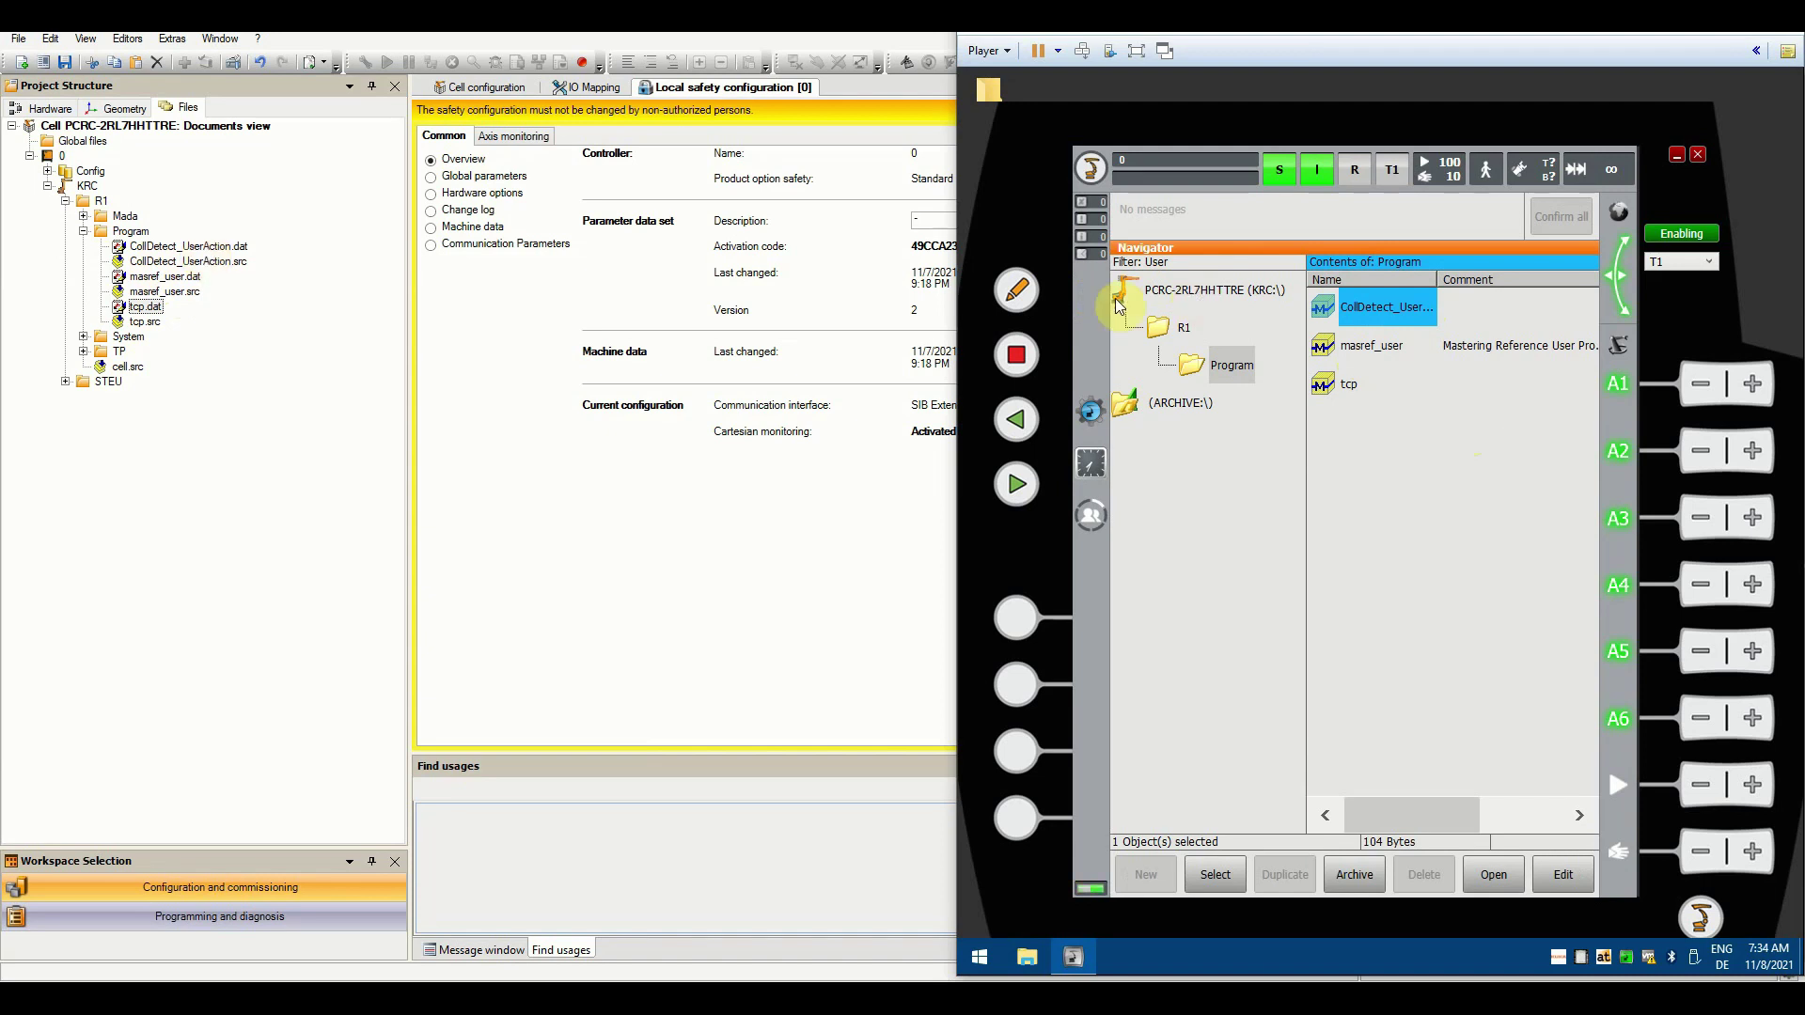
{"action": "left_click", "coordinate": [1163, 329]}
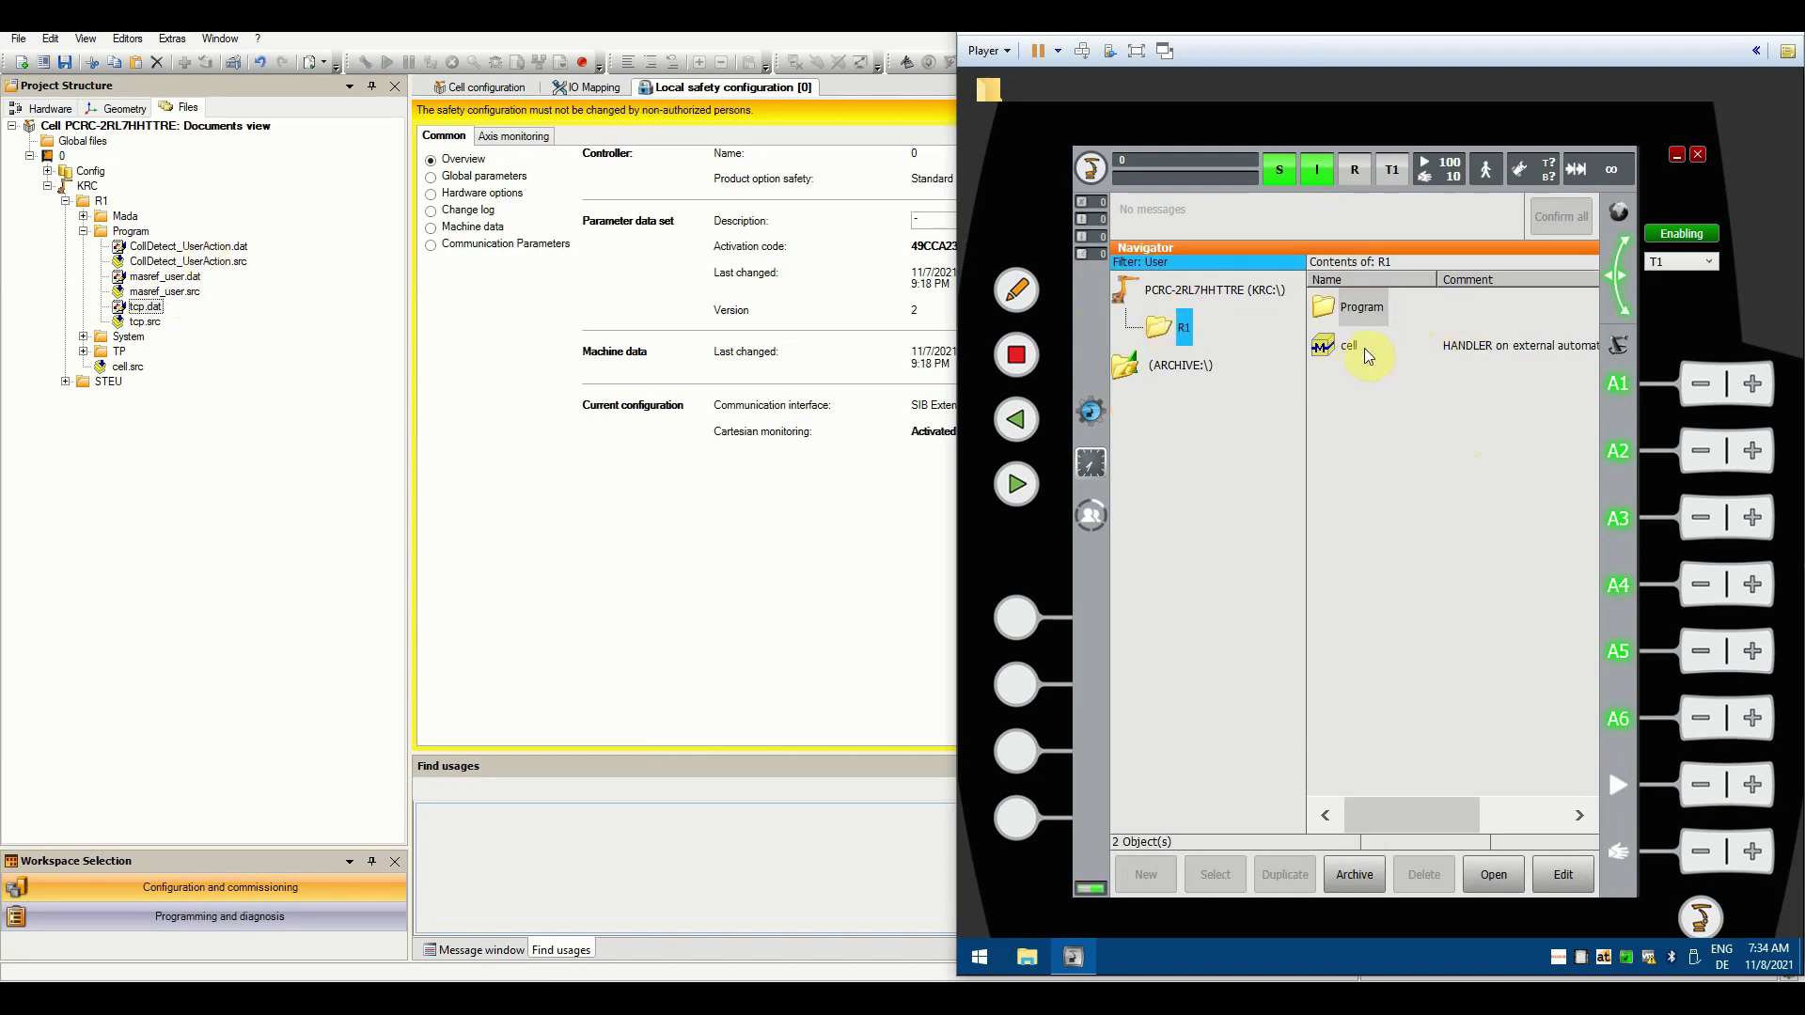
- Compare against WorkVisual's R1 folder, ending on the System folder
{"action": "left_click", "coordinate": [82, 203]}
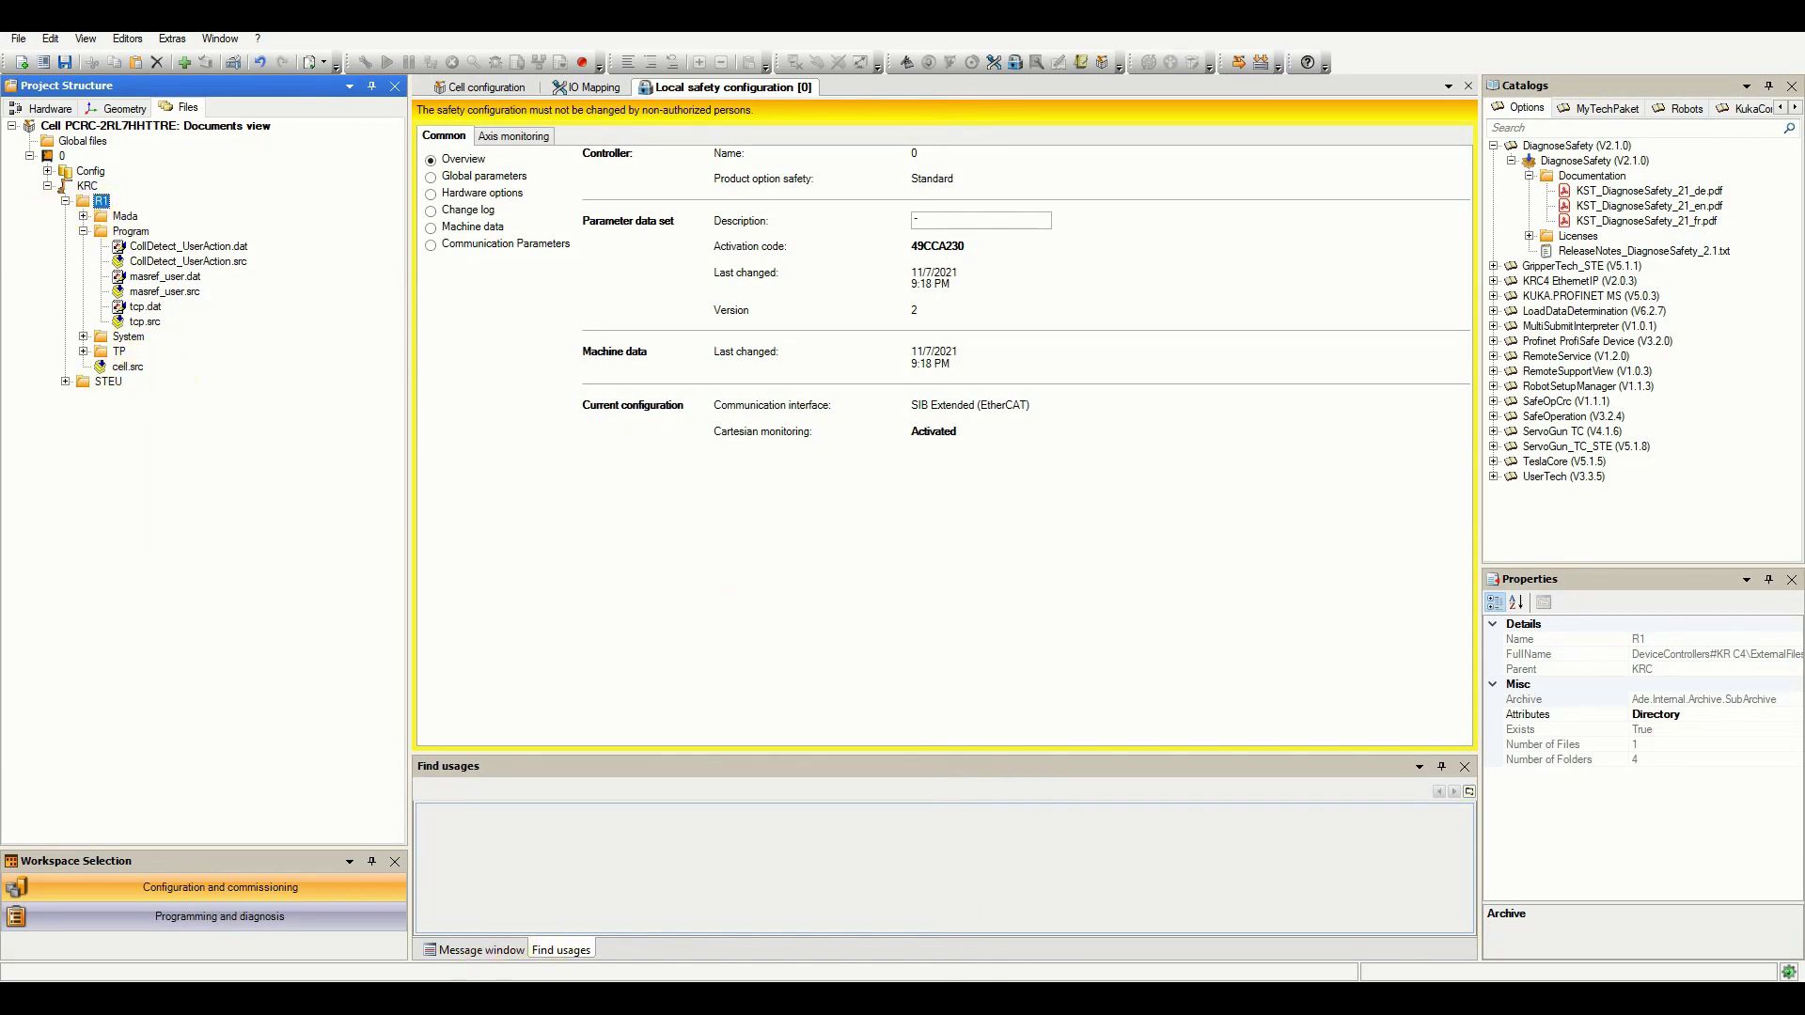
{"action": "key", "text": "alt+Tab"}
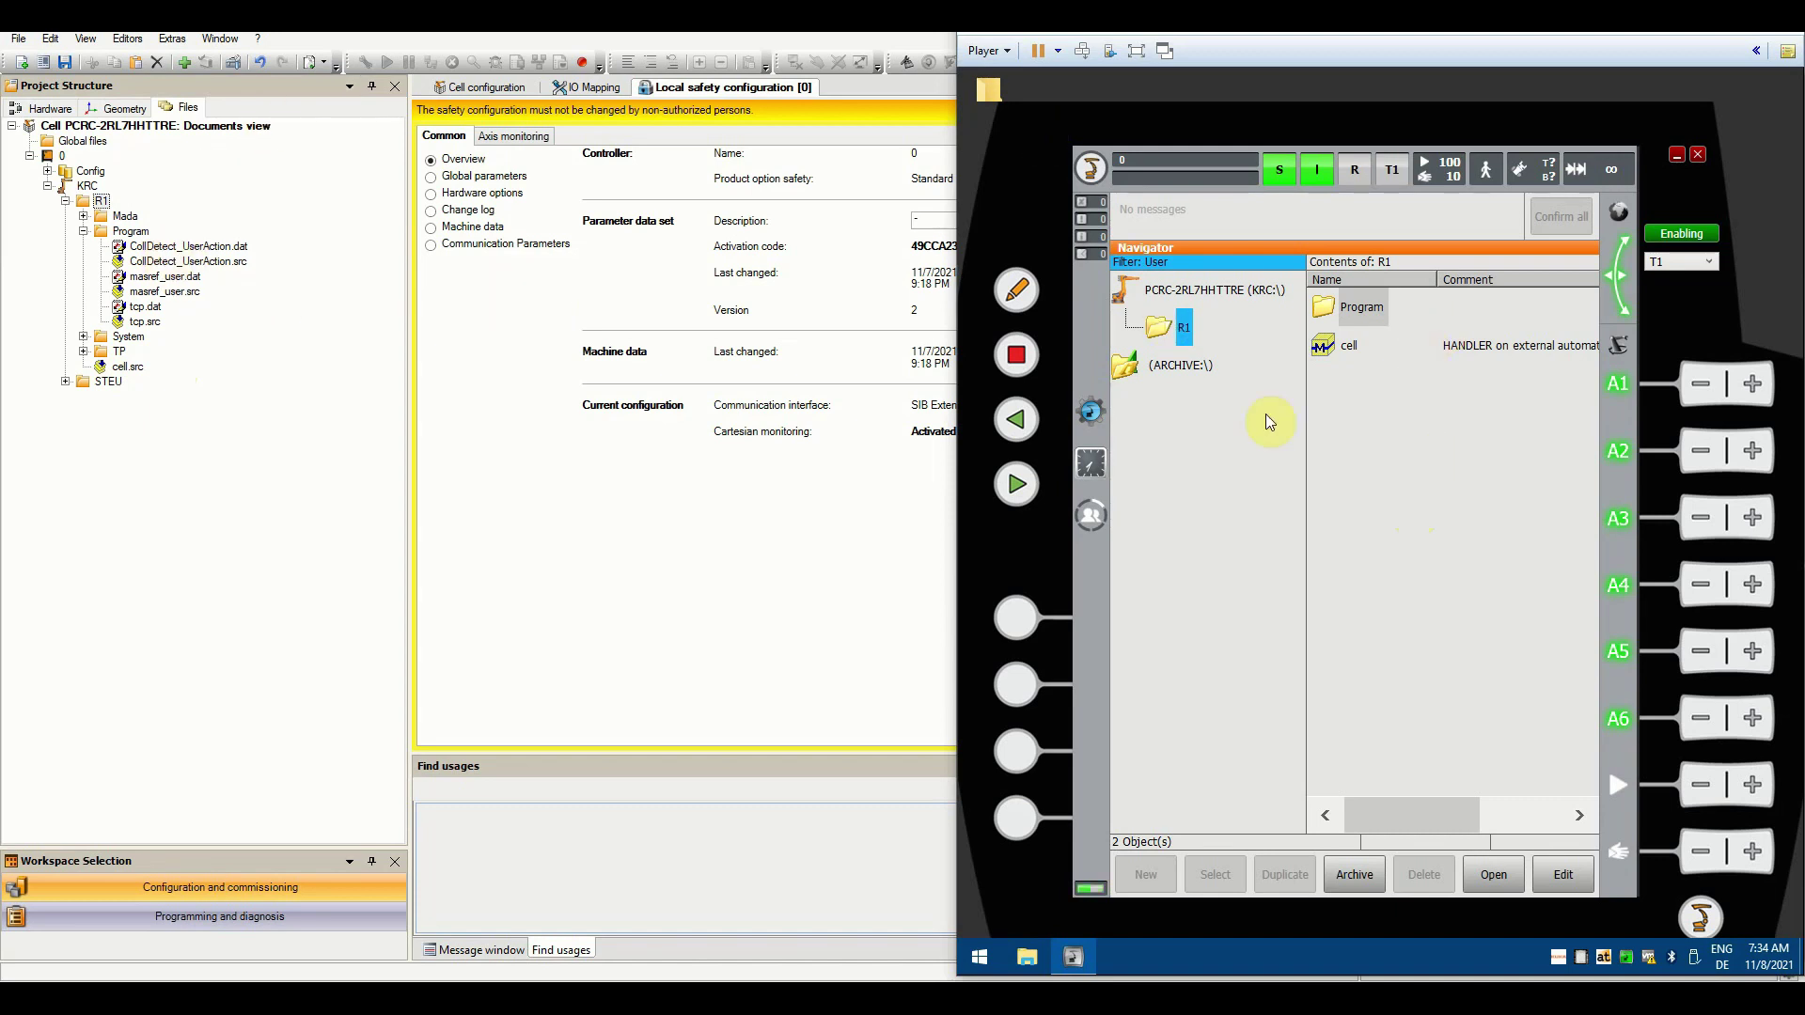
{"action": "left_click", "coordinate": [233, 338]}
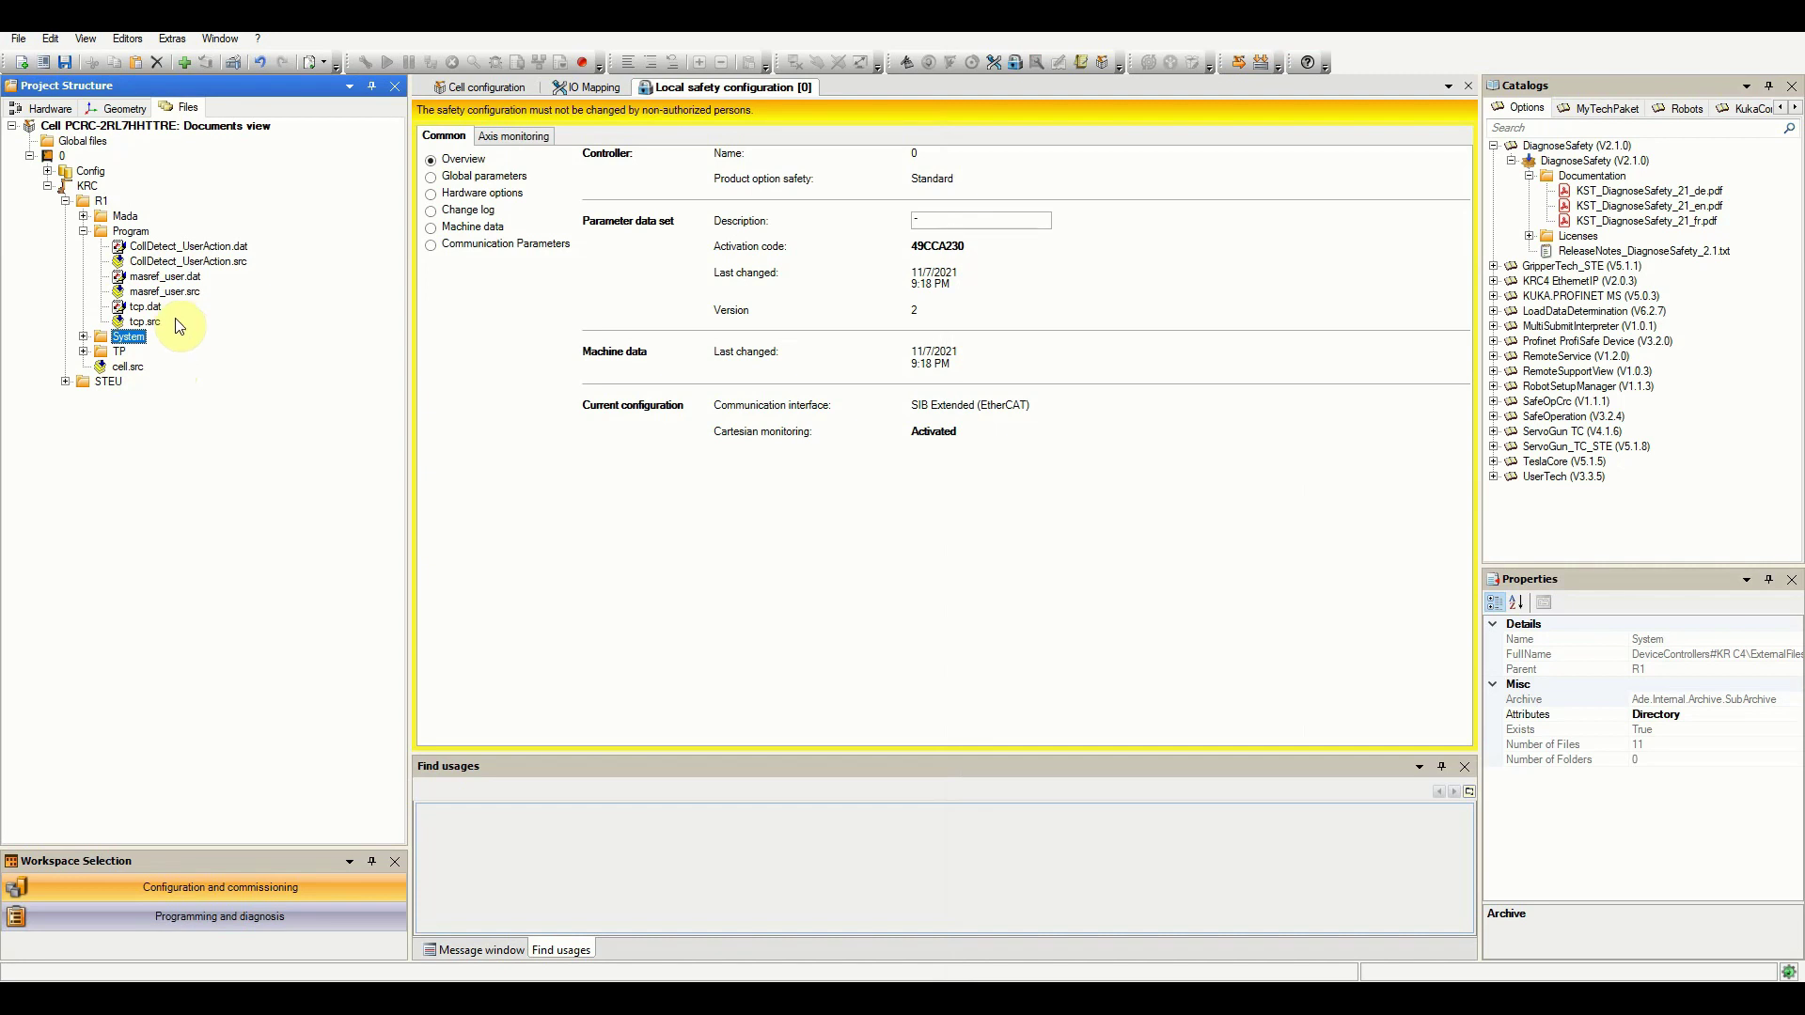
- Open tcp.src in the code editor and cycle through the open editor tabs
{"action": "double_click", "coordinate": [139, 322]}
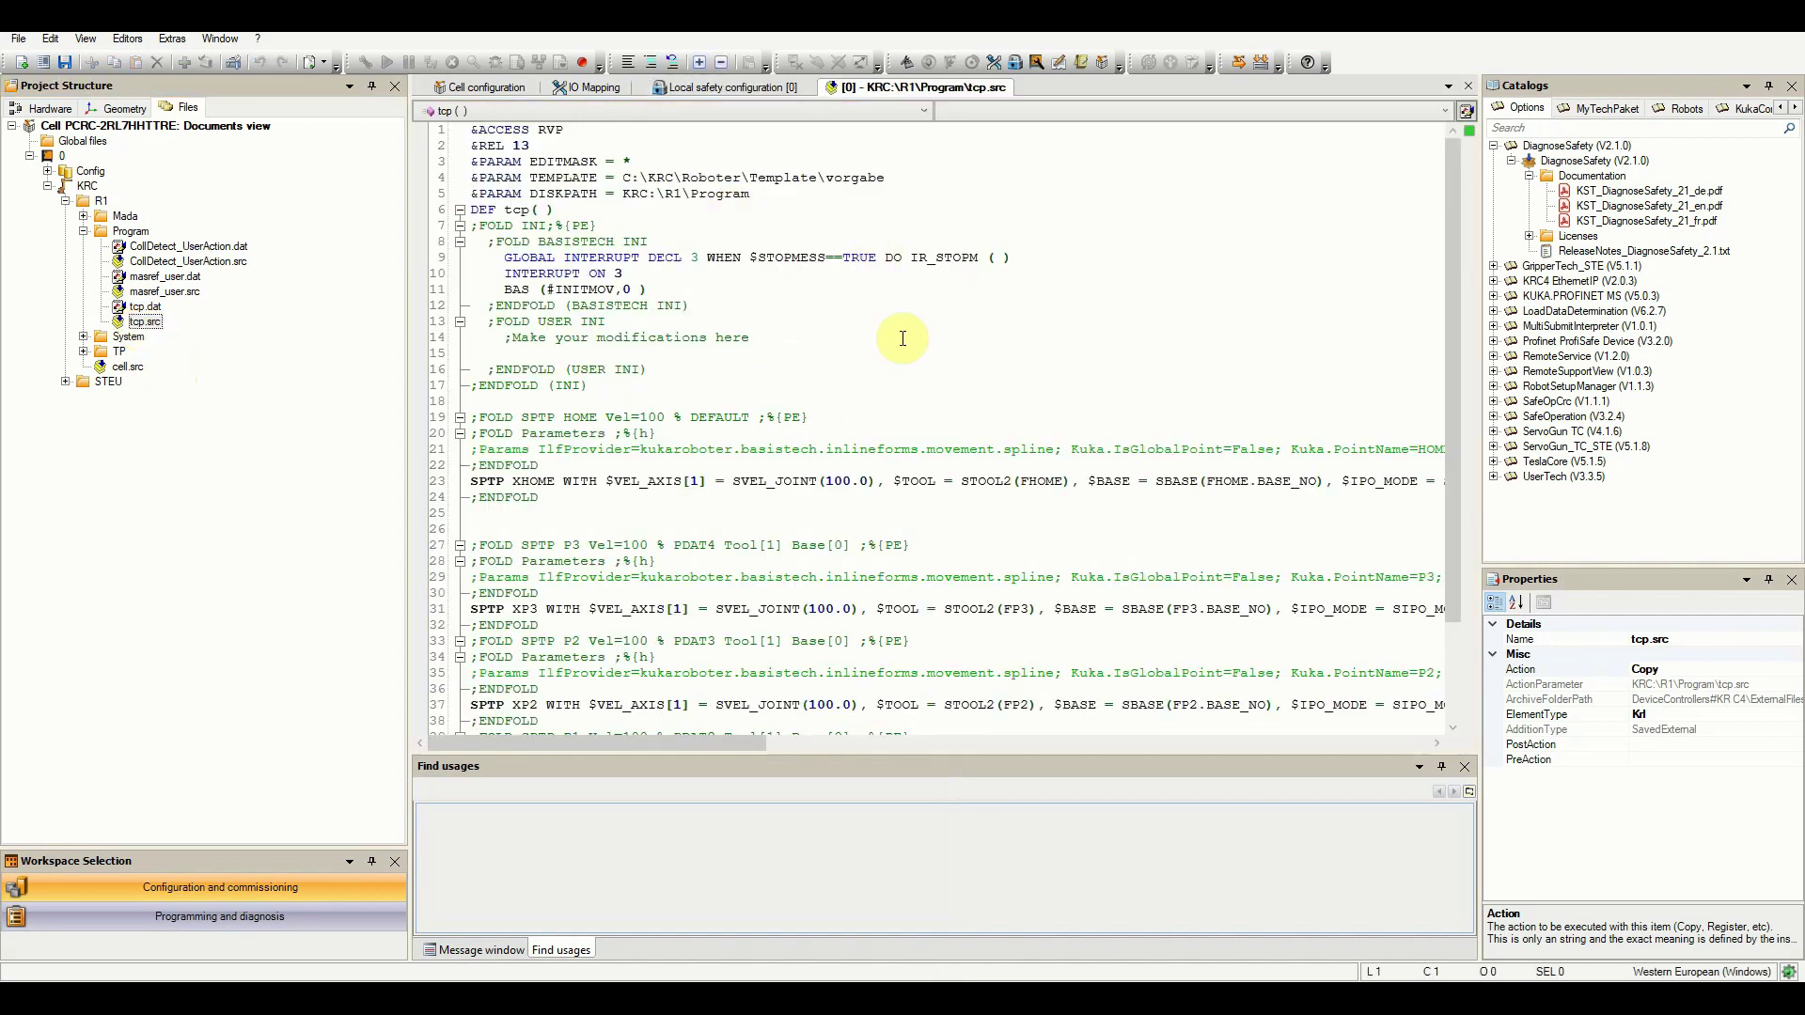
{"action": "left_click", "coordinate": [757, 85]}
{"action": "left_click", "coordinate": [588, 88]}
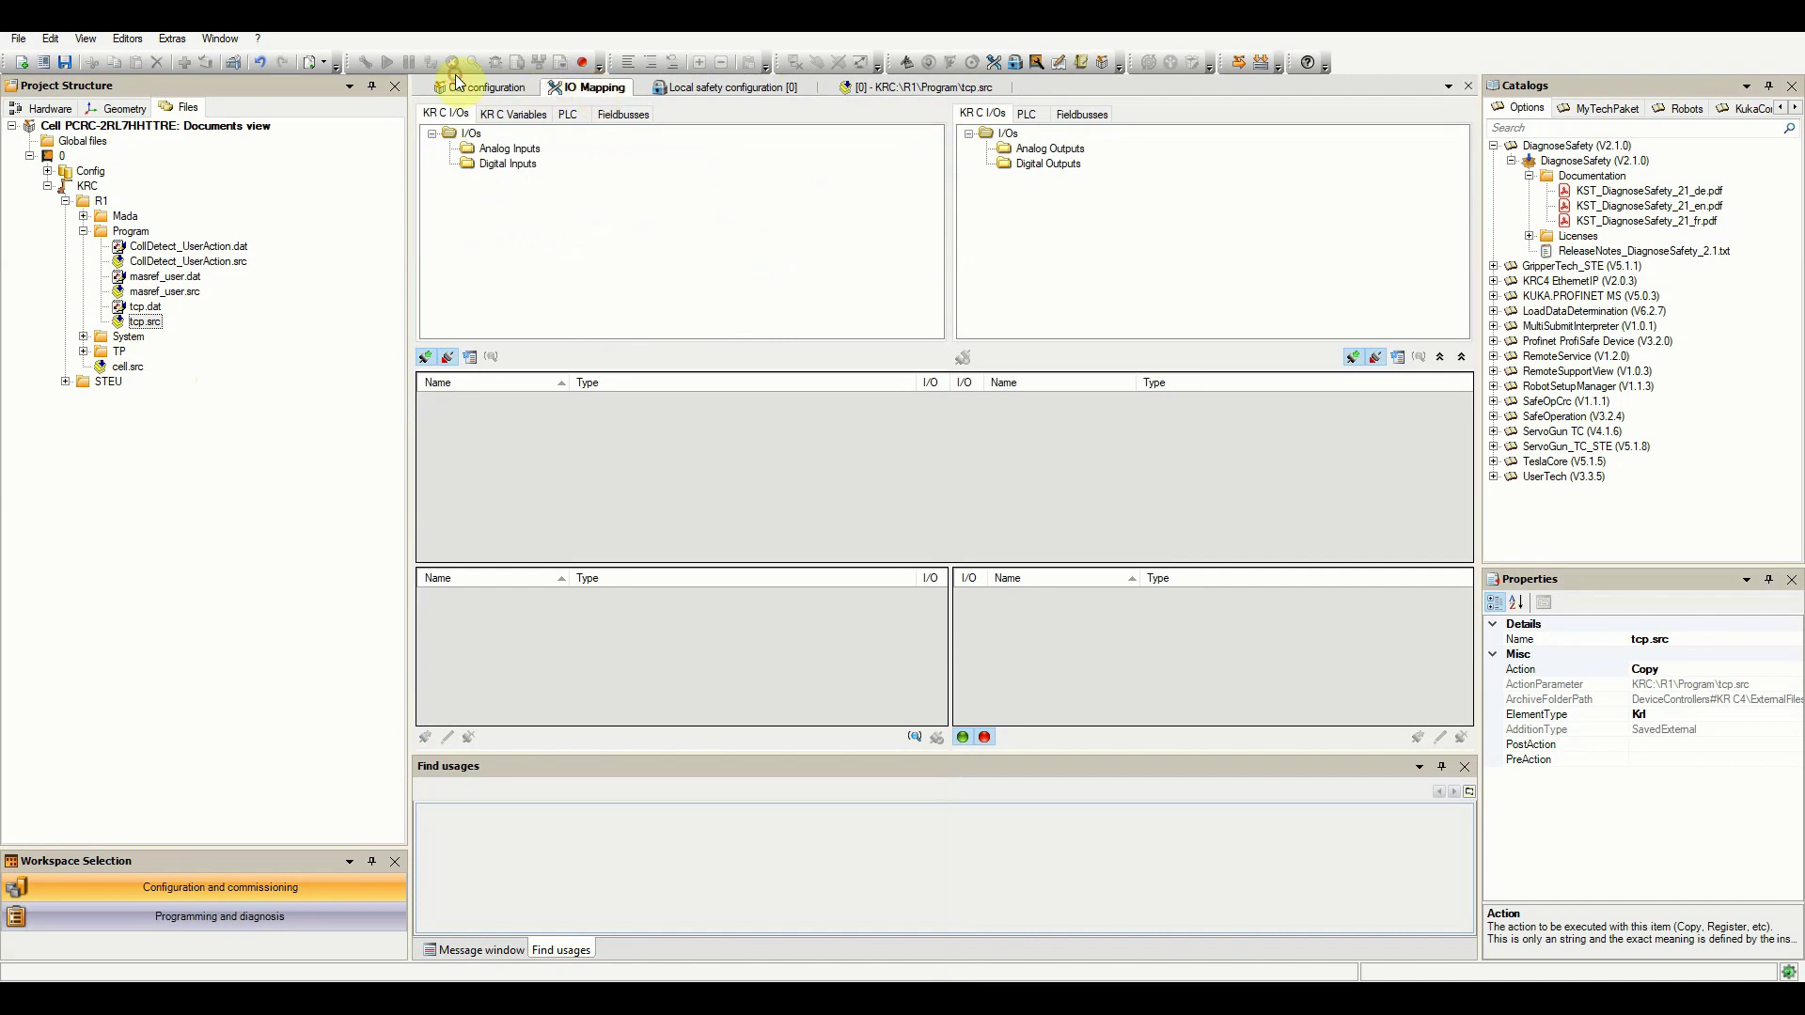
{"action": "left_click", "coordinate": [476, 85]}
{"action": "left_click", "coordinate": [912, 89]}
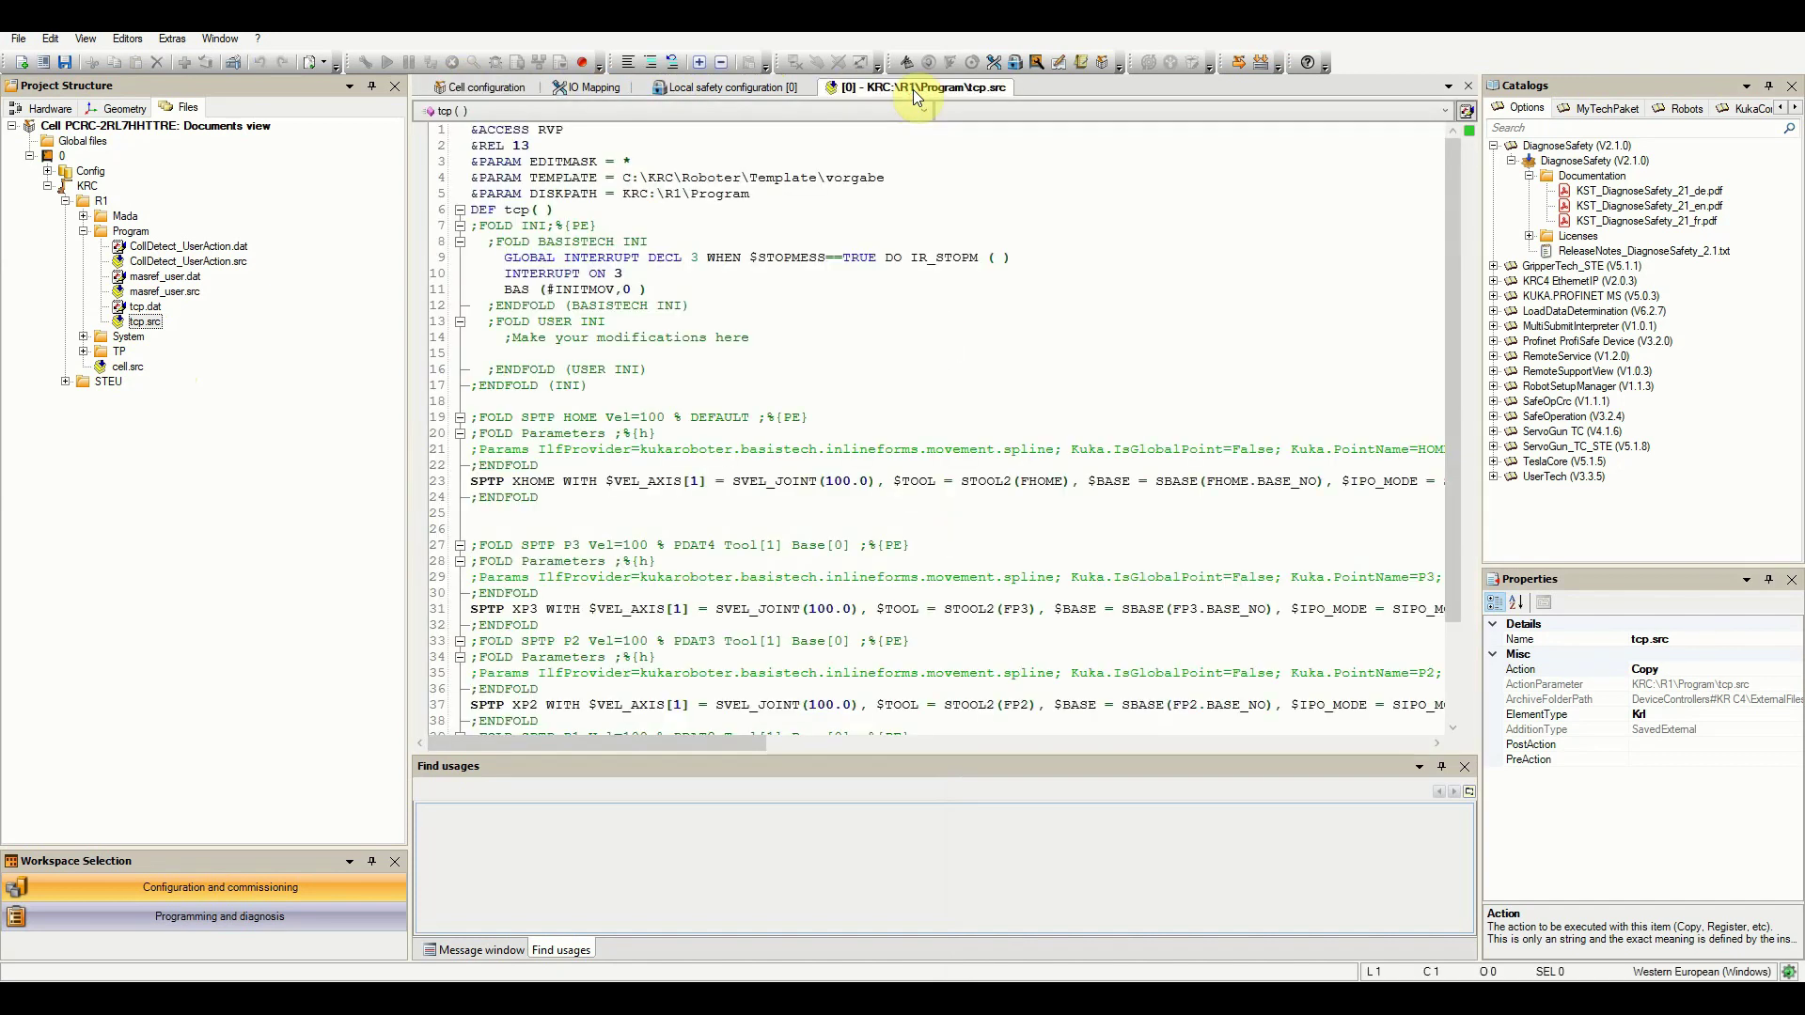
- Close the Cell configuration tab and return to the tcp.src code
{"action": "right_click", "coordinate": [472, 85]}
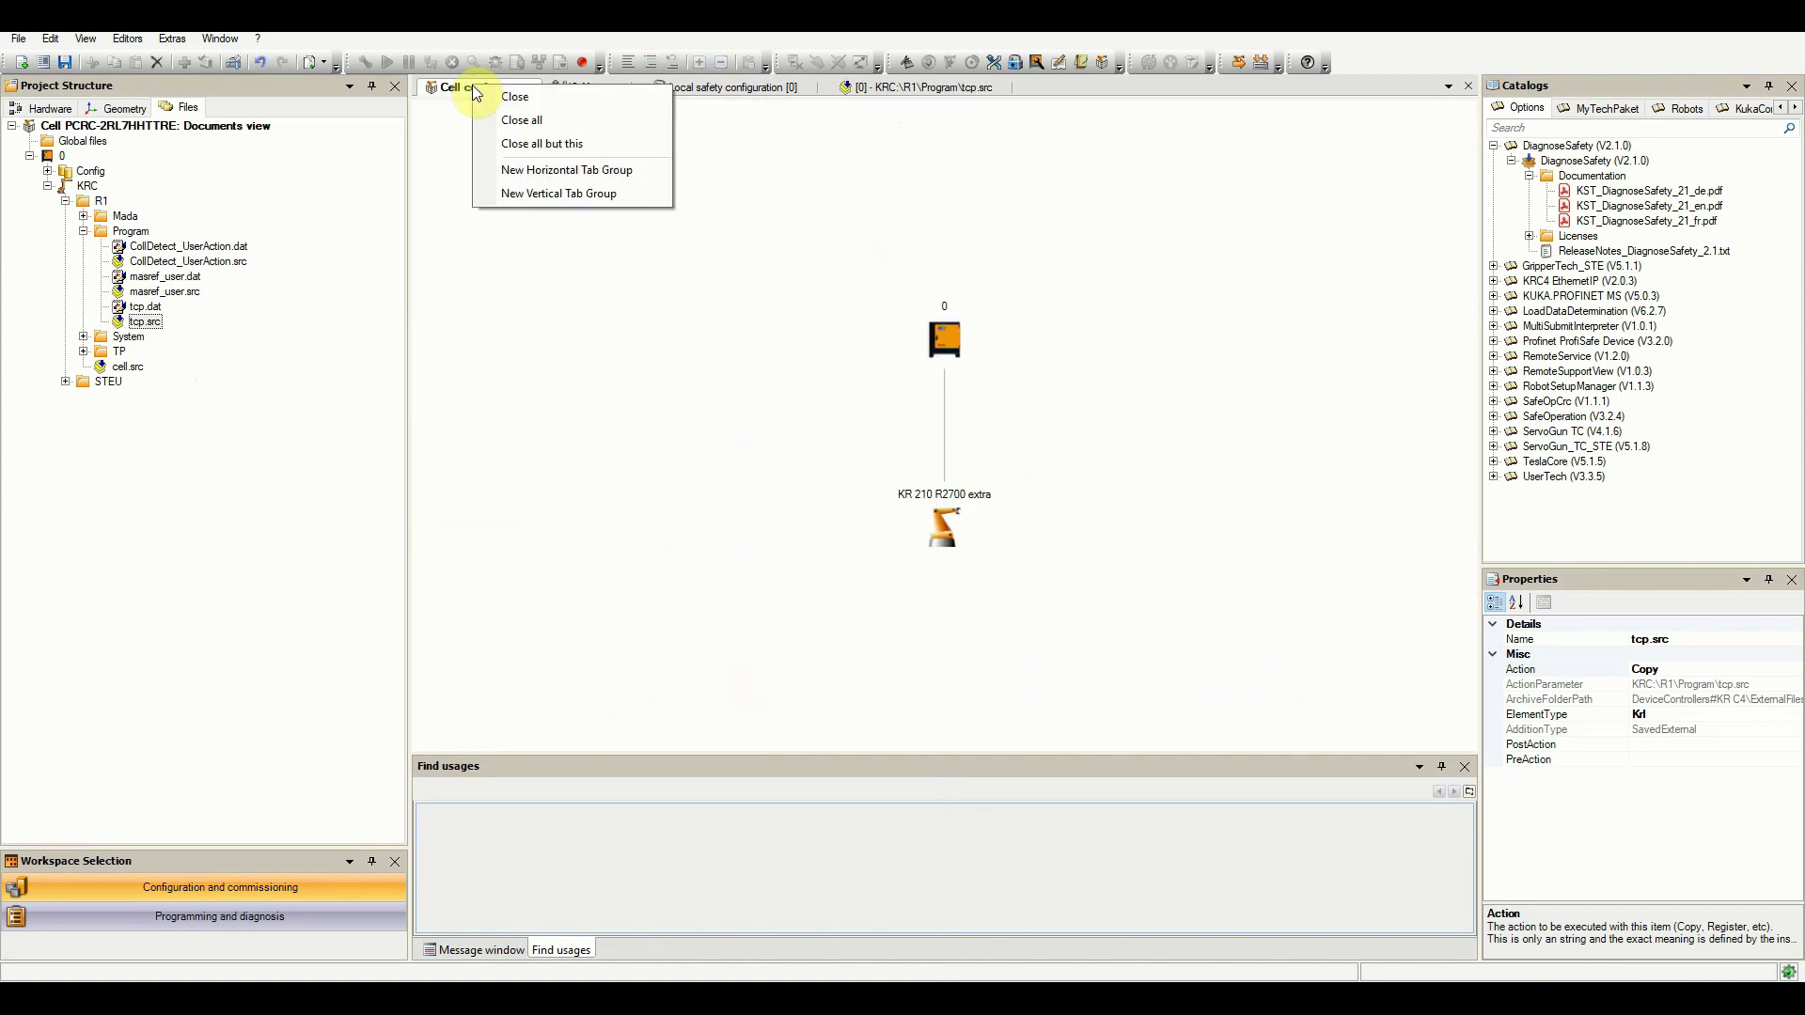
{"action": "left_click", "coordinate": [522, 97]}
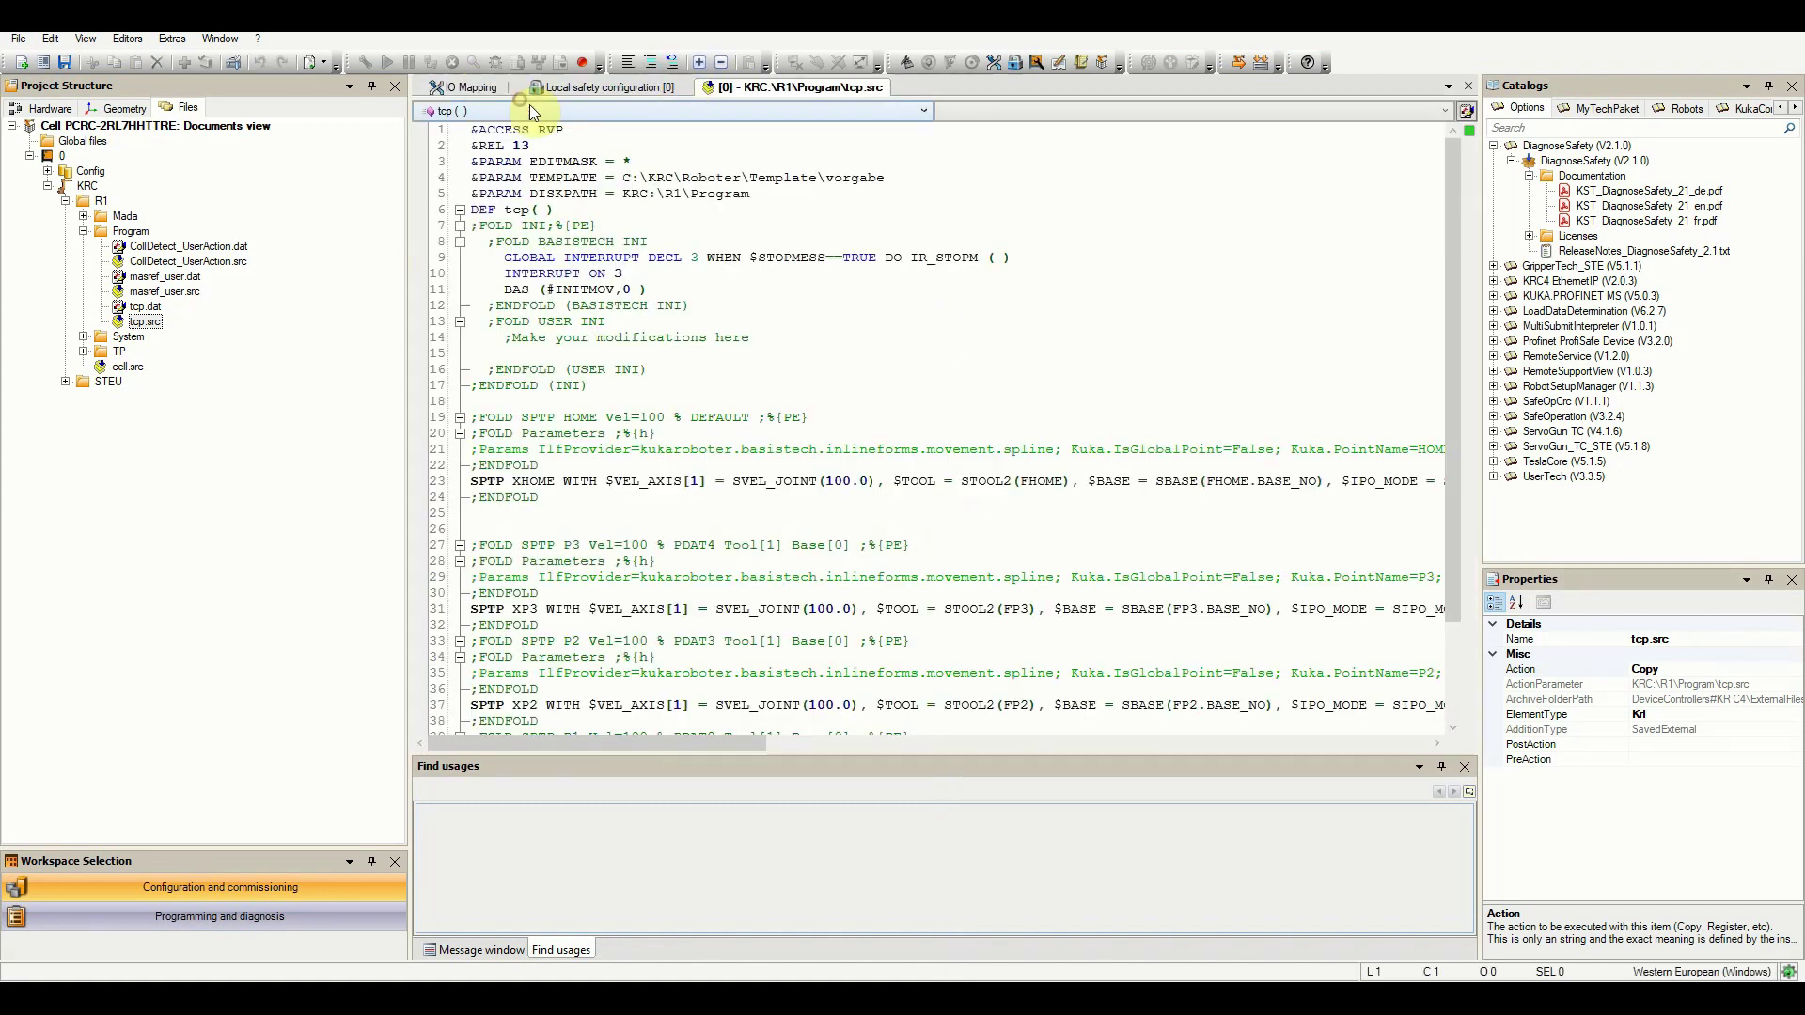
{"action": "left_click", "coordinate": [735, 298]}
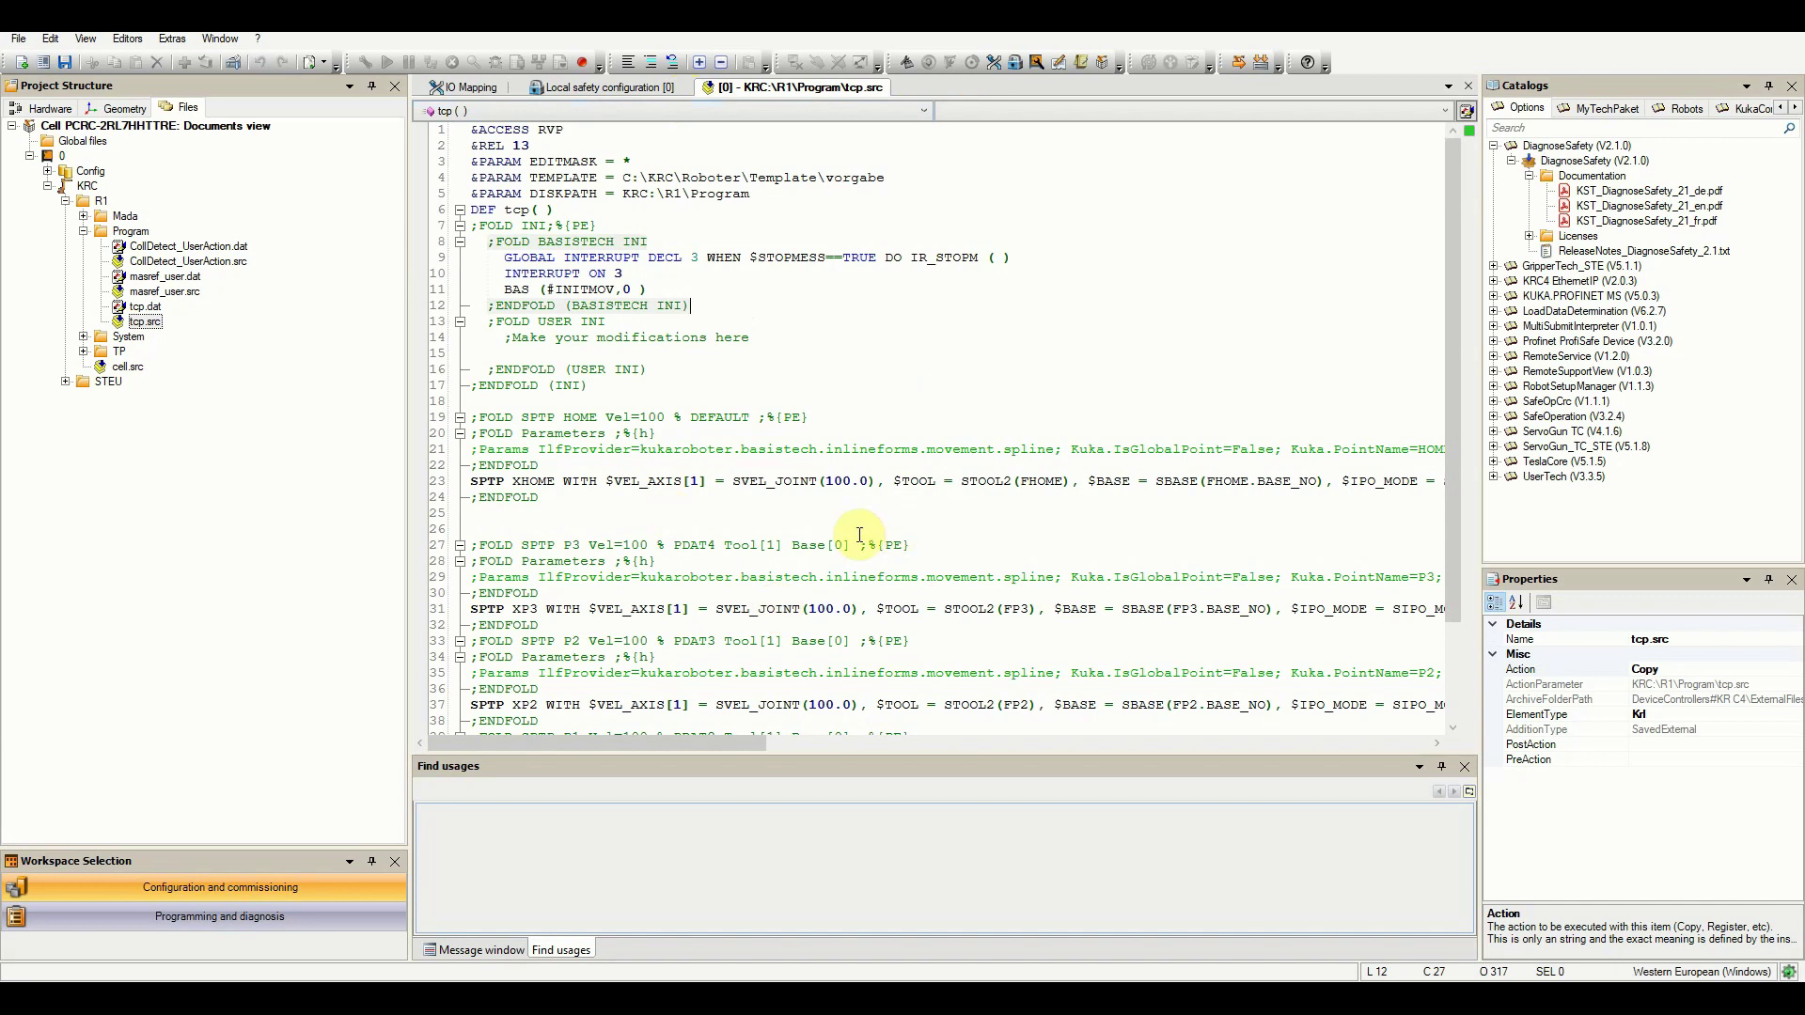
- Delete the L from ;ENDFOLD on line 44 to trigger the missing-ENDFOLD error
{"action": "scroll", "coordinate": [859, 535], "scroll_direction": "down", "scroll_amount": 3}
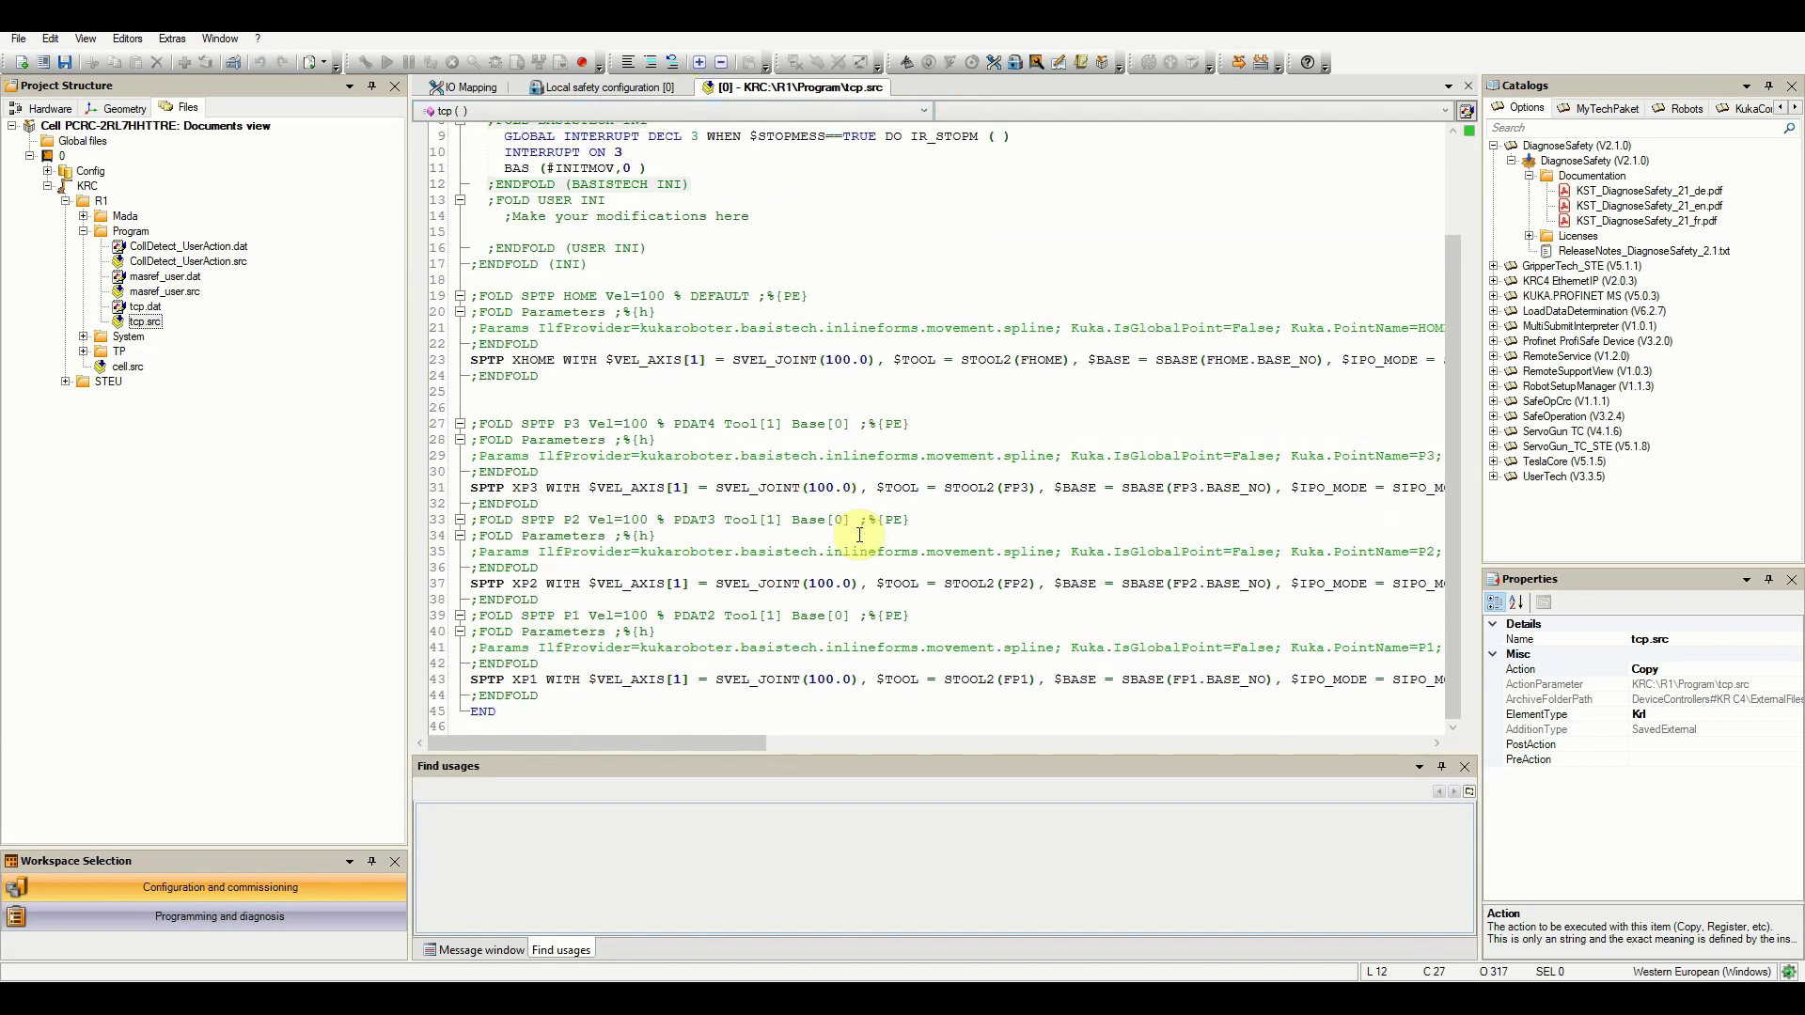
{"action": "left_click", "coordinate": [528, 695]}
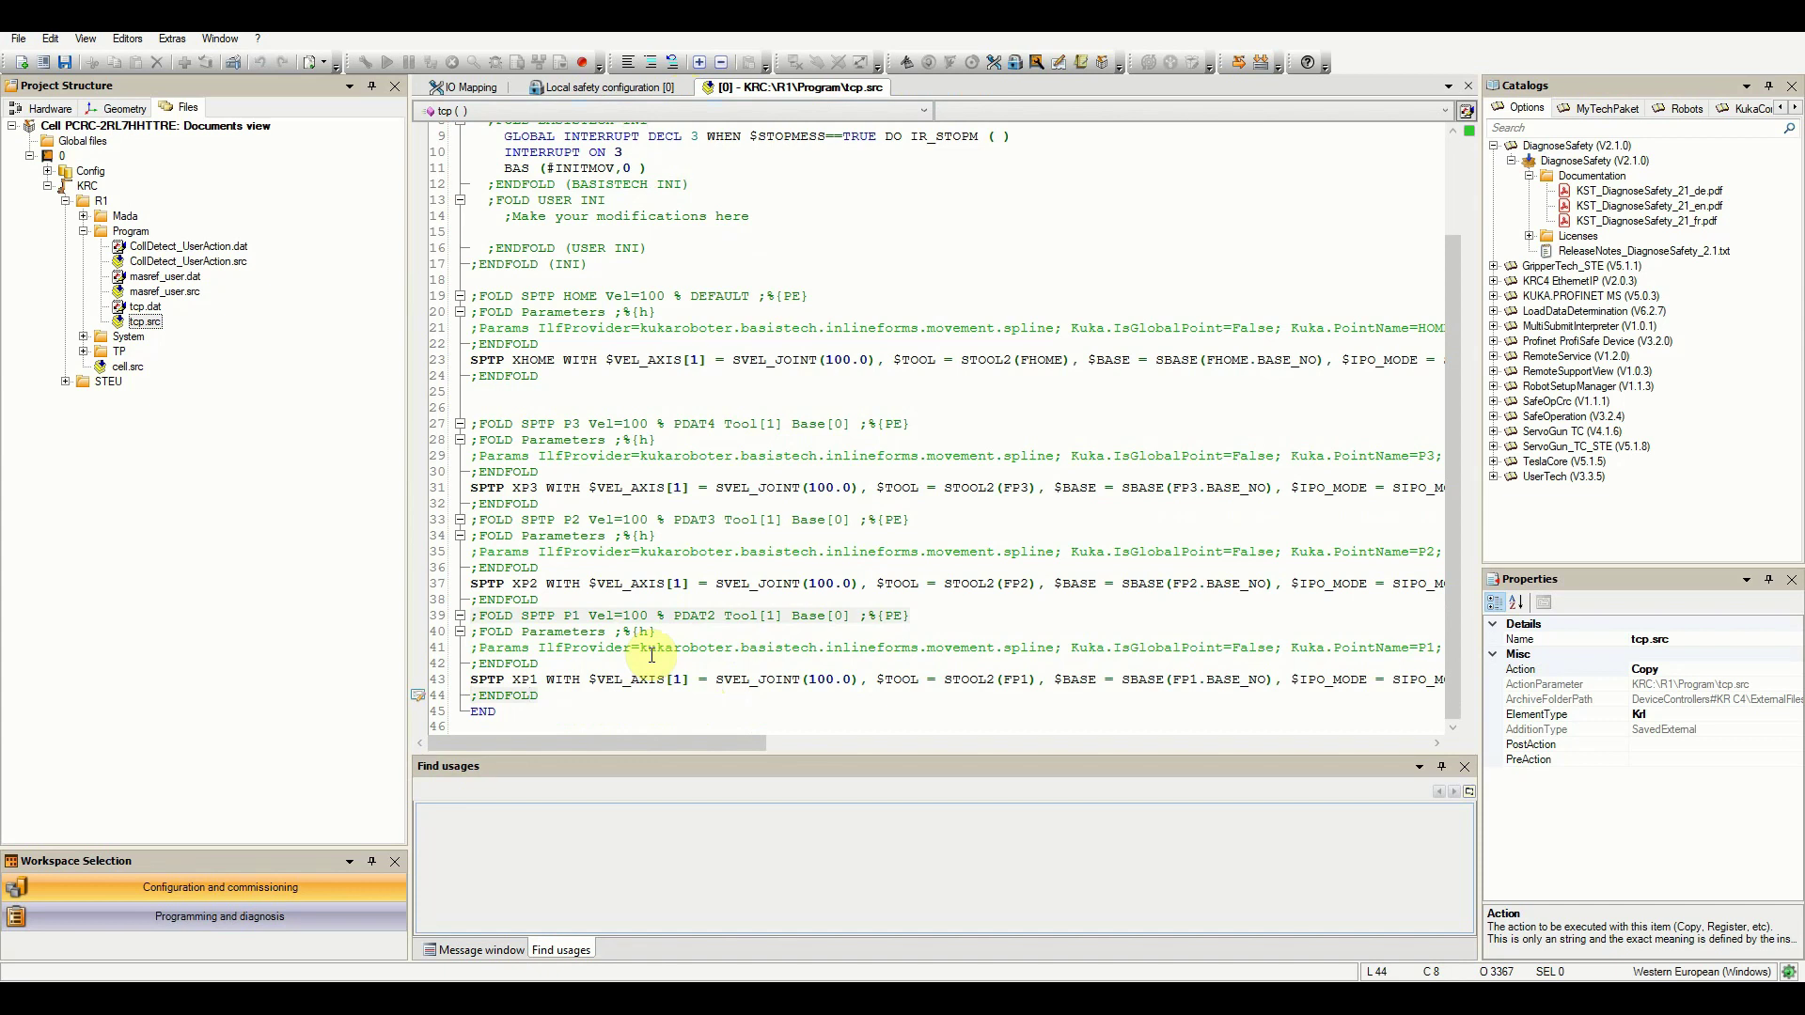
{"action": "key", "text": "BackSpace"}
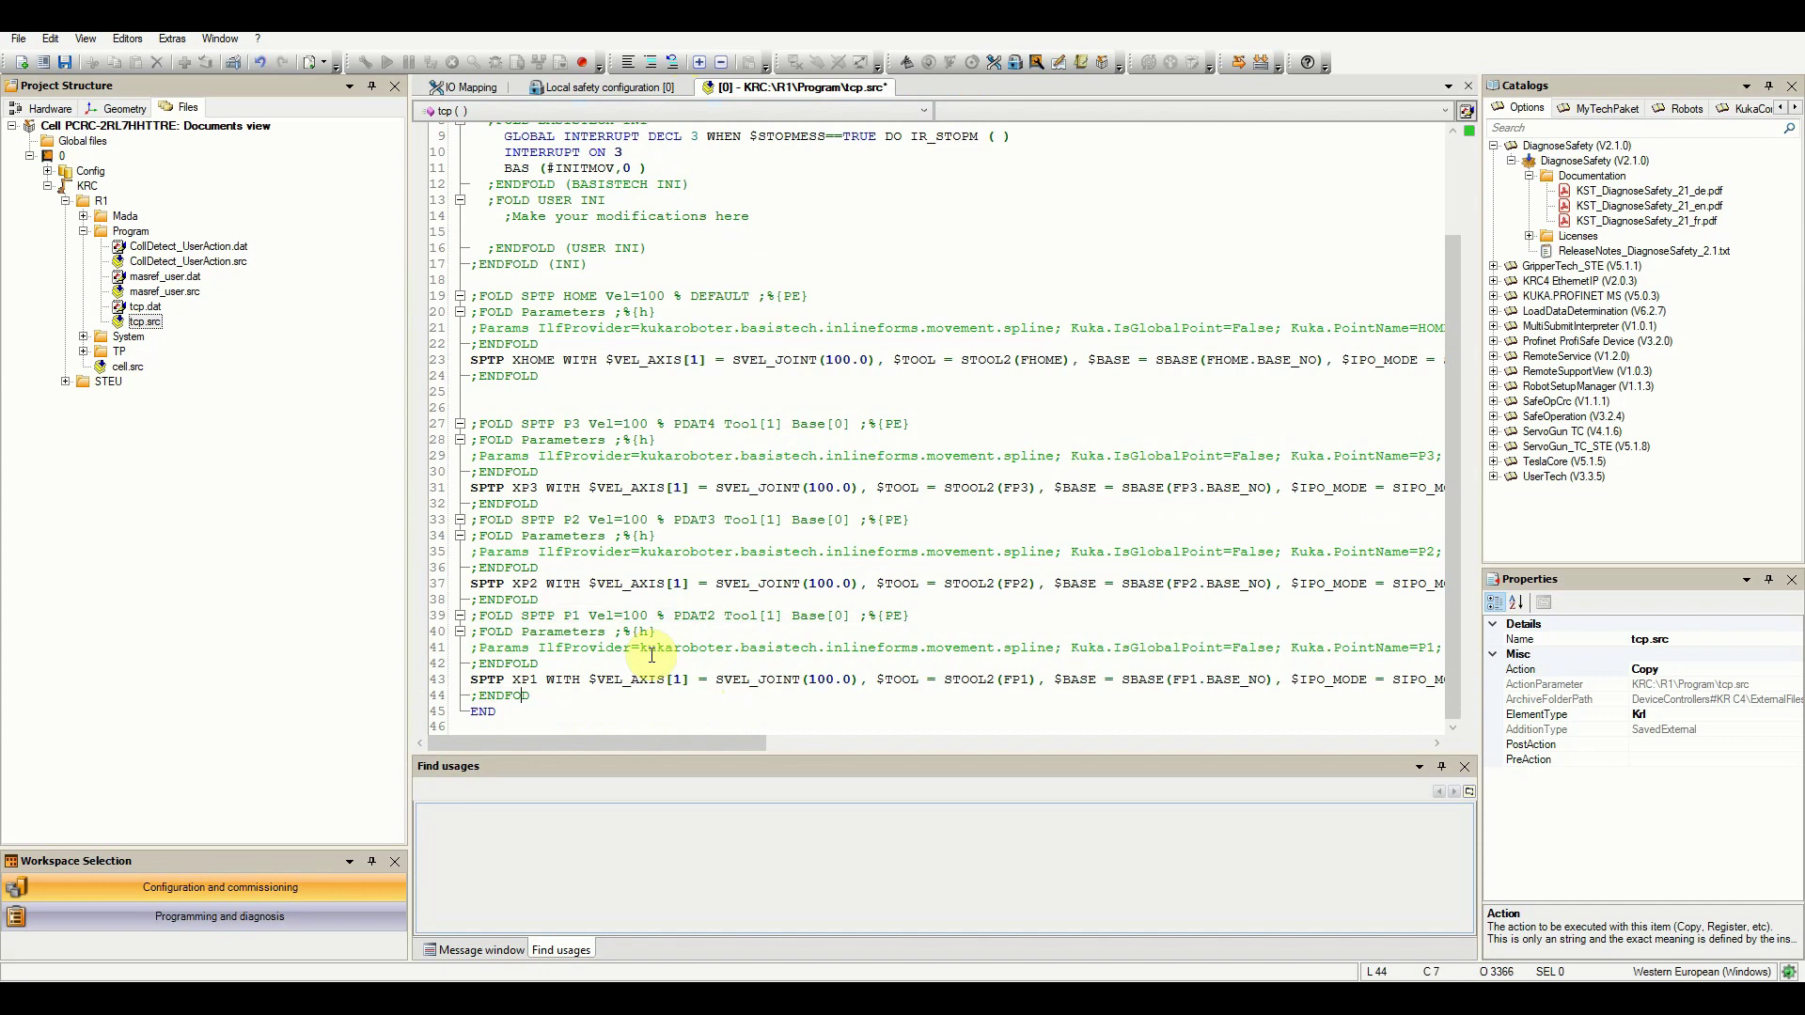
{"action": "left_click", "coordinate": [768, 665]}
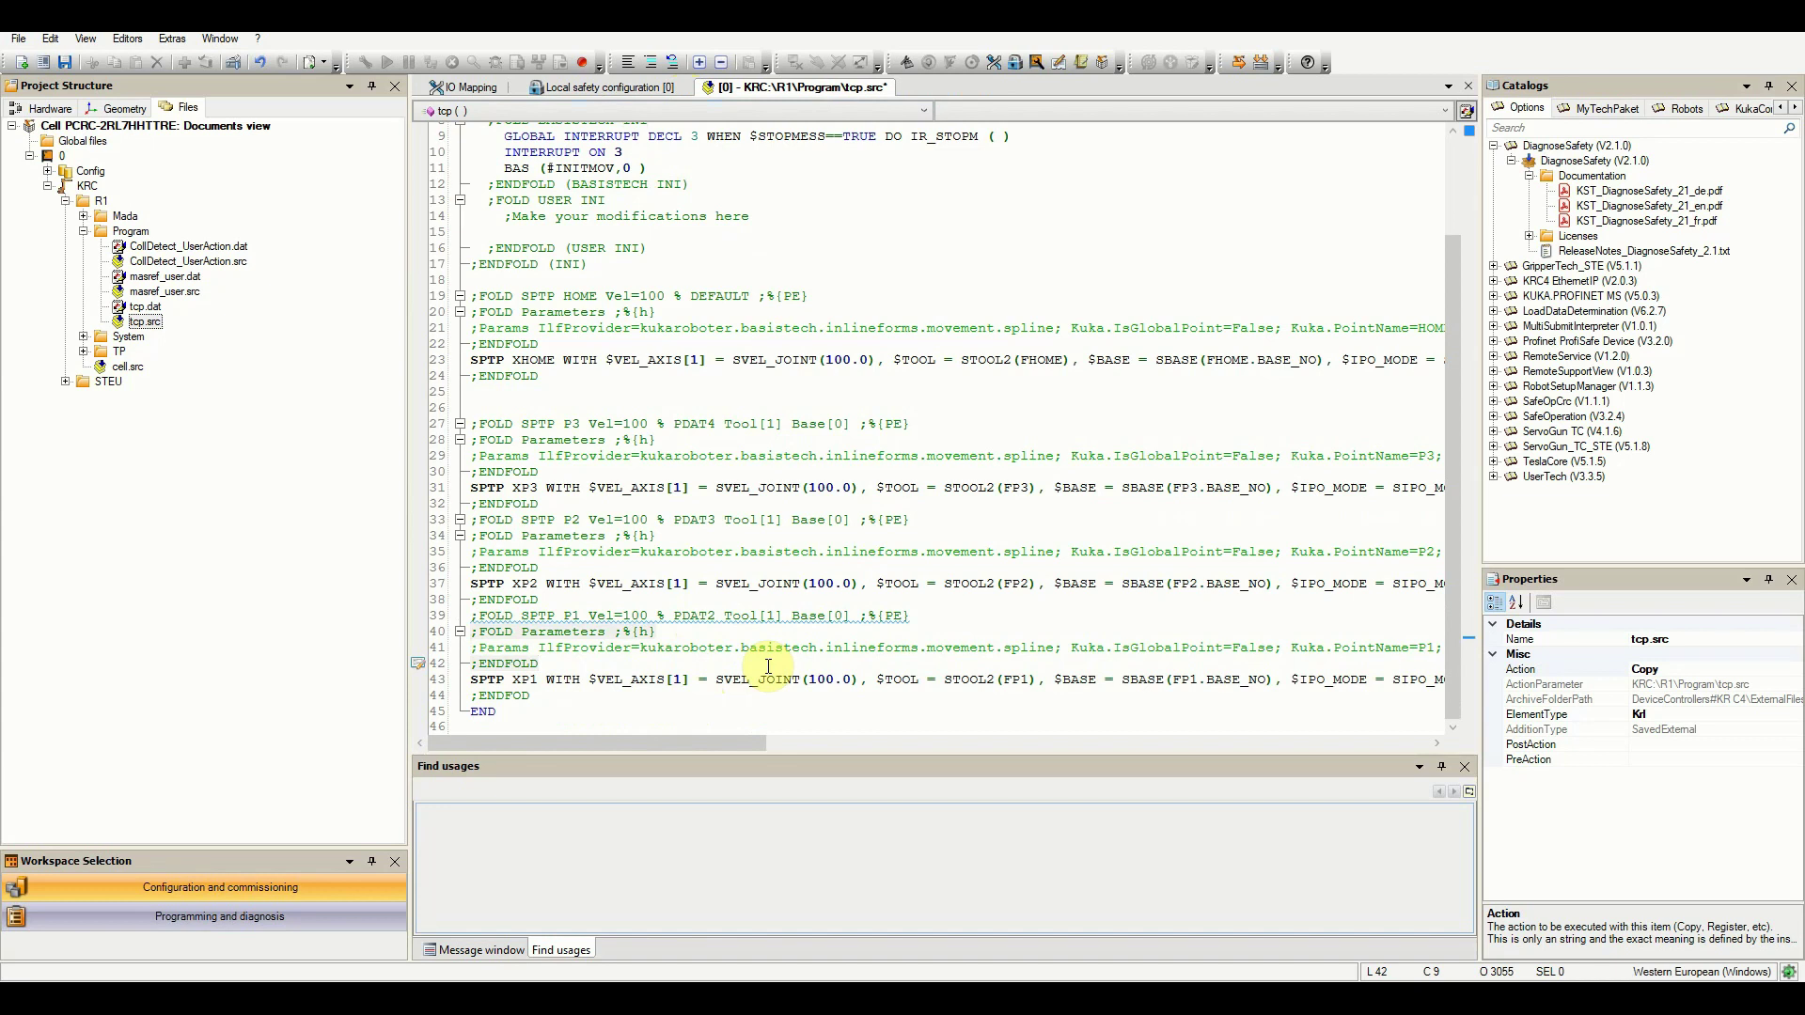
{"action": "mouse_move", "coordinate": [854, 623]}
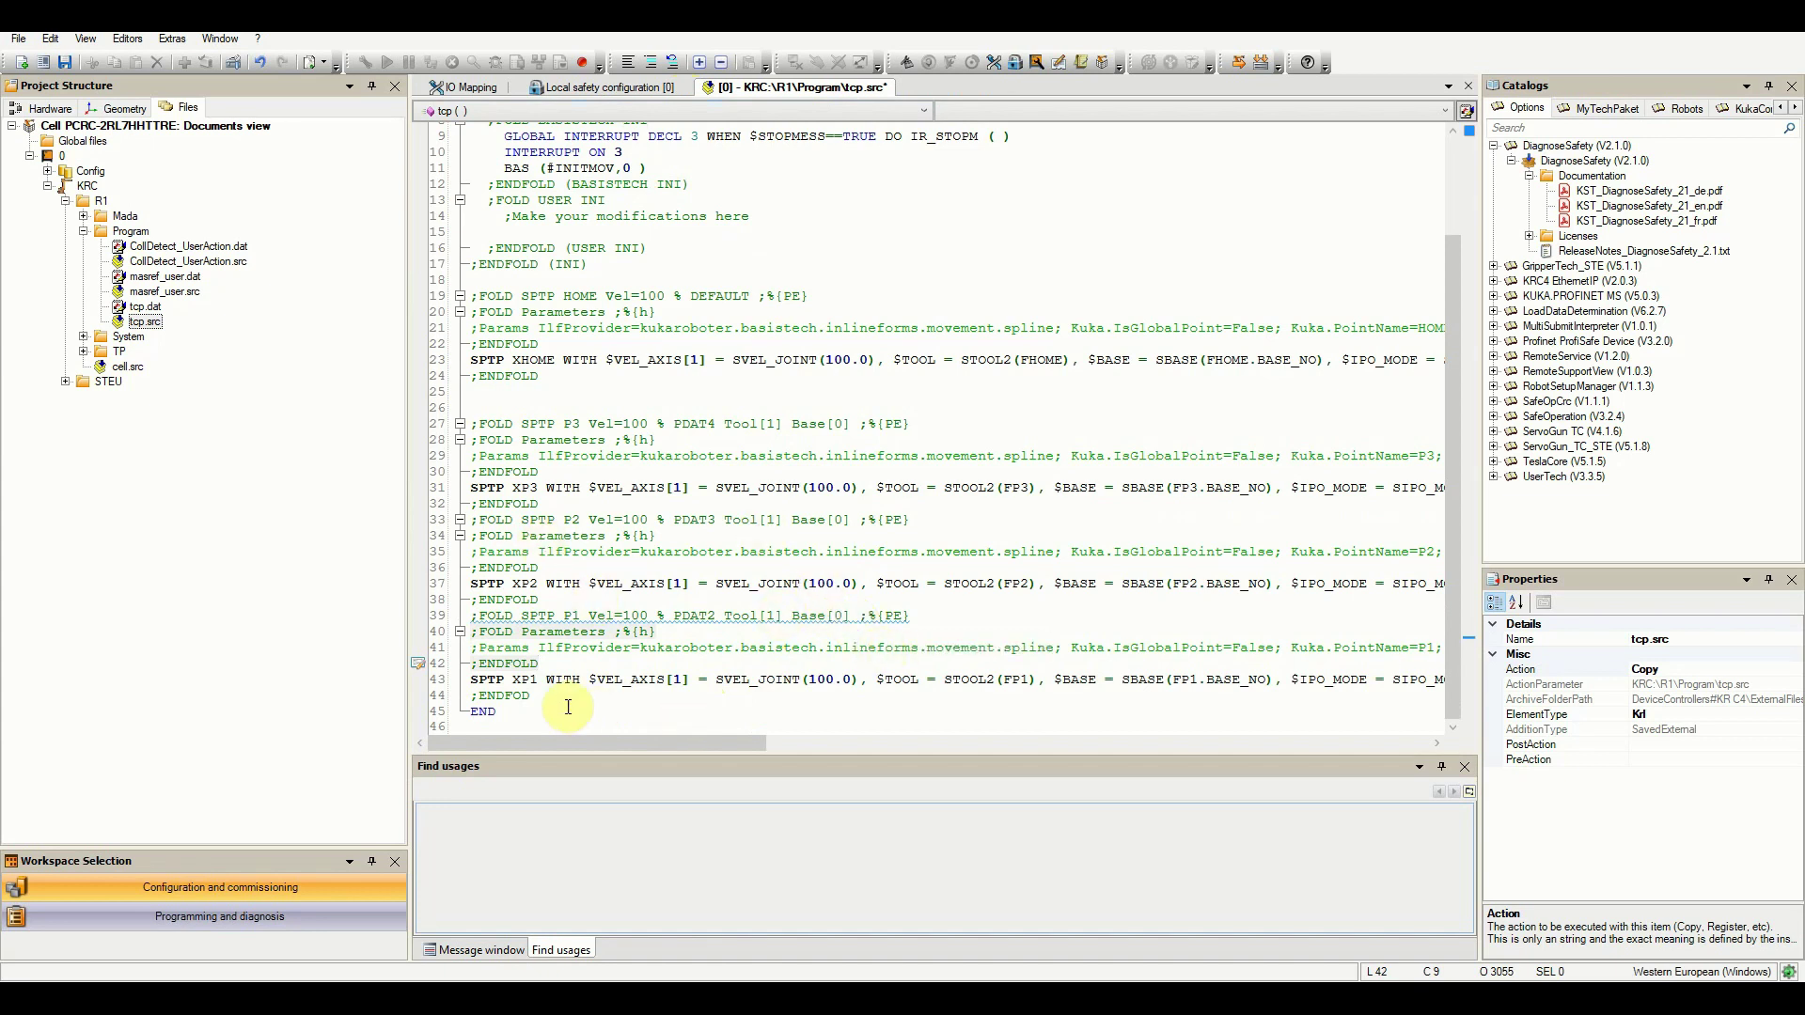
- Retype the L to restore ;ENDFOLD on line 44 and confirm the error clears
{"action": "left_click", "coordinate": [522, 697]}
{"action": "type", "text": "L"}
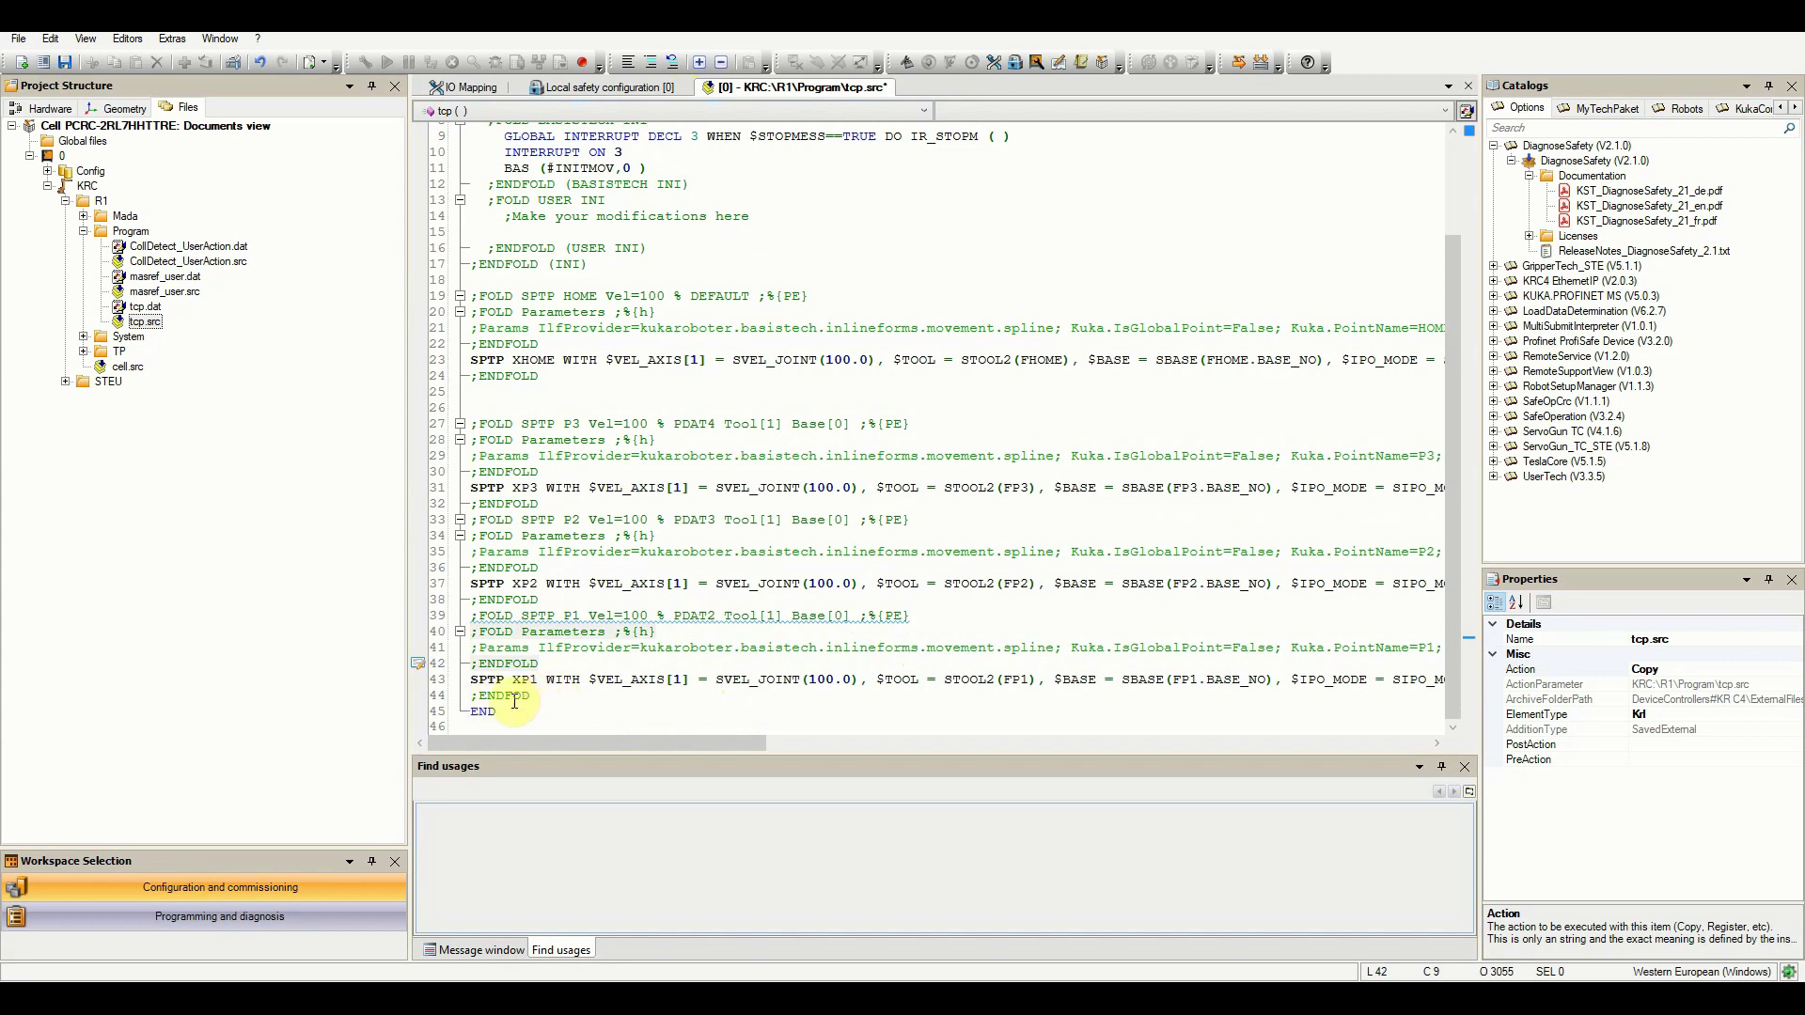
{"action": "left_click", "coordinate": [527, 696]}
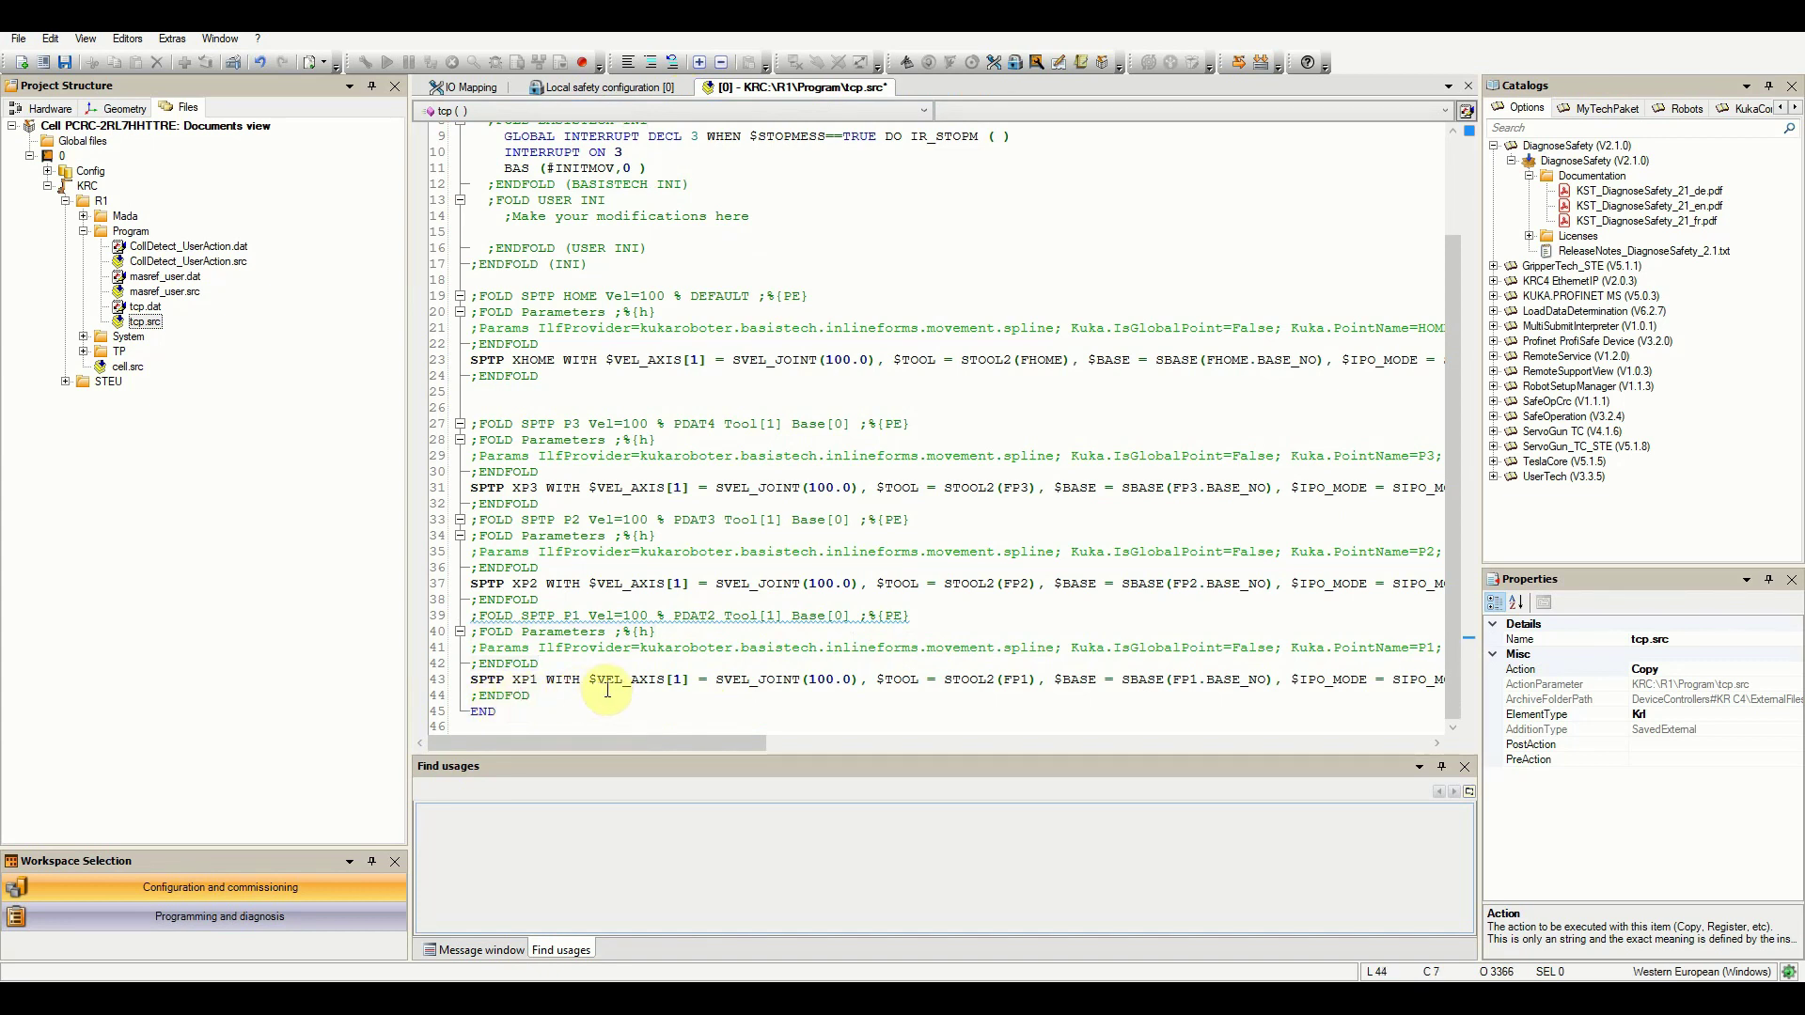
{"action": "type", "text": "L"}
{"action": "left_click", "coordinate": [965, 585]}
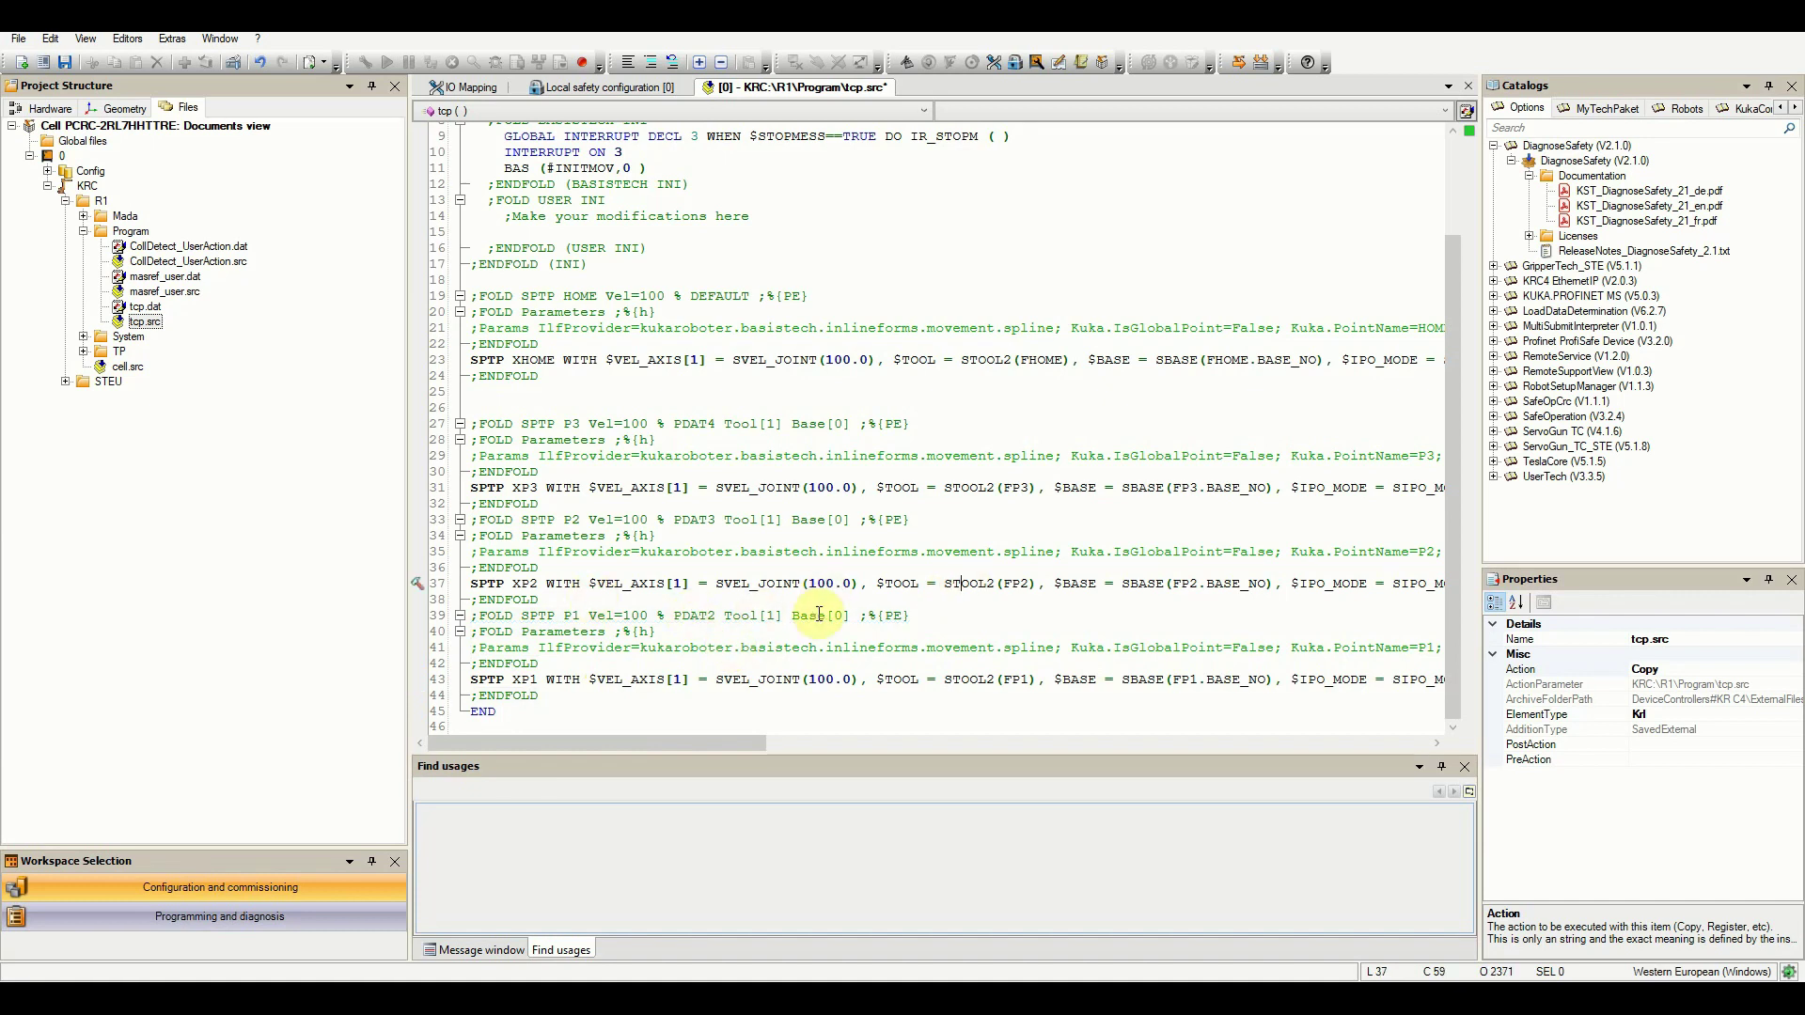
{"action": "scroll", "coordinate": [819, 613], "scroll_direction": "up", "scroll_amount": 3}
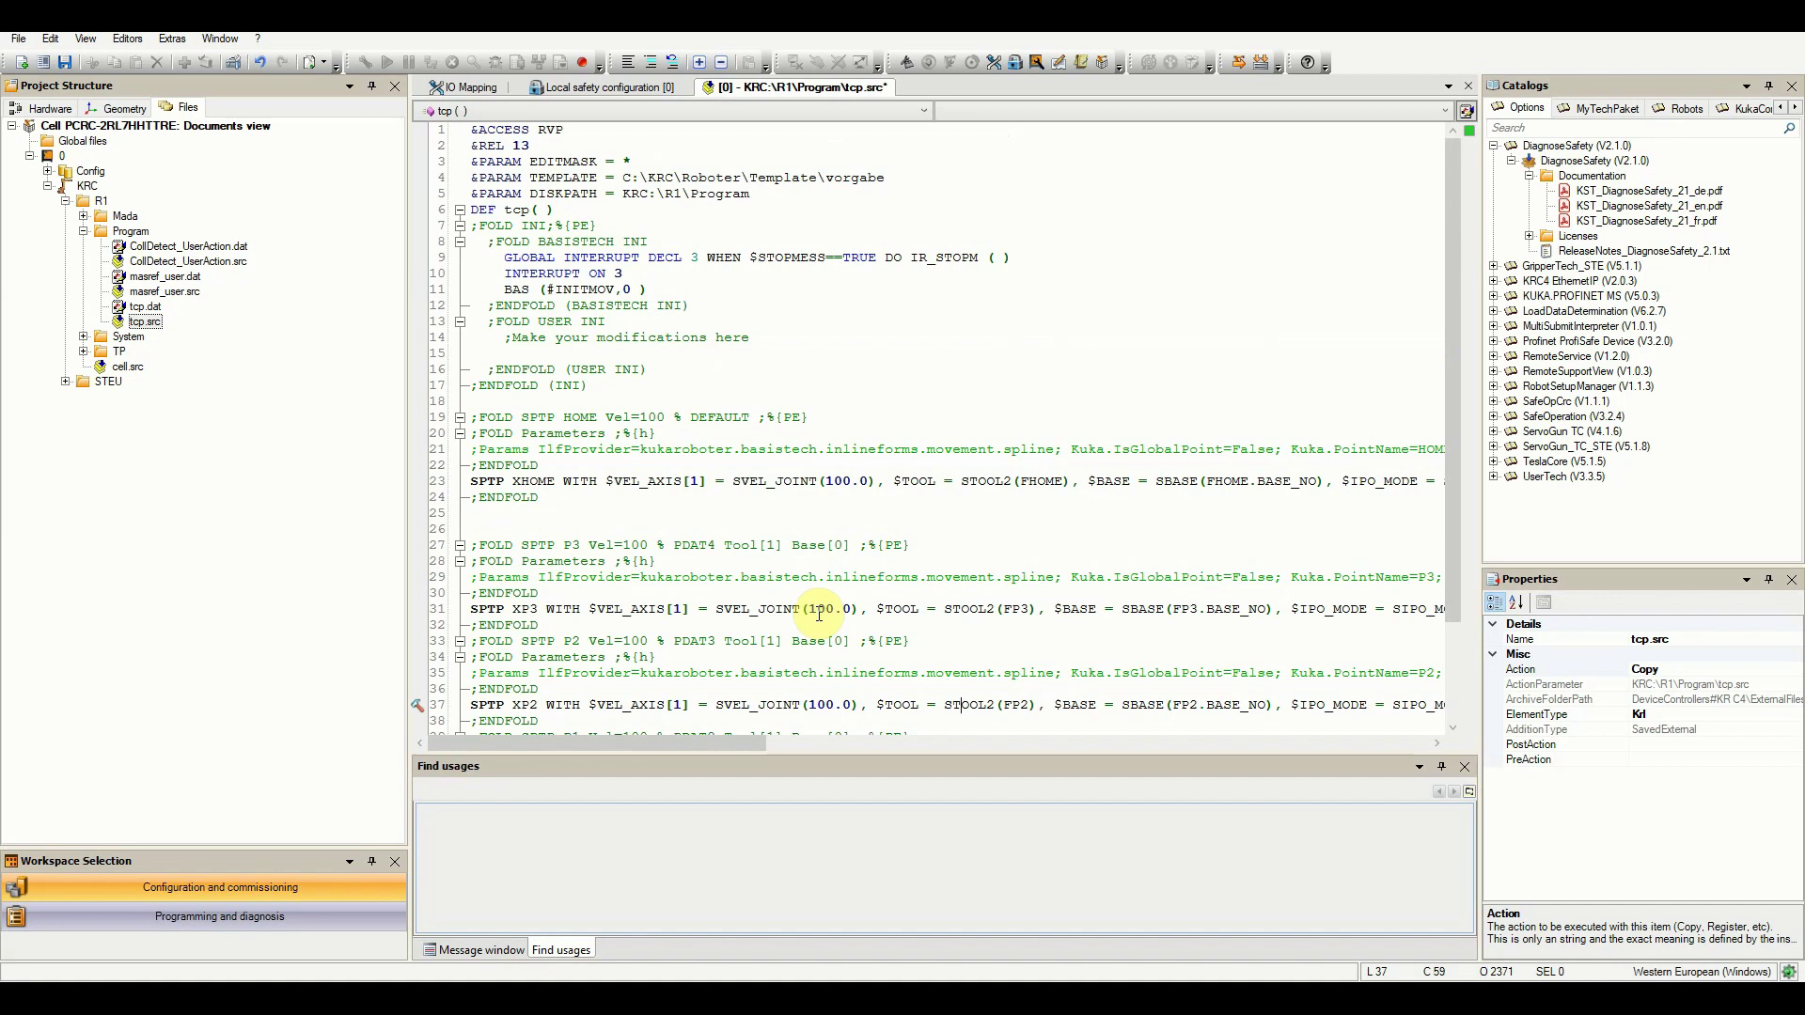
{"action": "scroll", "coordinate": [819, 613], "scroll_direction": "down", "scroll_amount": 3}
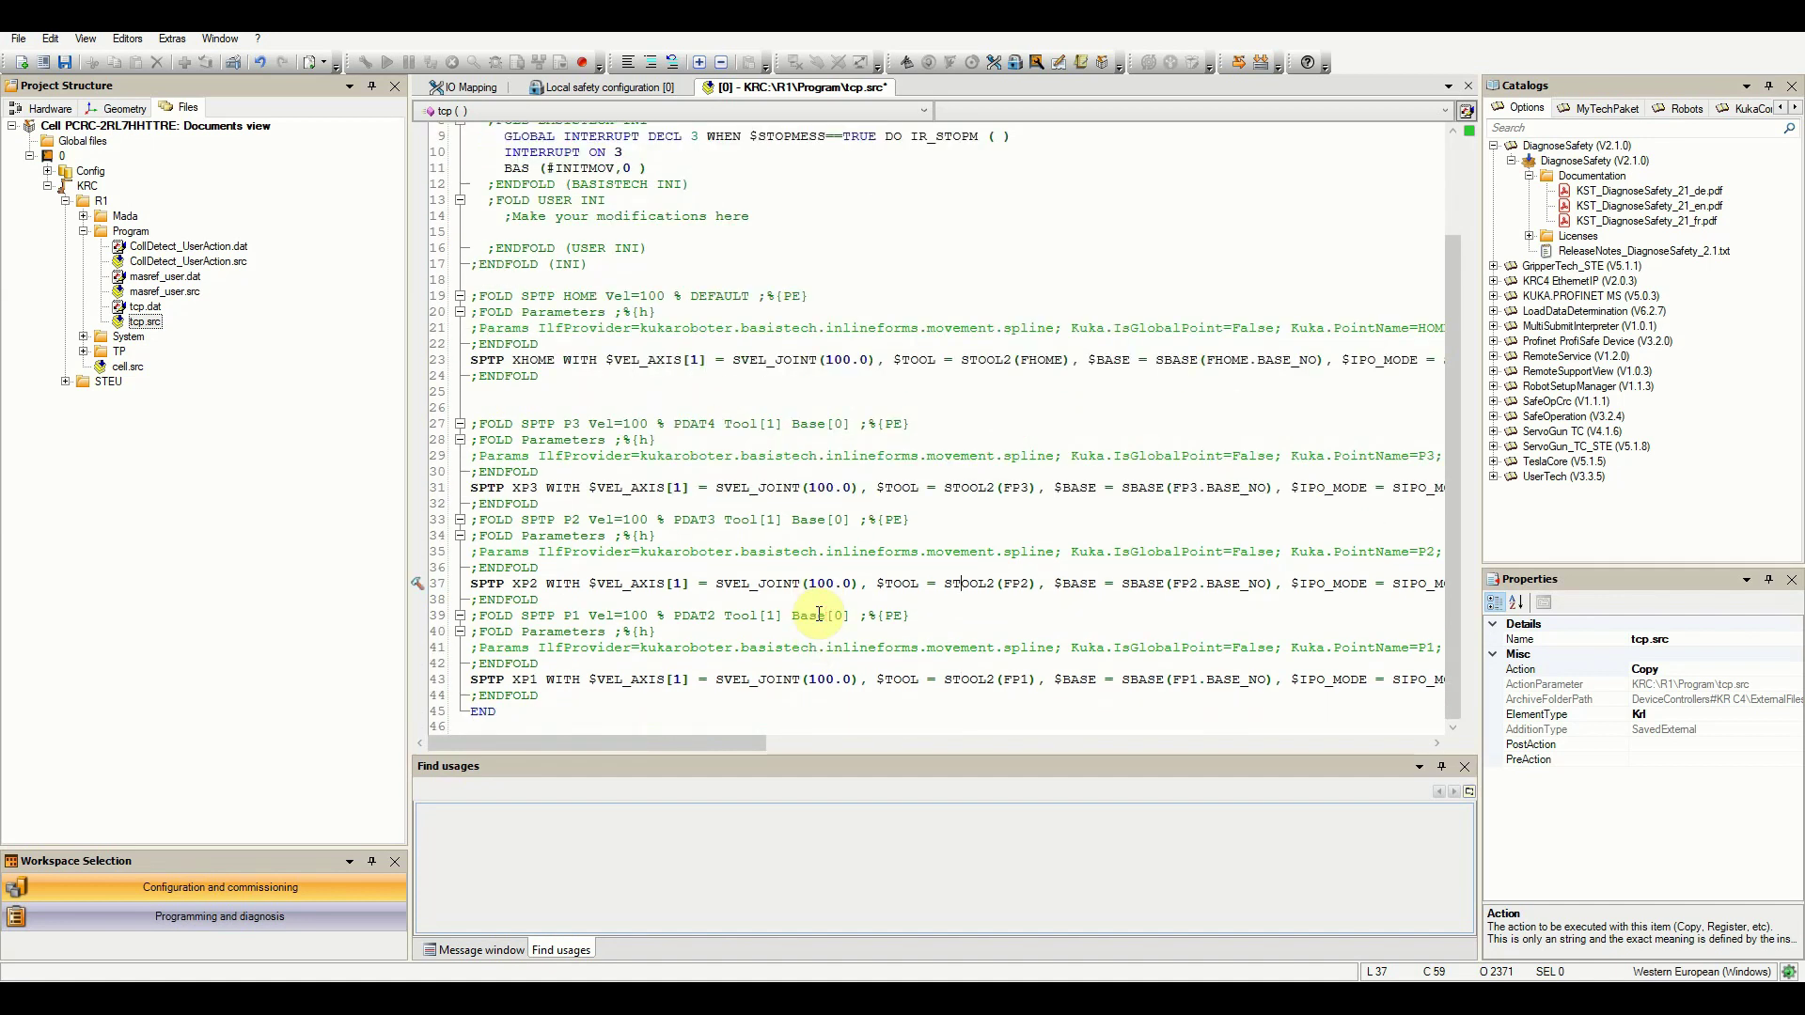
- Review the safety configuration's A1–A6 axis limits, machine data, communication parameters and hardware options
{"action": "left_click", "coordinate": [628, 89]}
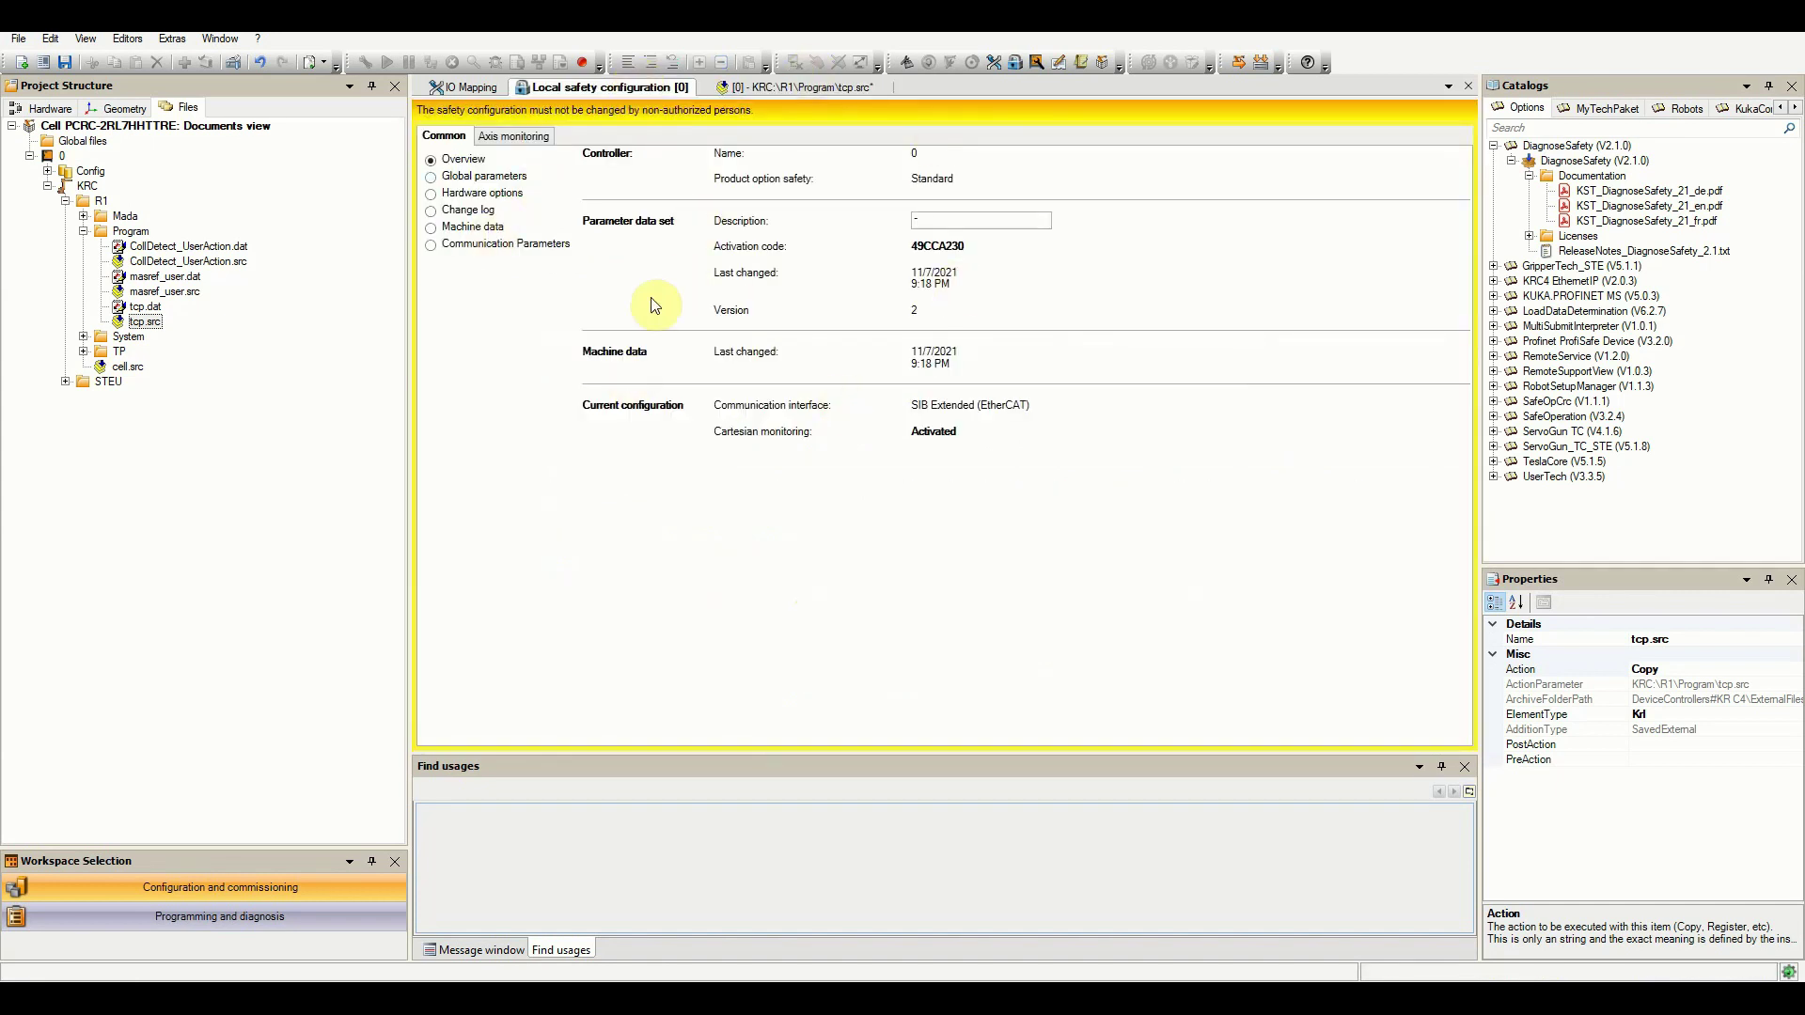
{"action": "left_click", "coordinate": [514, 136]}
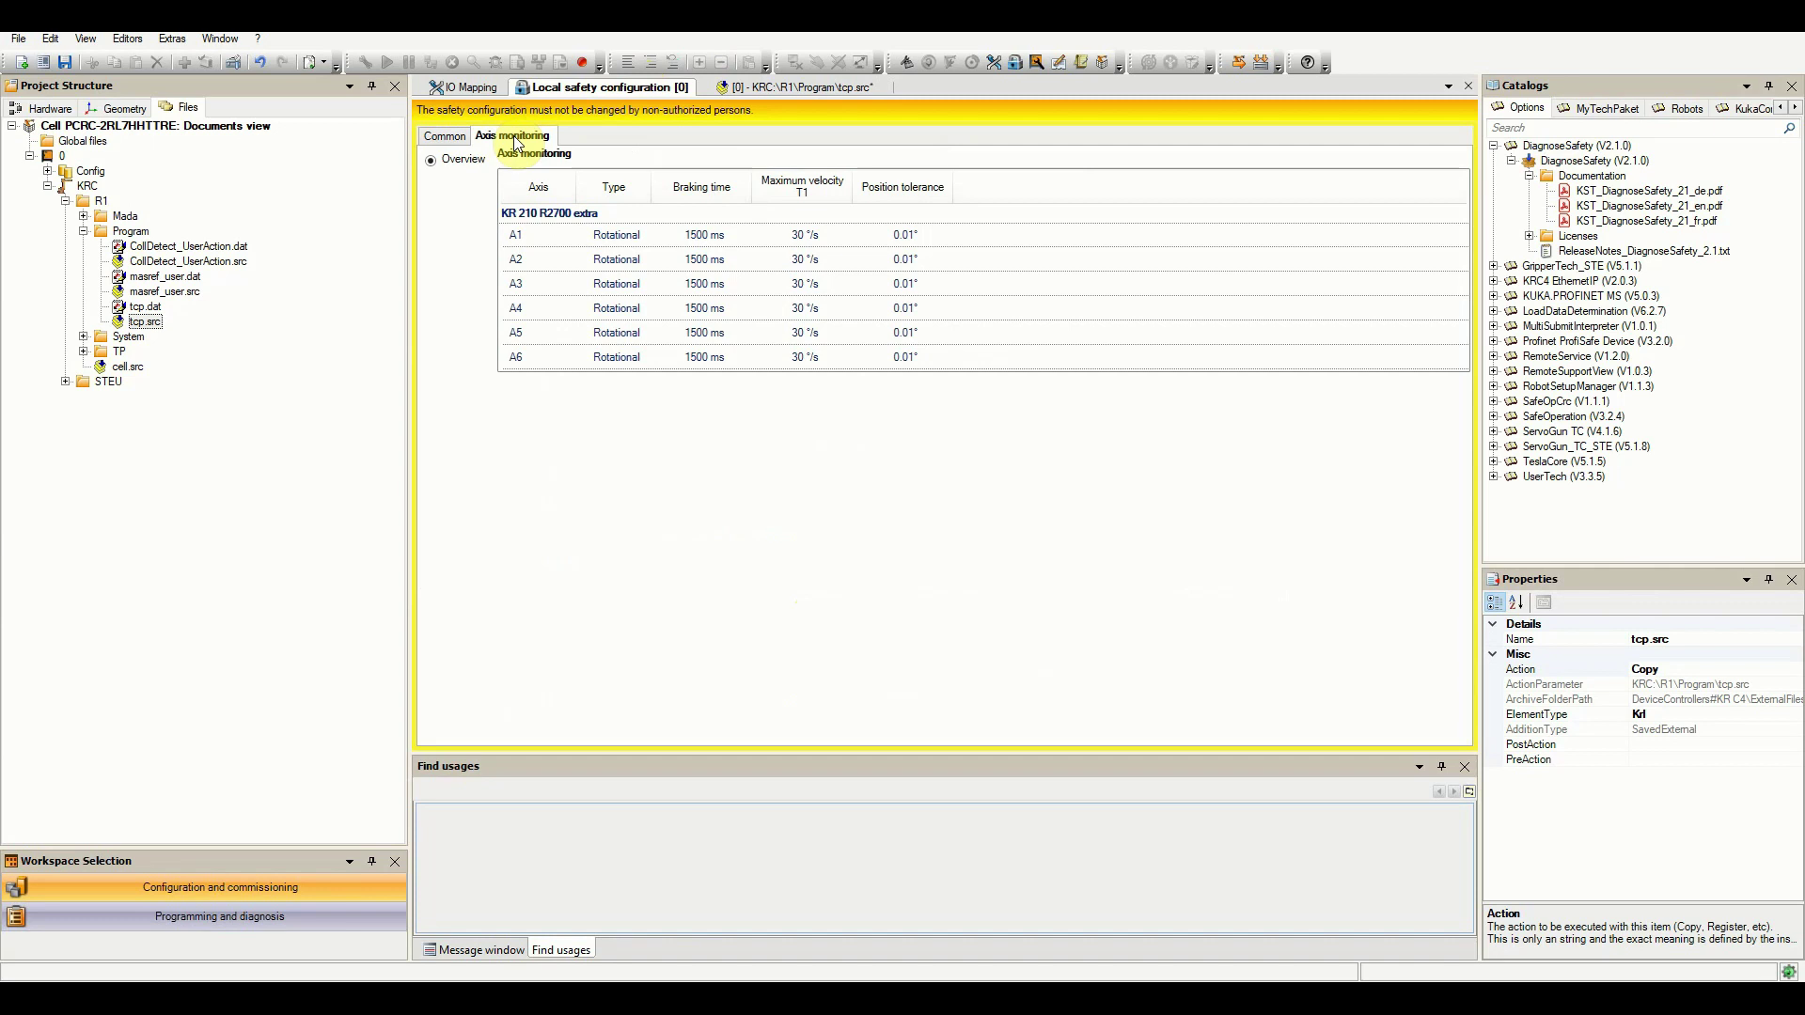
{"action": "left_click", "coordinate": [444, 136]}
{"action": "left_click", "coordinate": [471, 228]}
{"action": "left_click", "coordinate": [488, 247]}
{"action": "left_click", "coordinate": [464, 195]}
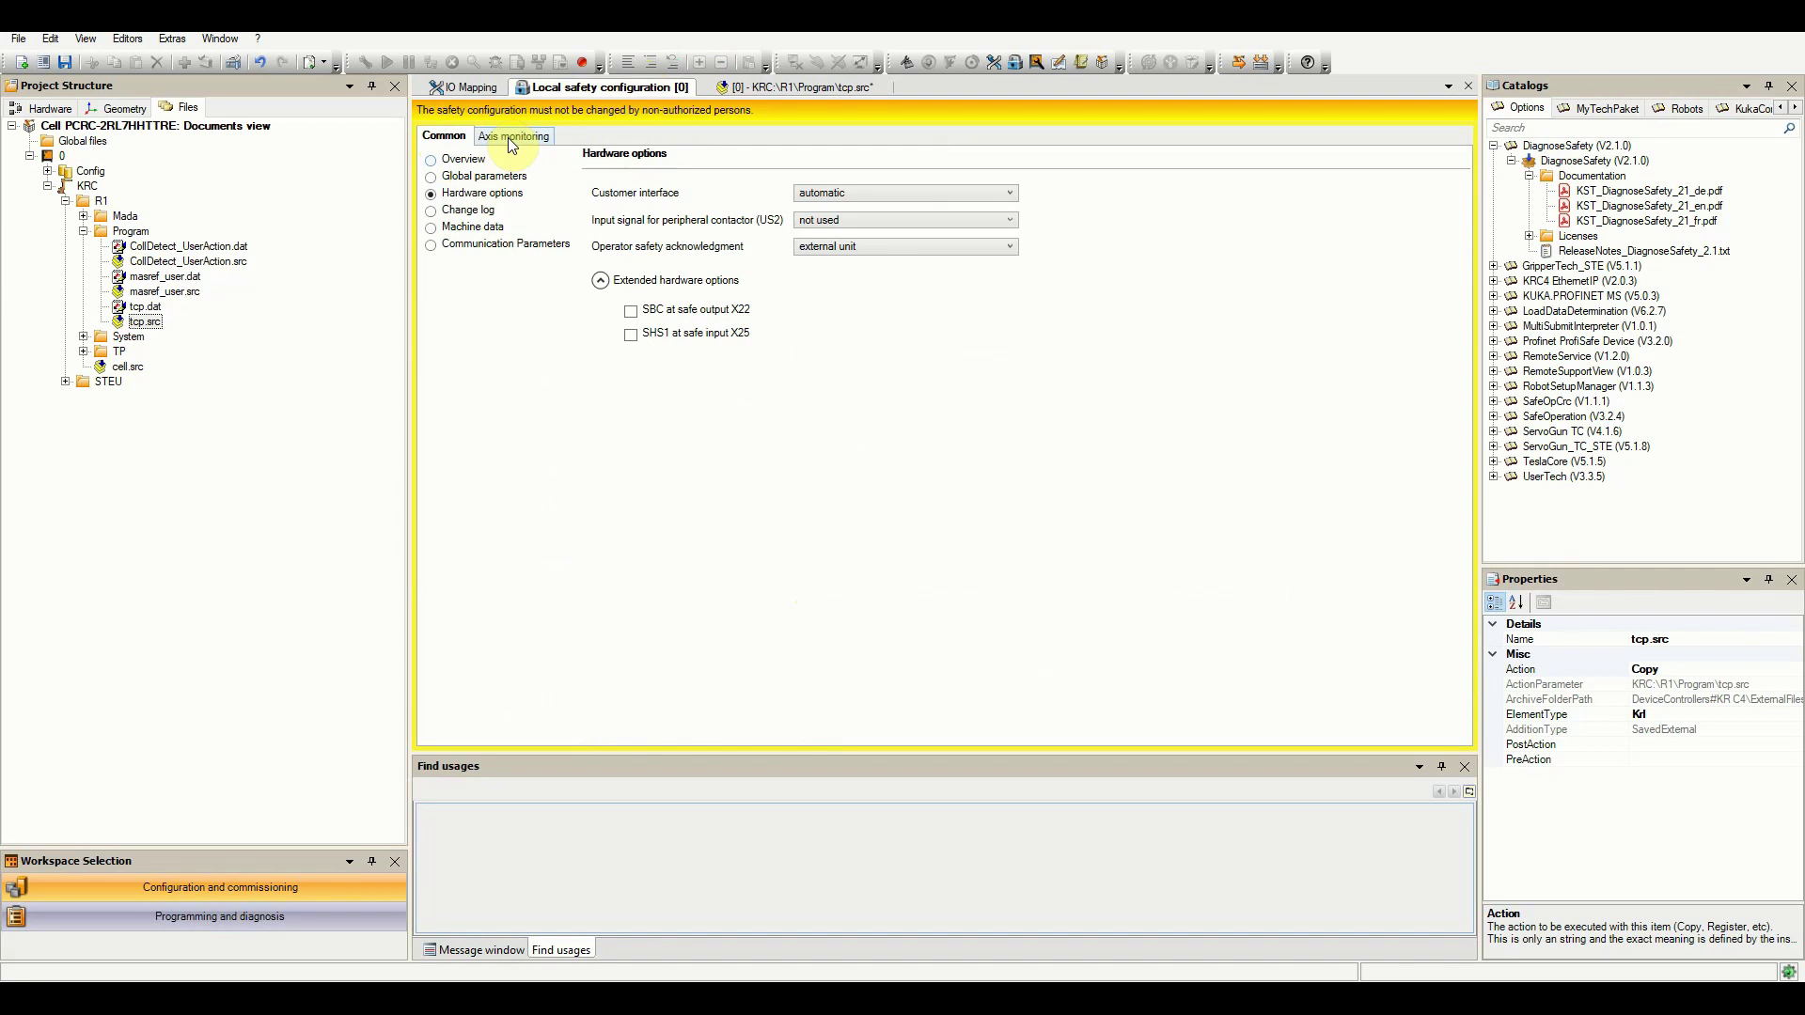
- Open the IO Mapping editor with the Fieldbusses view and list the digital inputs
{"action": "left_click", "coordinate": [995, 62]}
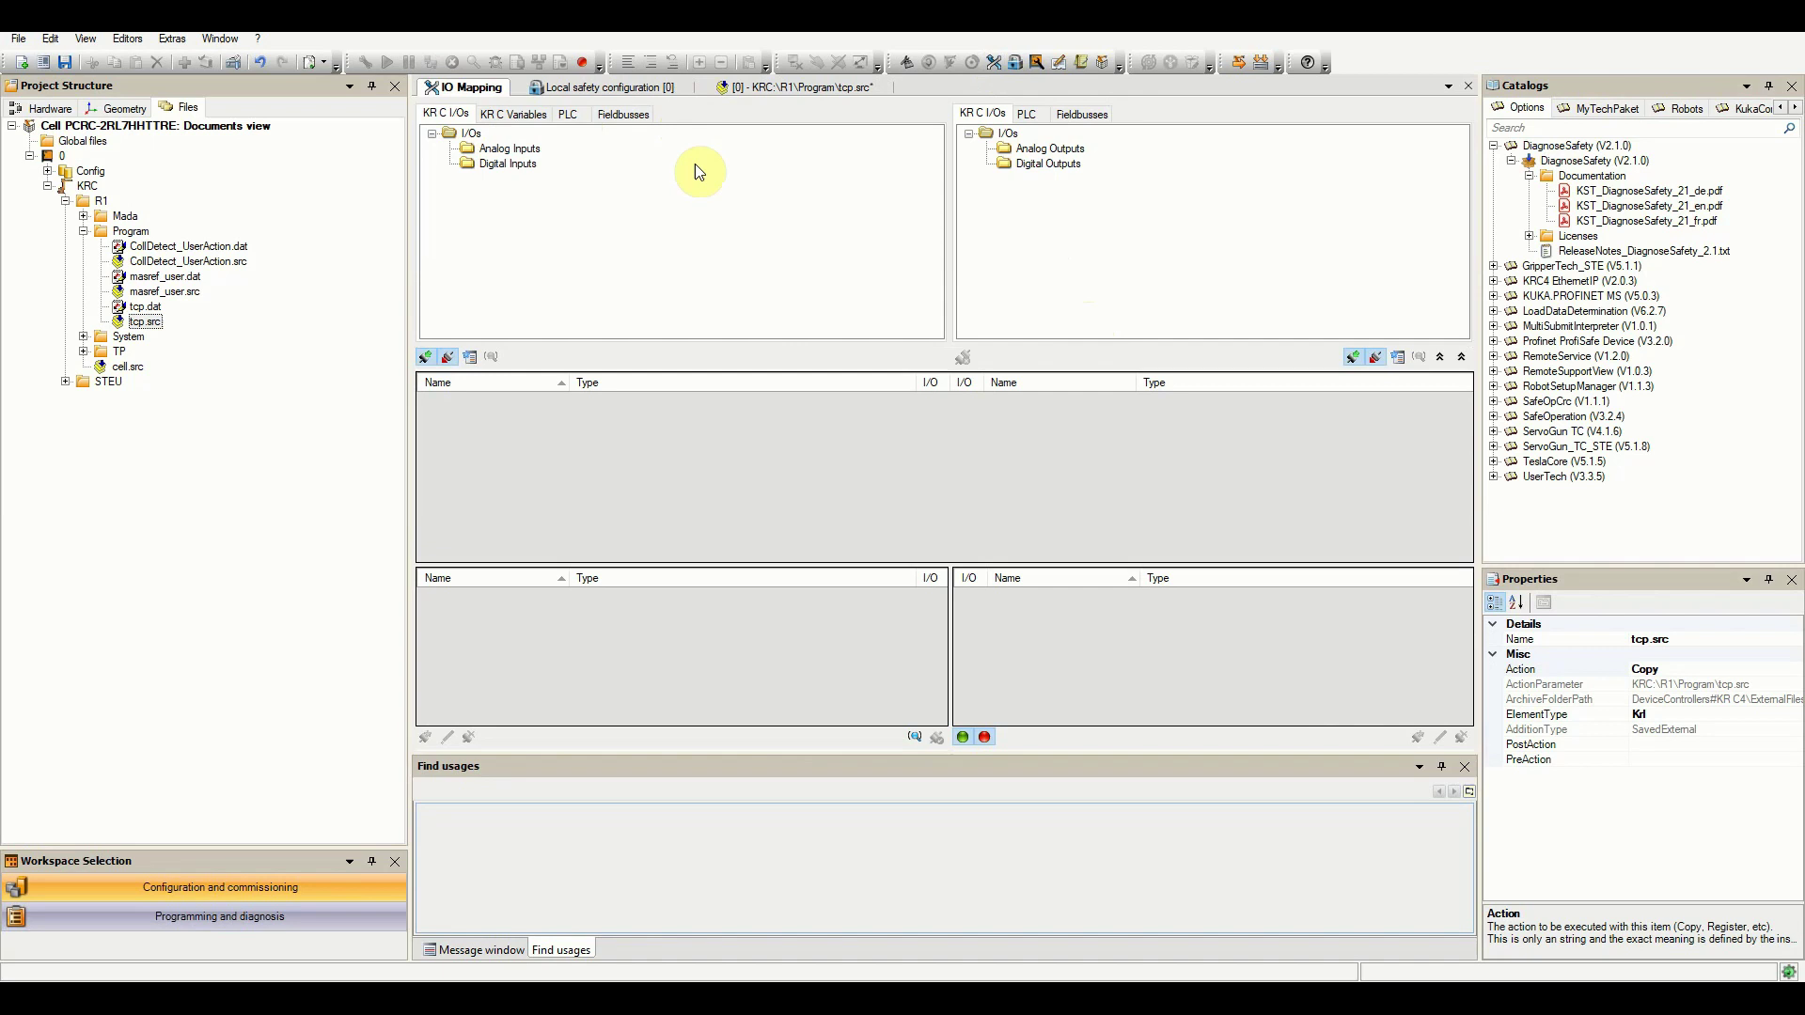
{"action": "left_click", "coordinate": [1106, 116]}
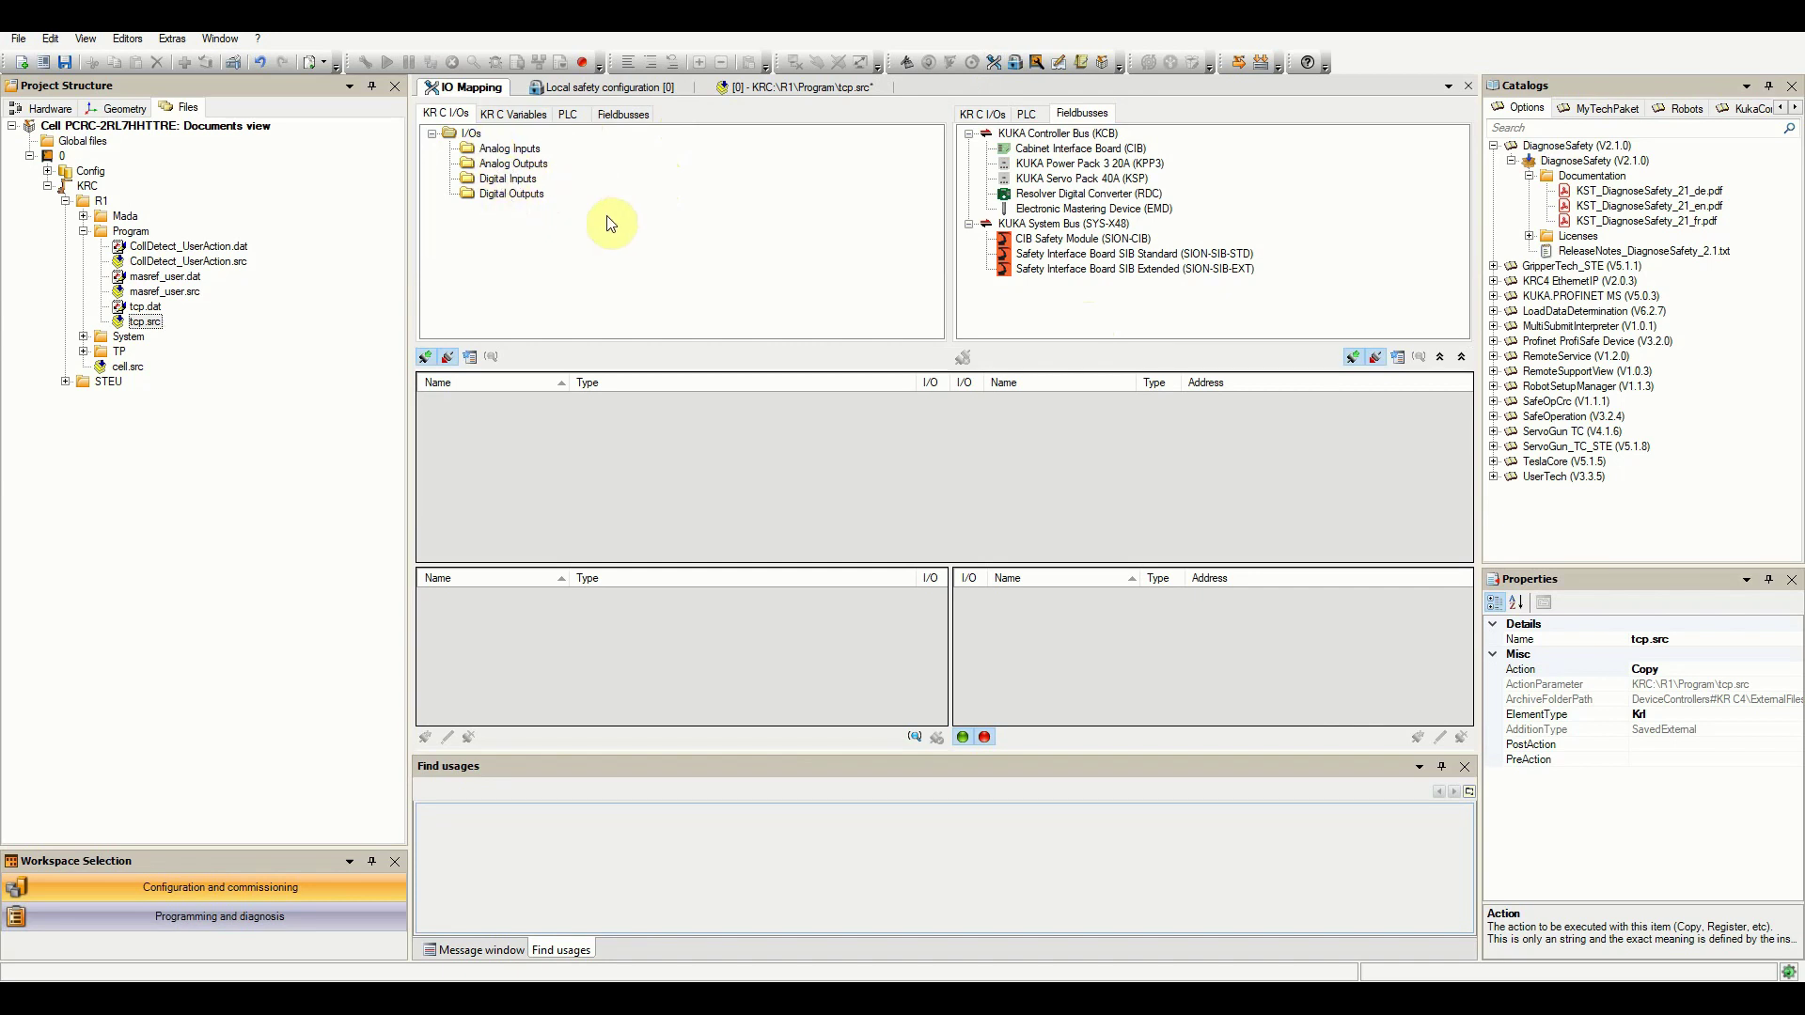
{"action": "left_click", "coordinate": [507, 182]}
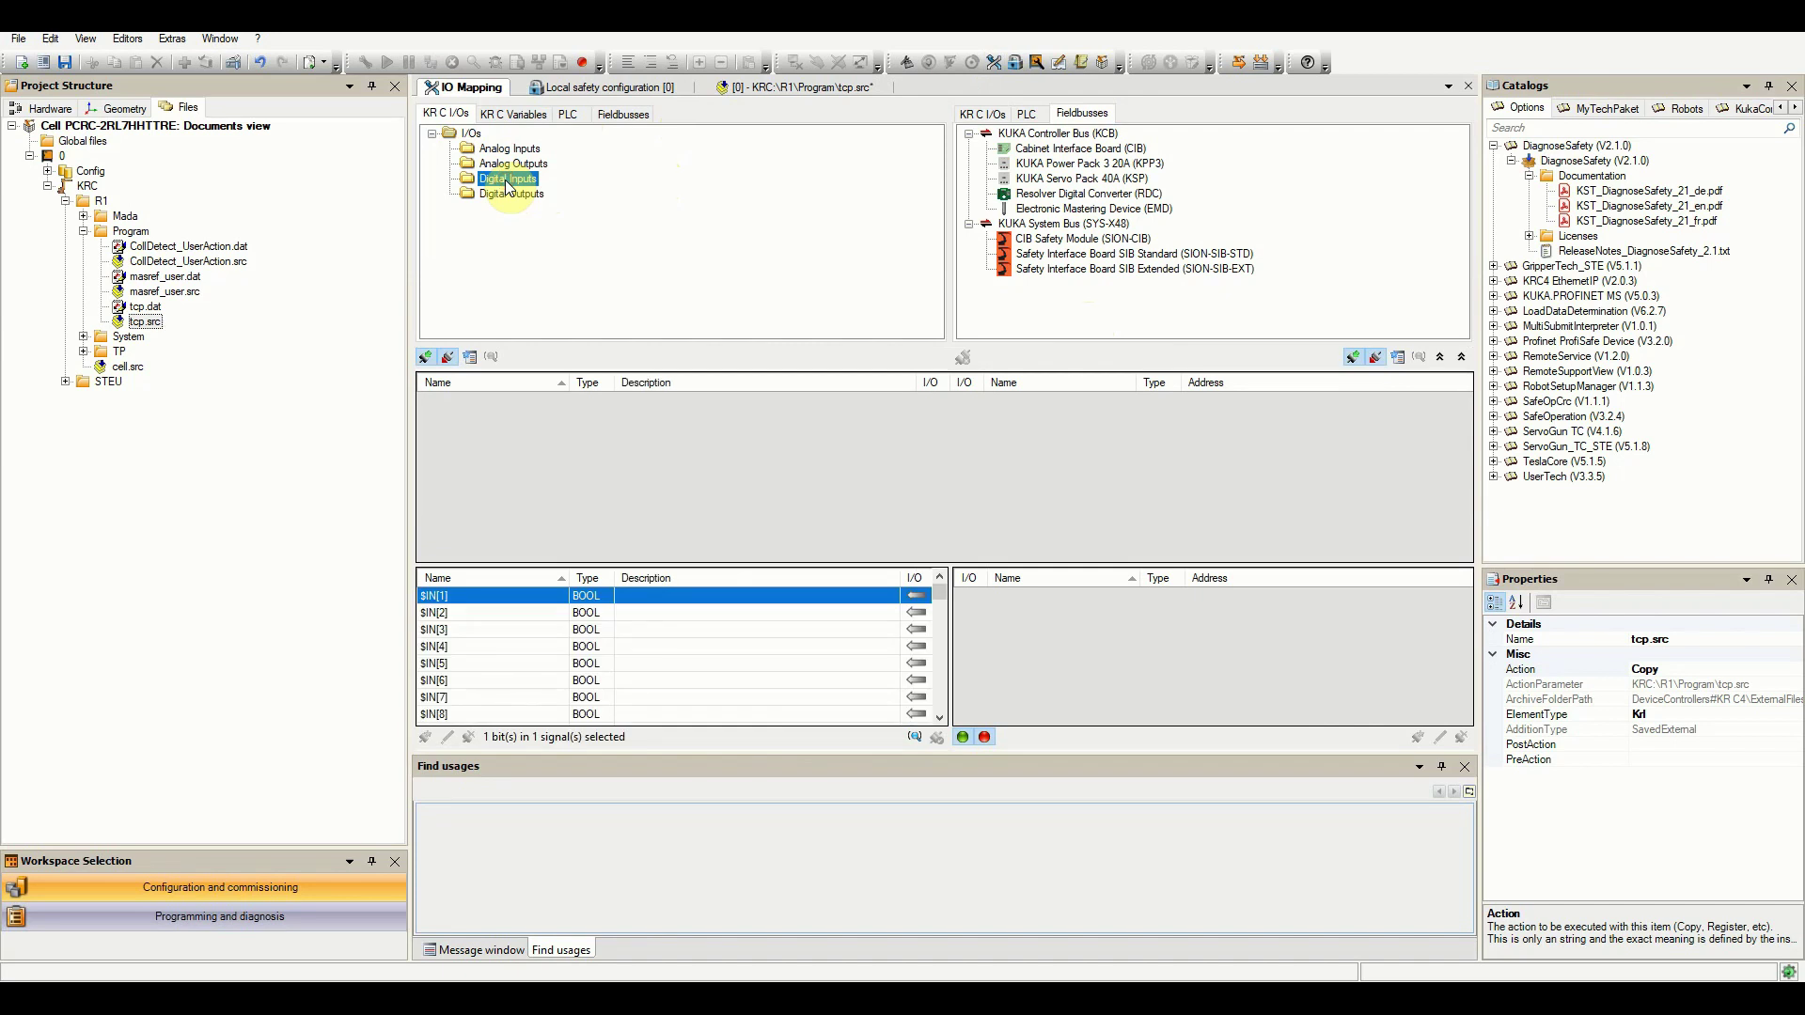
- Inspect the CIB Safety Module and SIB Extended devices, then the digital outputs and inputs
{"action": "left_click", "coordinate": [1109, 241]}
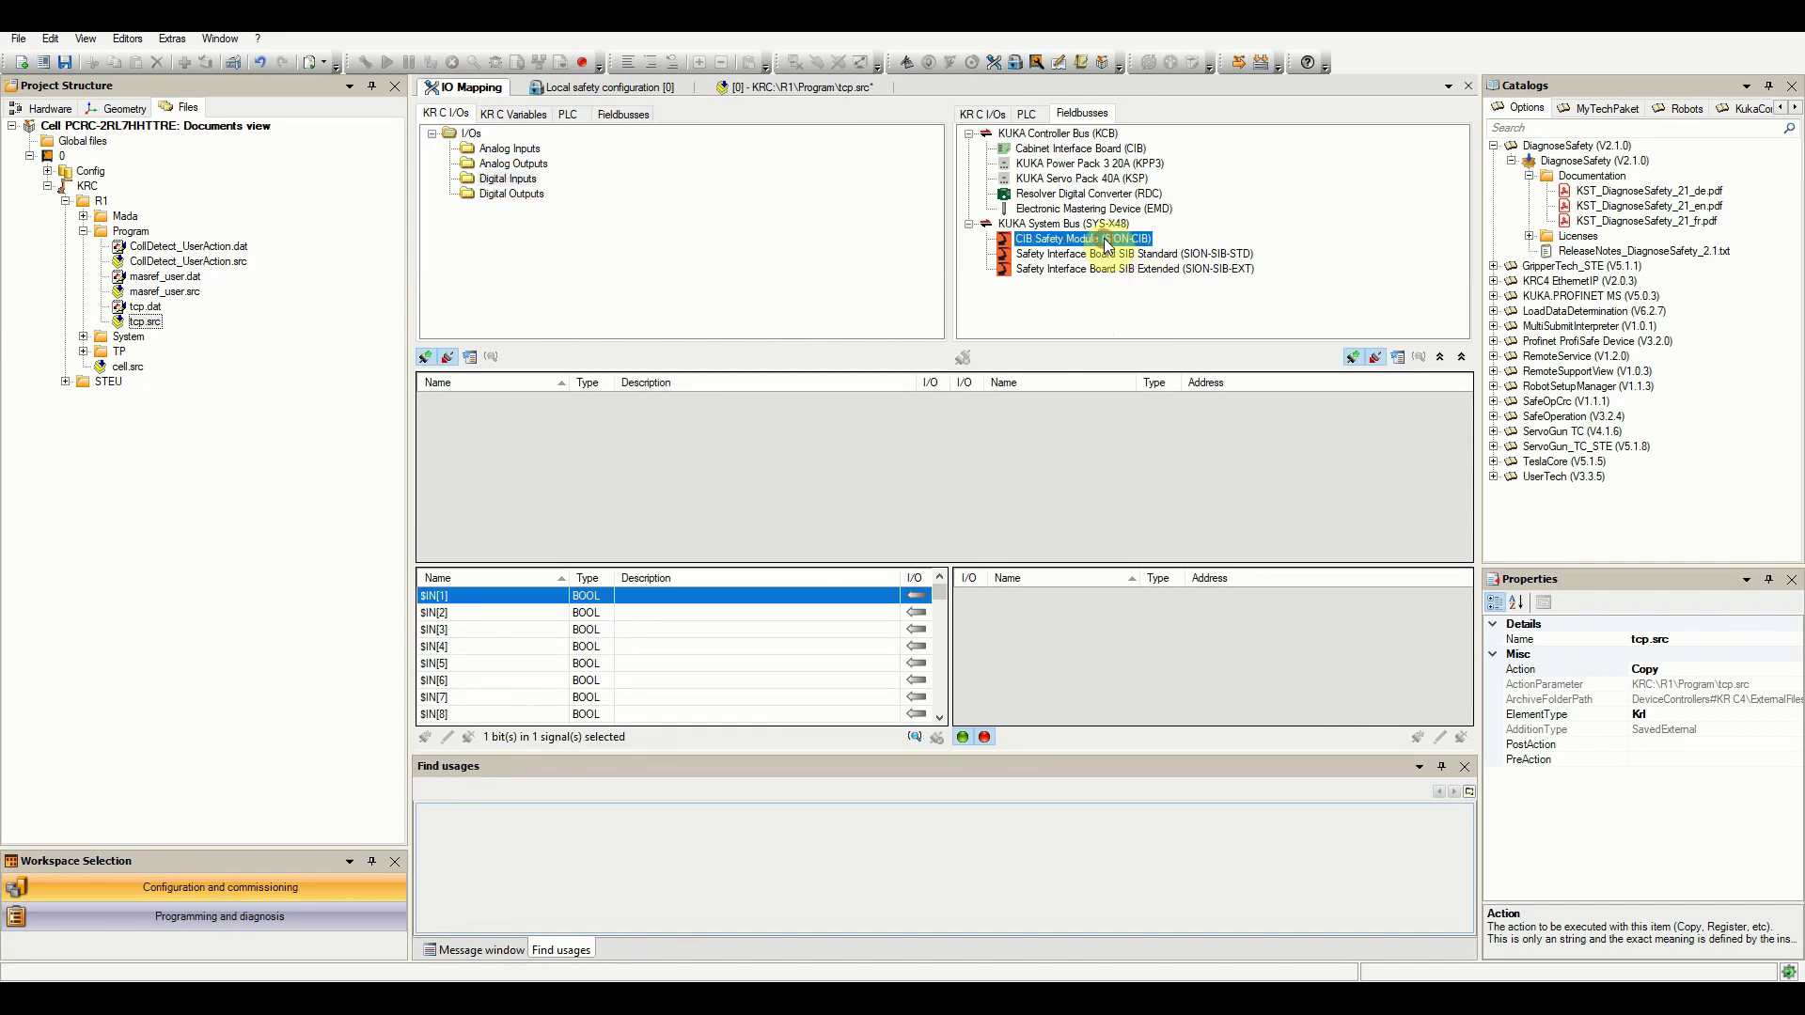
{"action": "left_click", "coordinate": [1124, 270]}
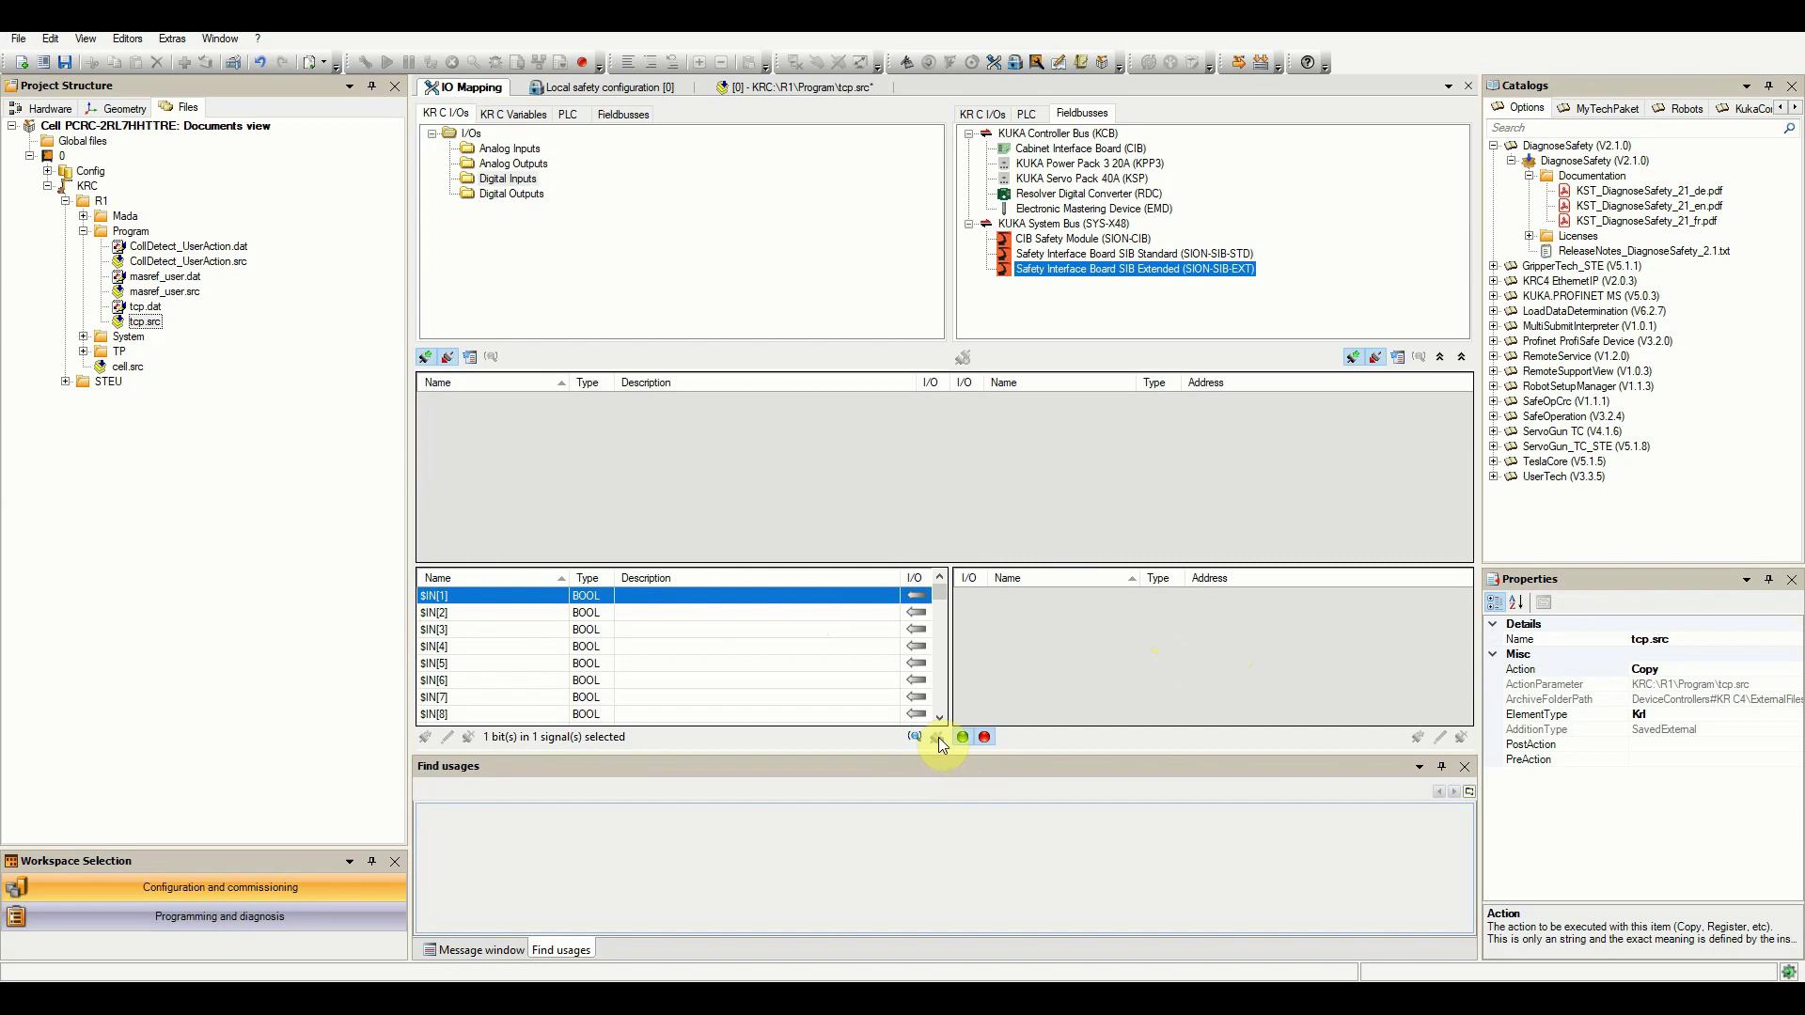
{"action": "left_click", "coordinate": [512, 194]}
{"action": "left_click", "coordinate": [504, 179]}
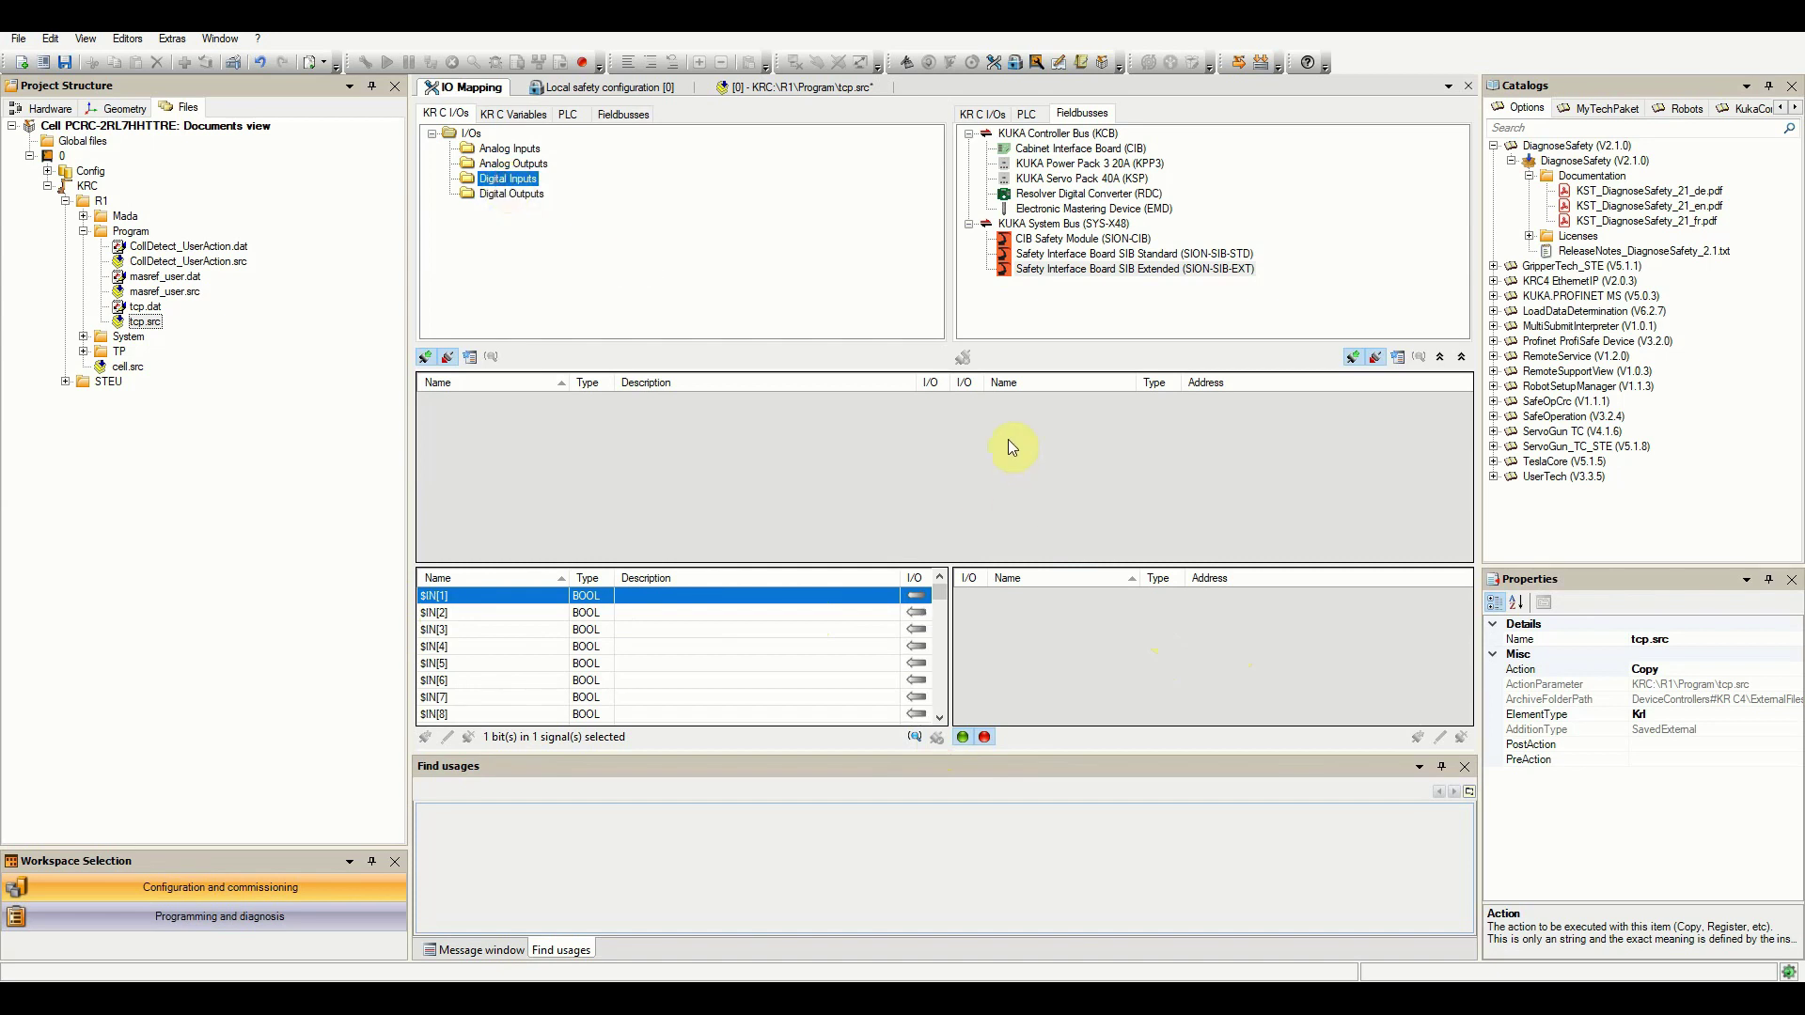
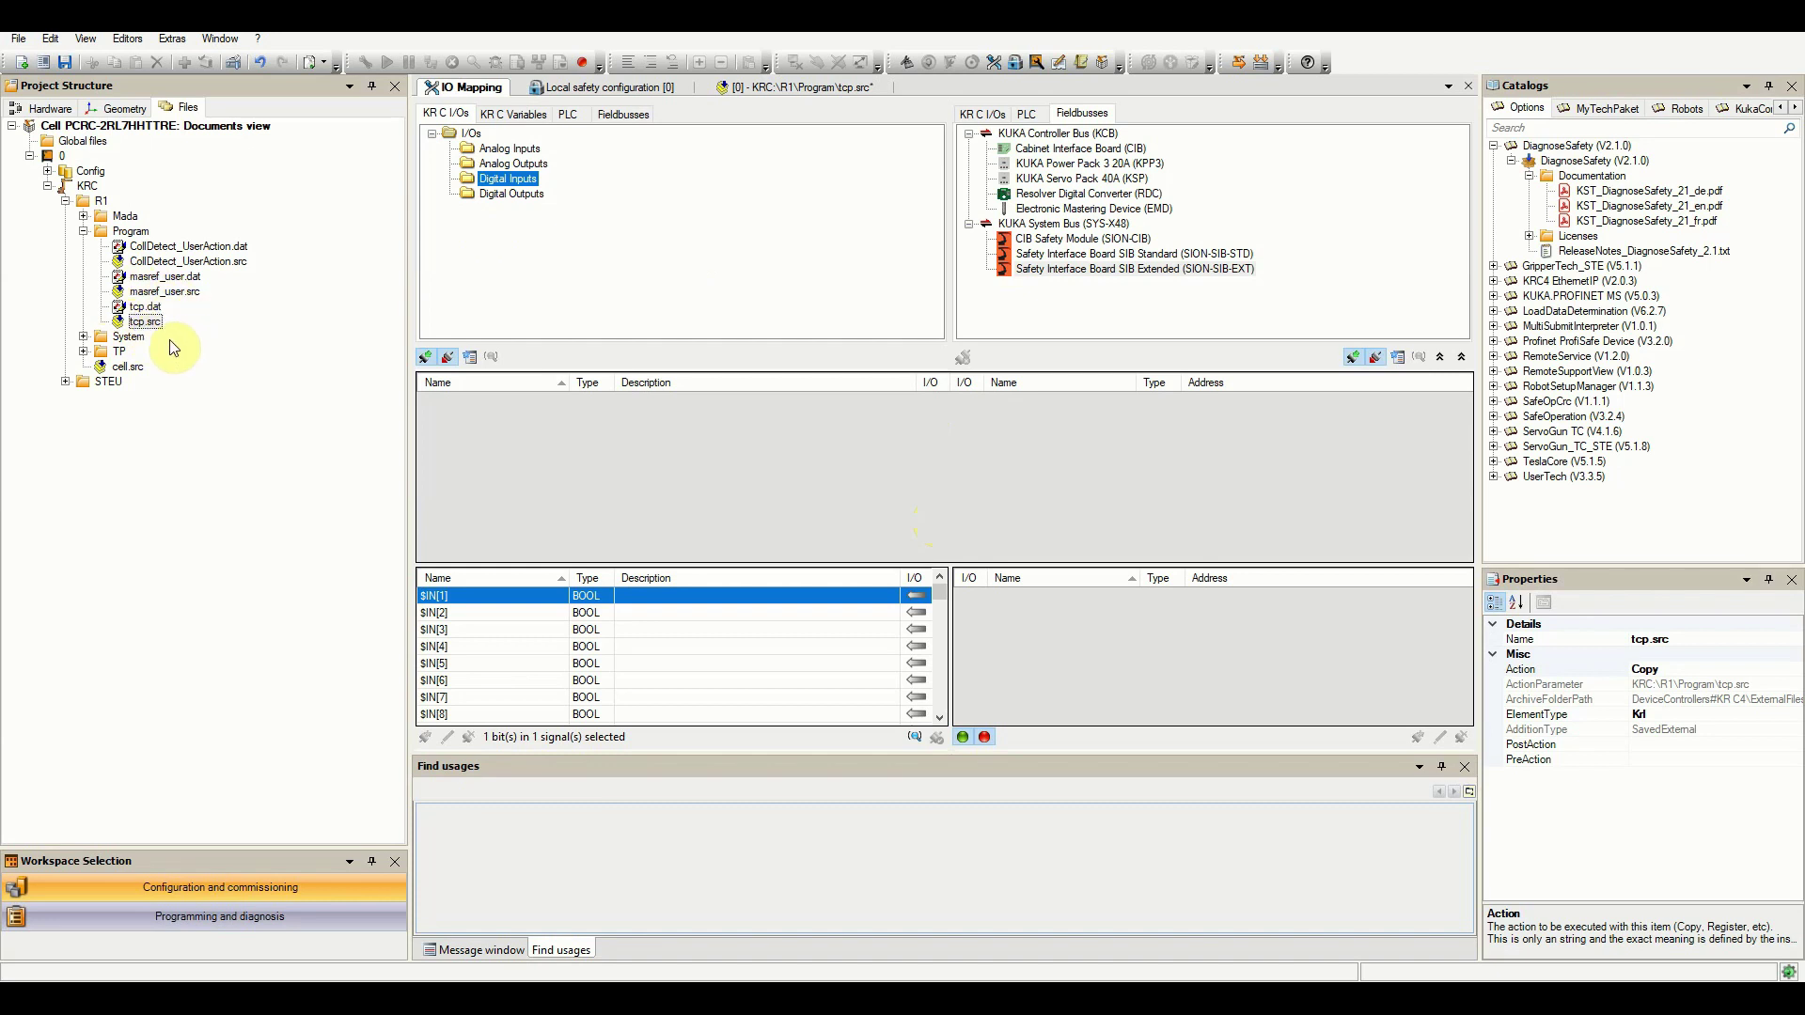
- Select tcp.dat and tcp.src and export both program files to the Desktop
{"action": "left_click", "coordinate": [146, 307]}
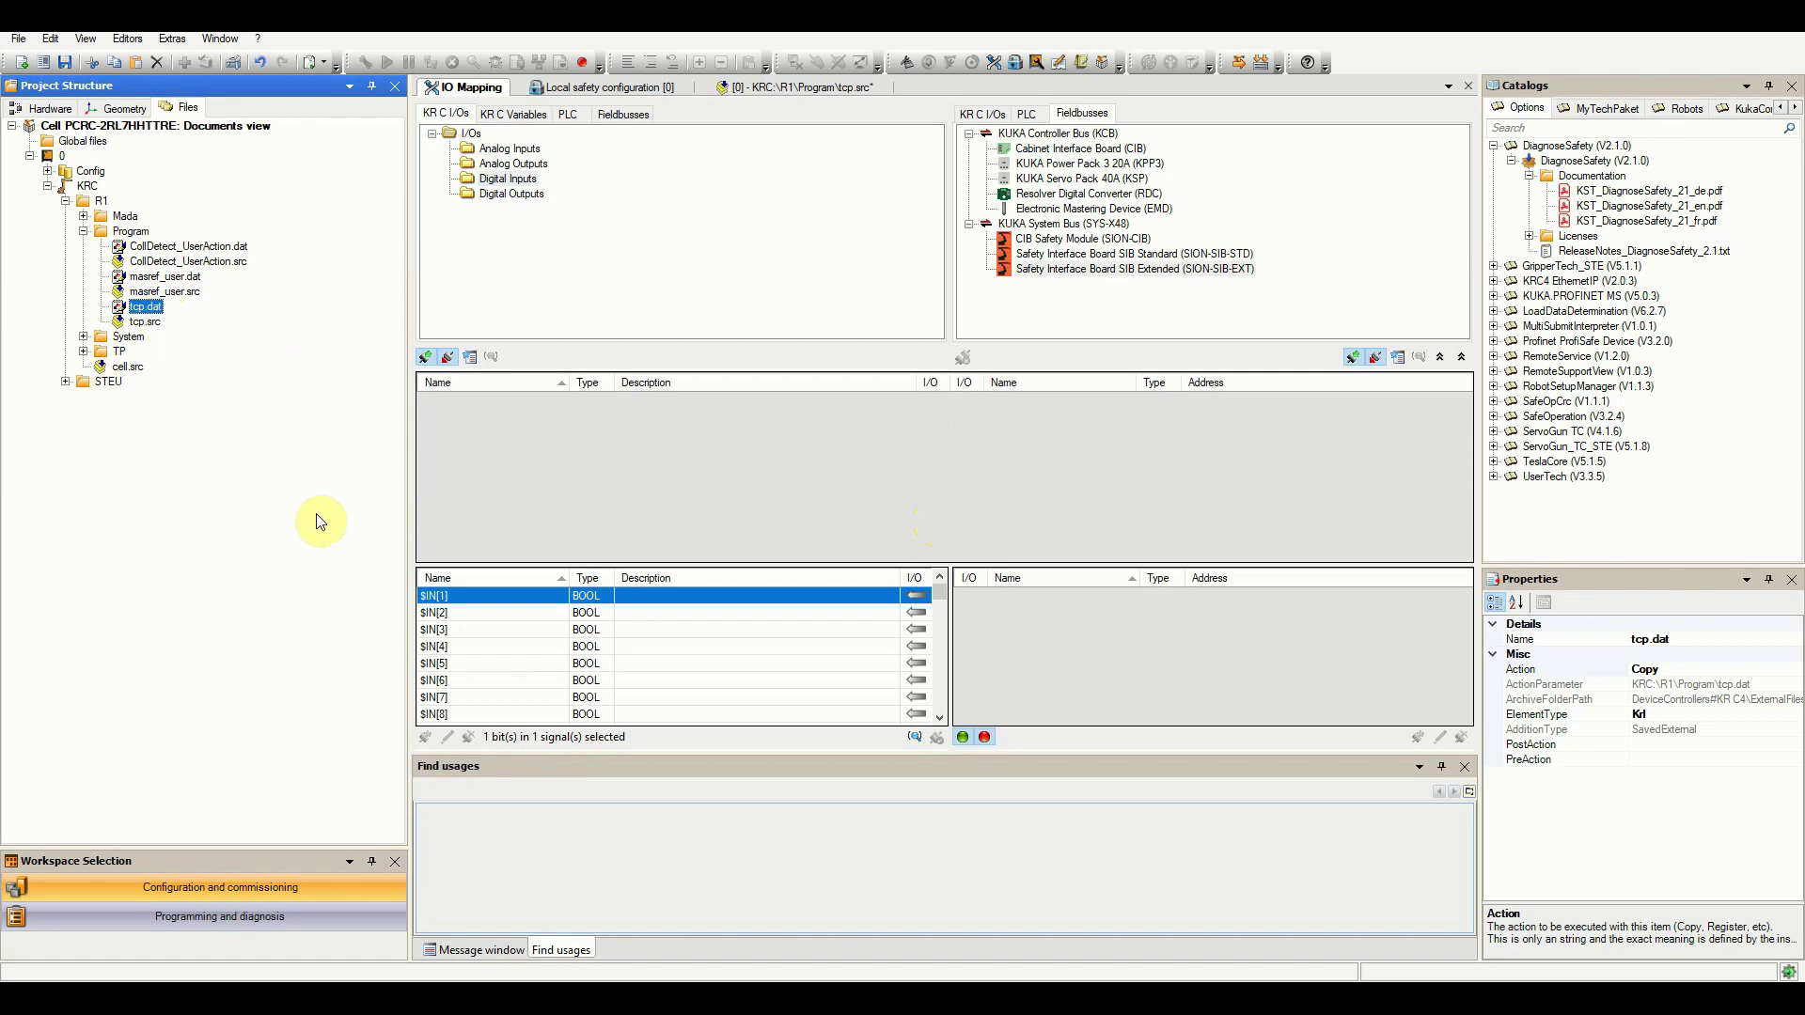
{"action": "left_click", "coordinate": [146, 322], "text": "shift"}
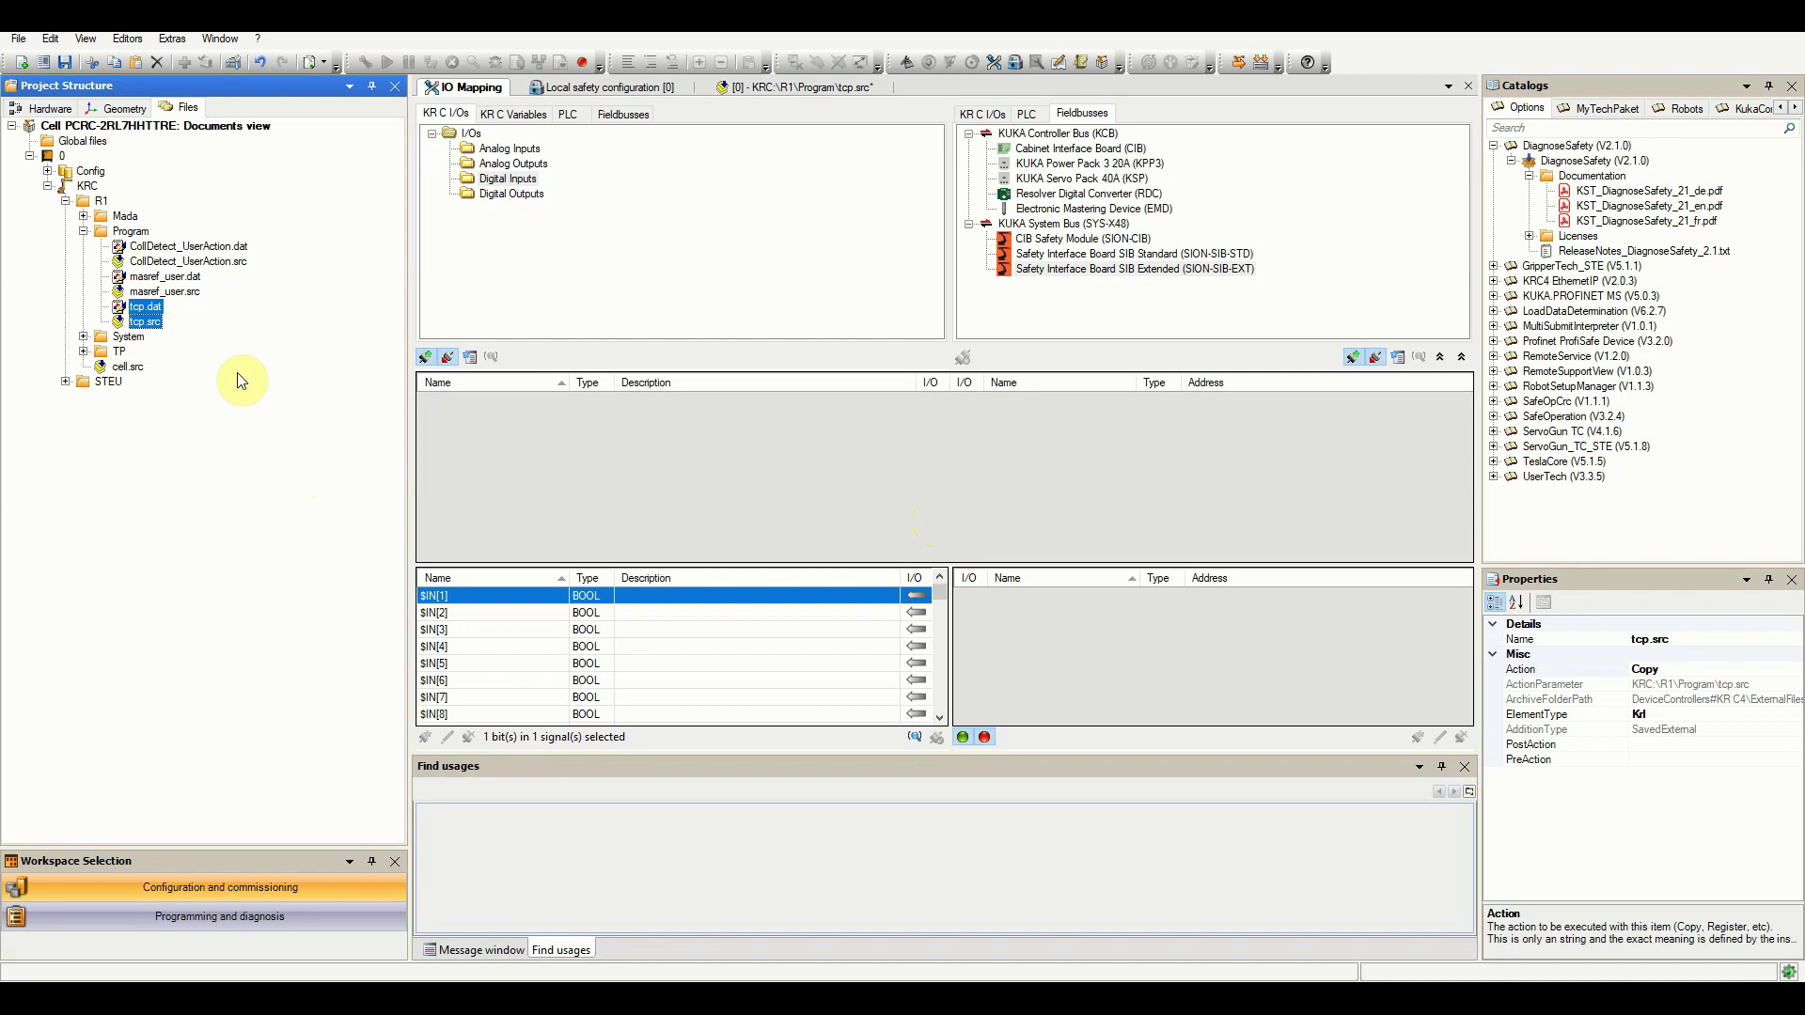
{"action": "right_click", "coordinate": [142, 313]}
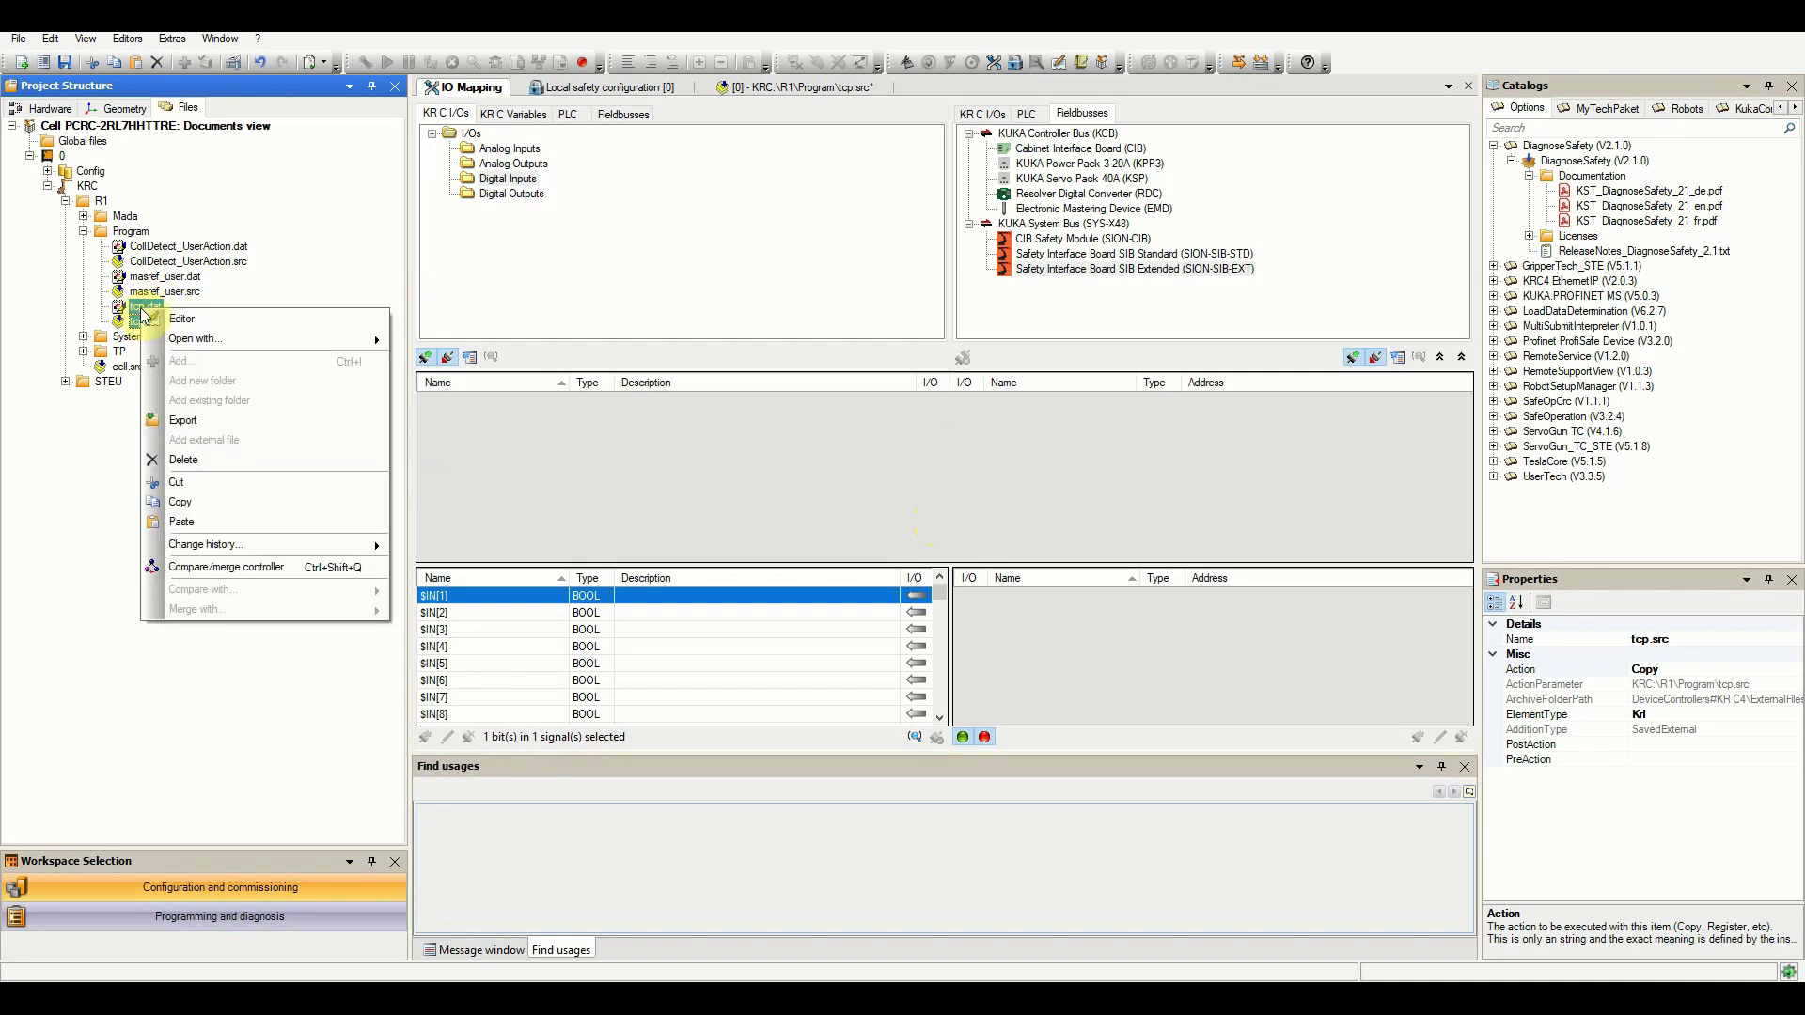
{"action": "left_click", "coordinate": [284, 420]}
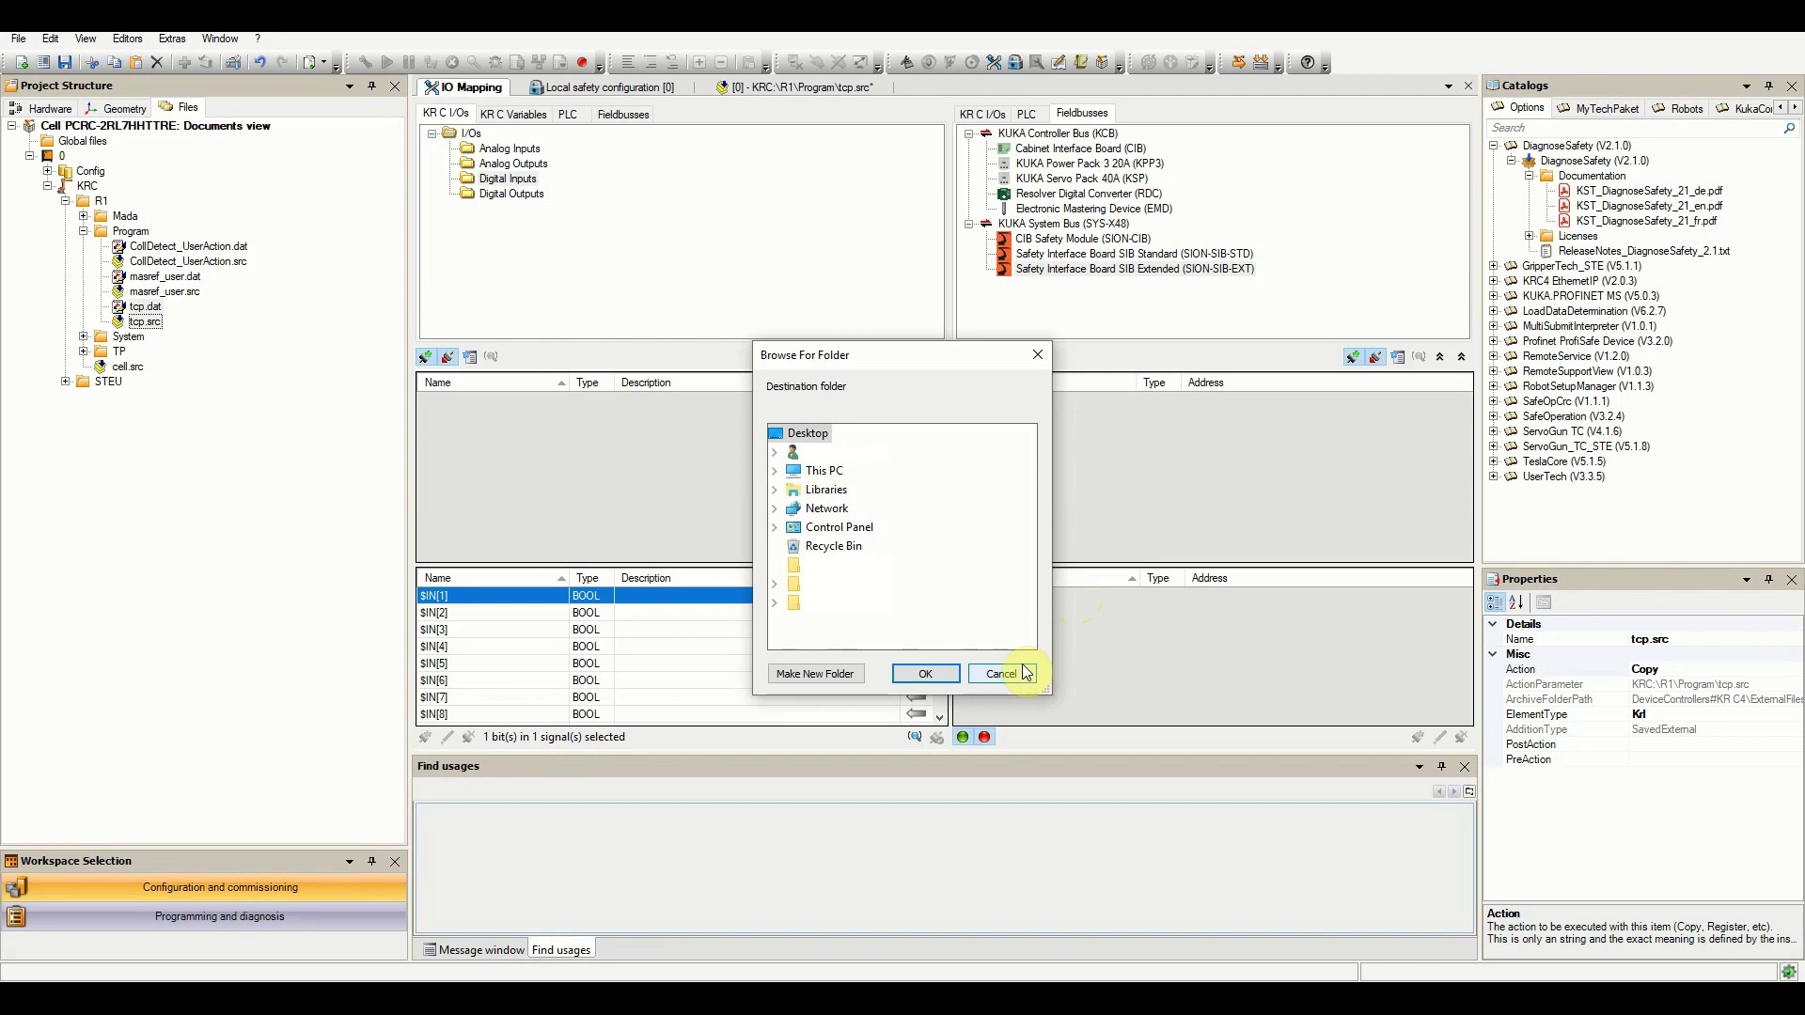
{"action": "left_click", "coordinate": [919, 674]}
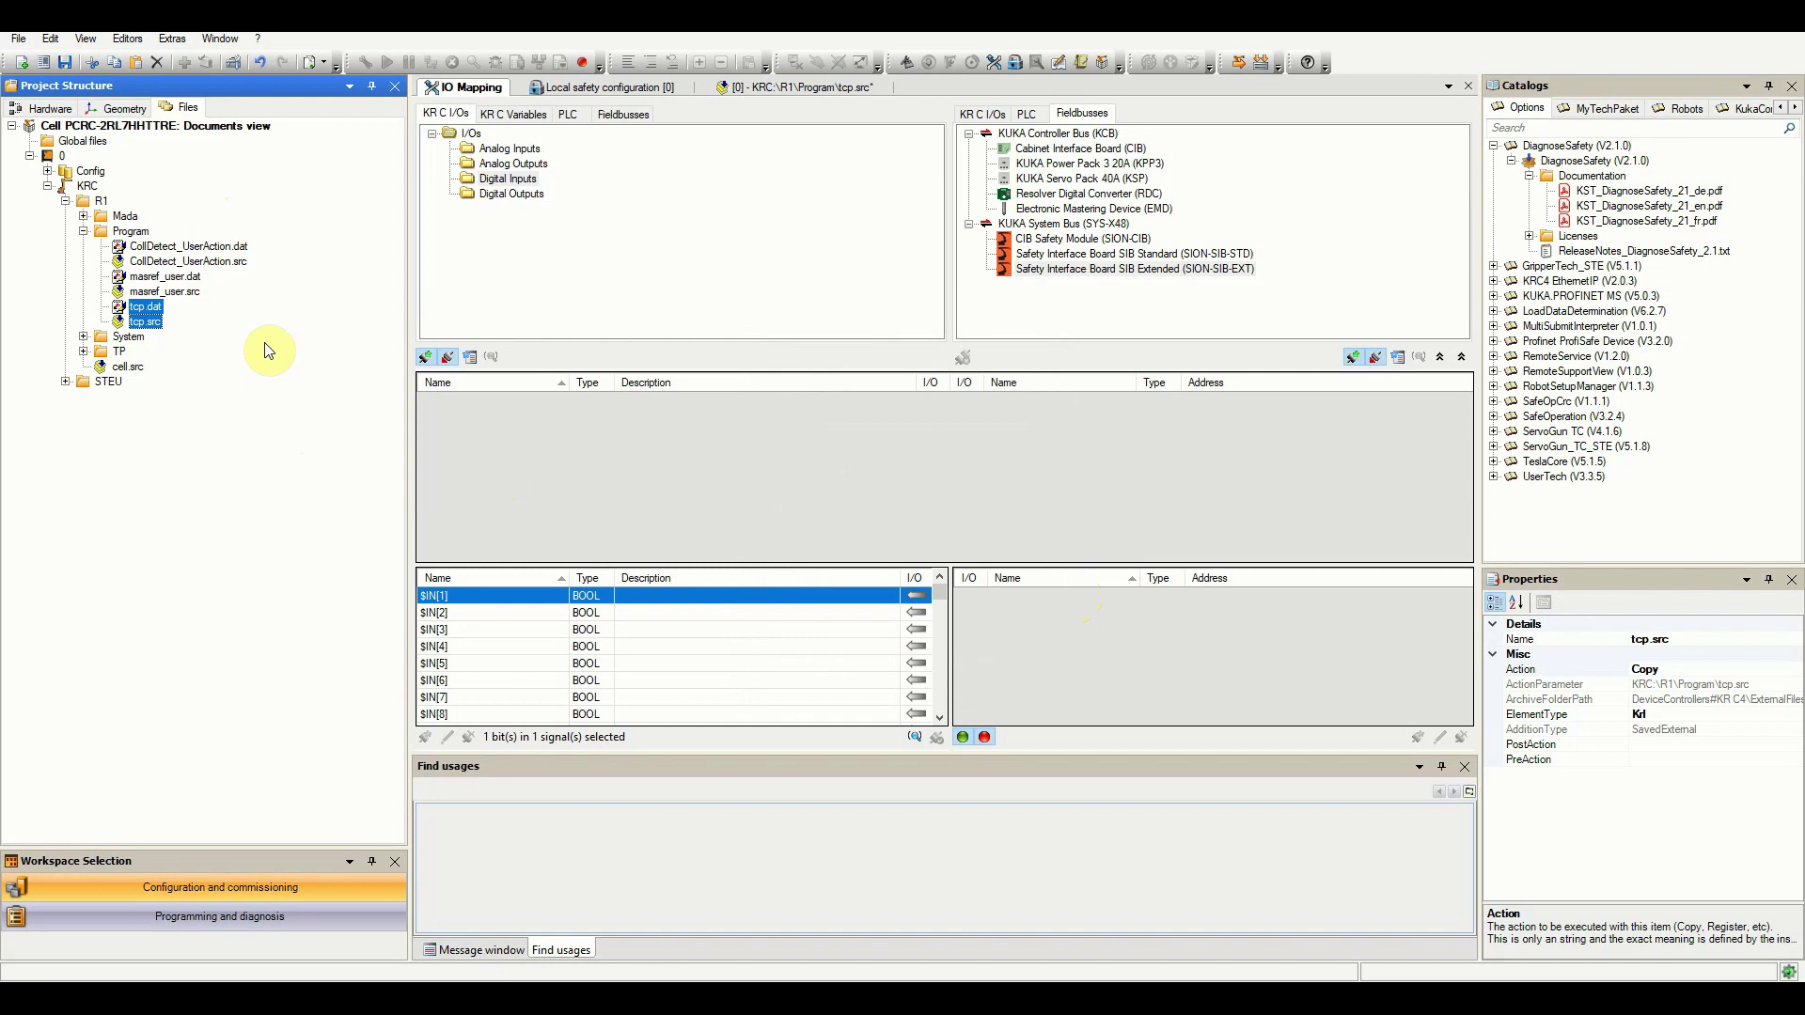
- Open $config.dat from the System folder in the editor
{"action": "left_click", "coordinate": [83, 336]}
{"action": "double_click", "coordinate": [153, 351]}
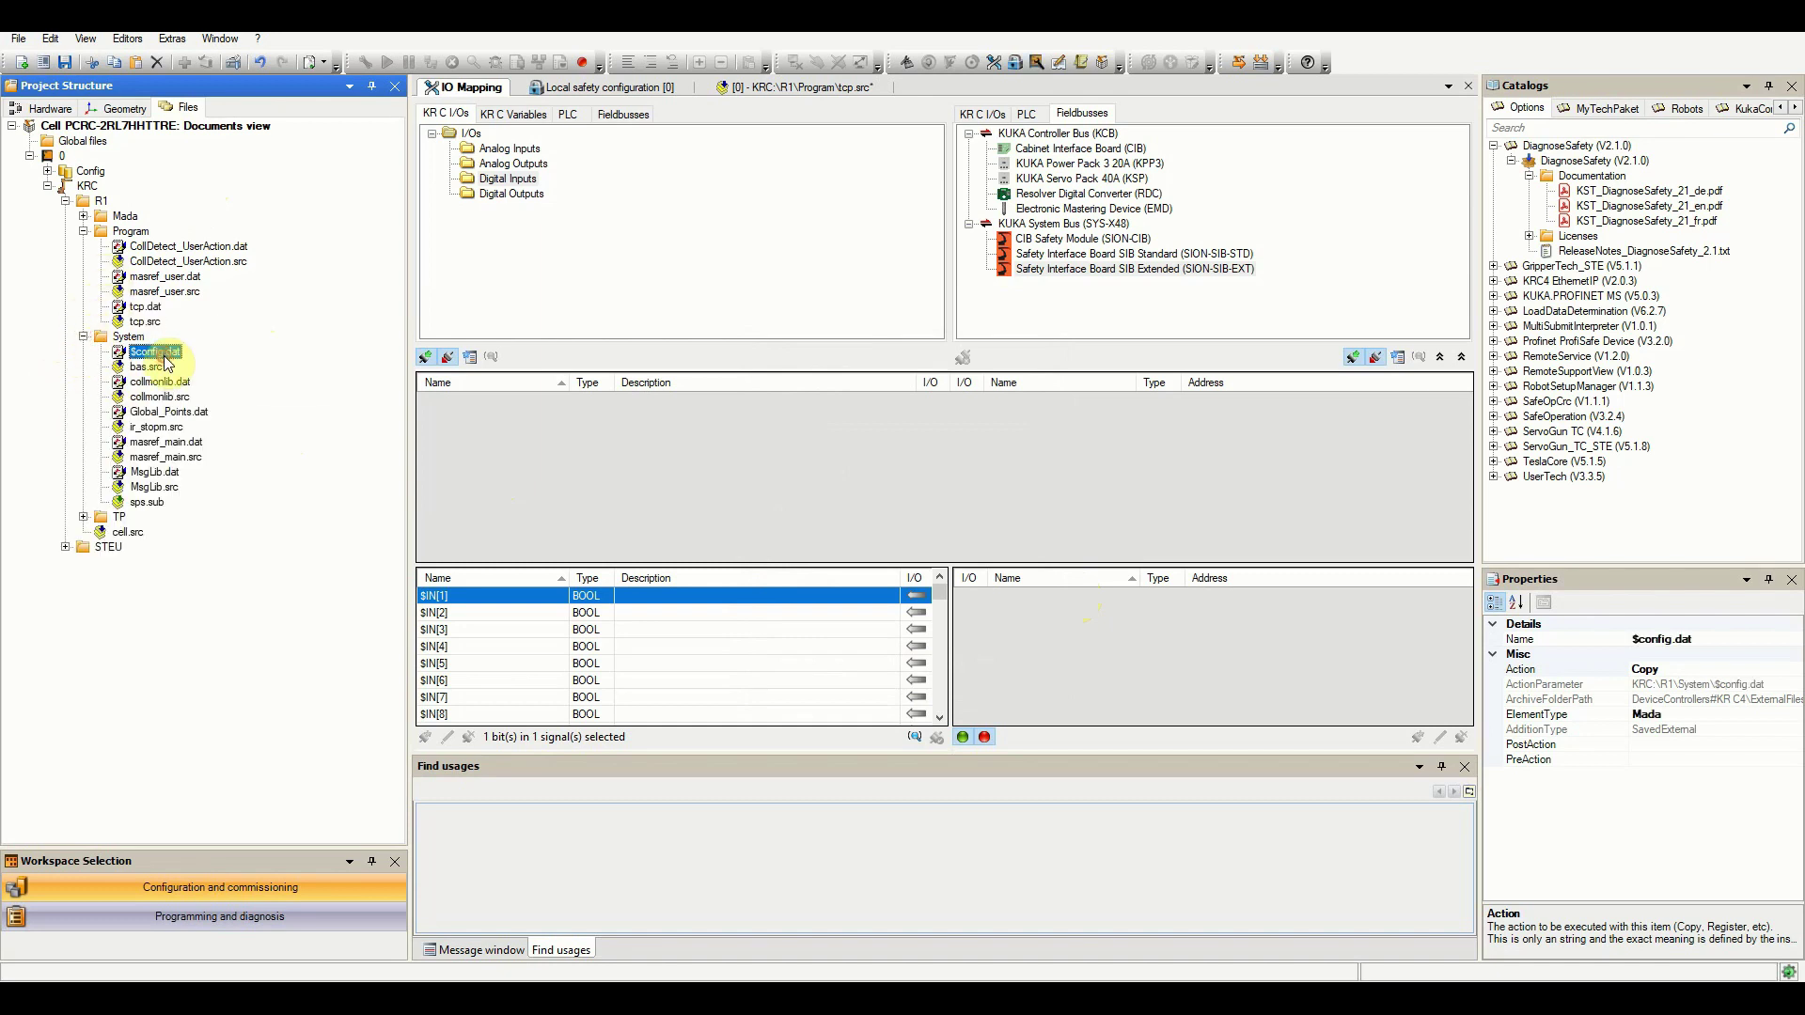
{"action": "left_click", "coordinate": [822, 372]}
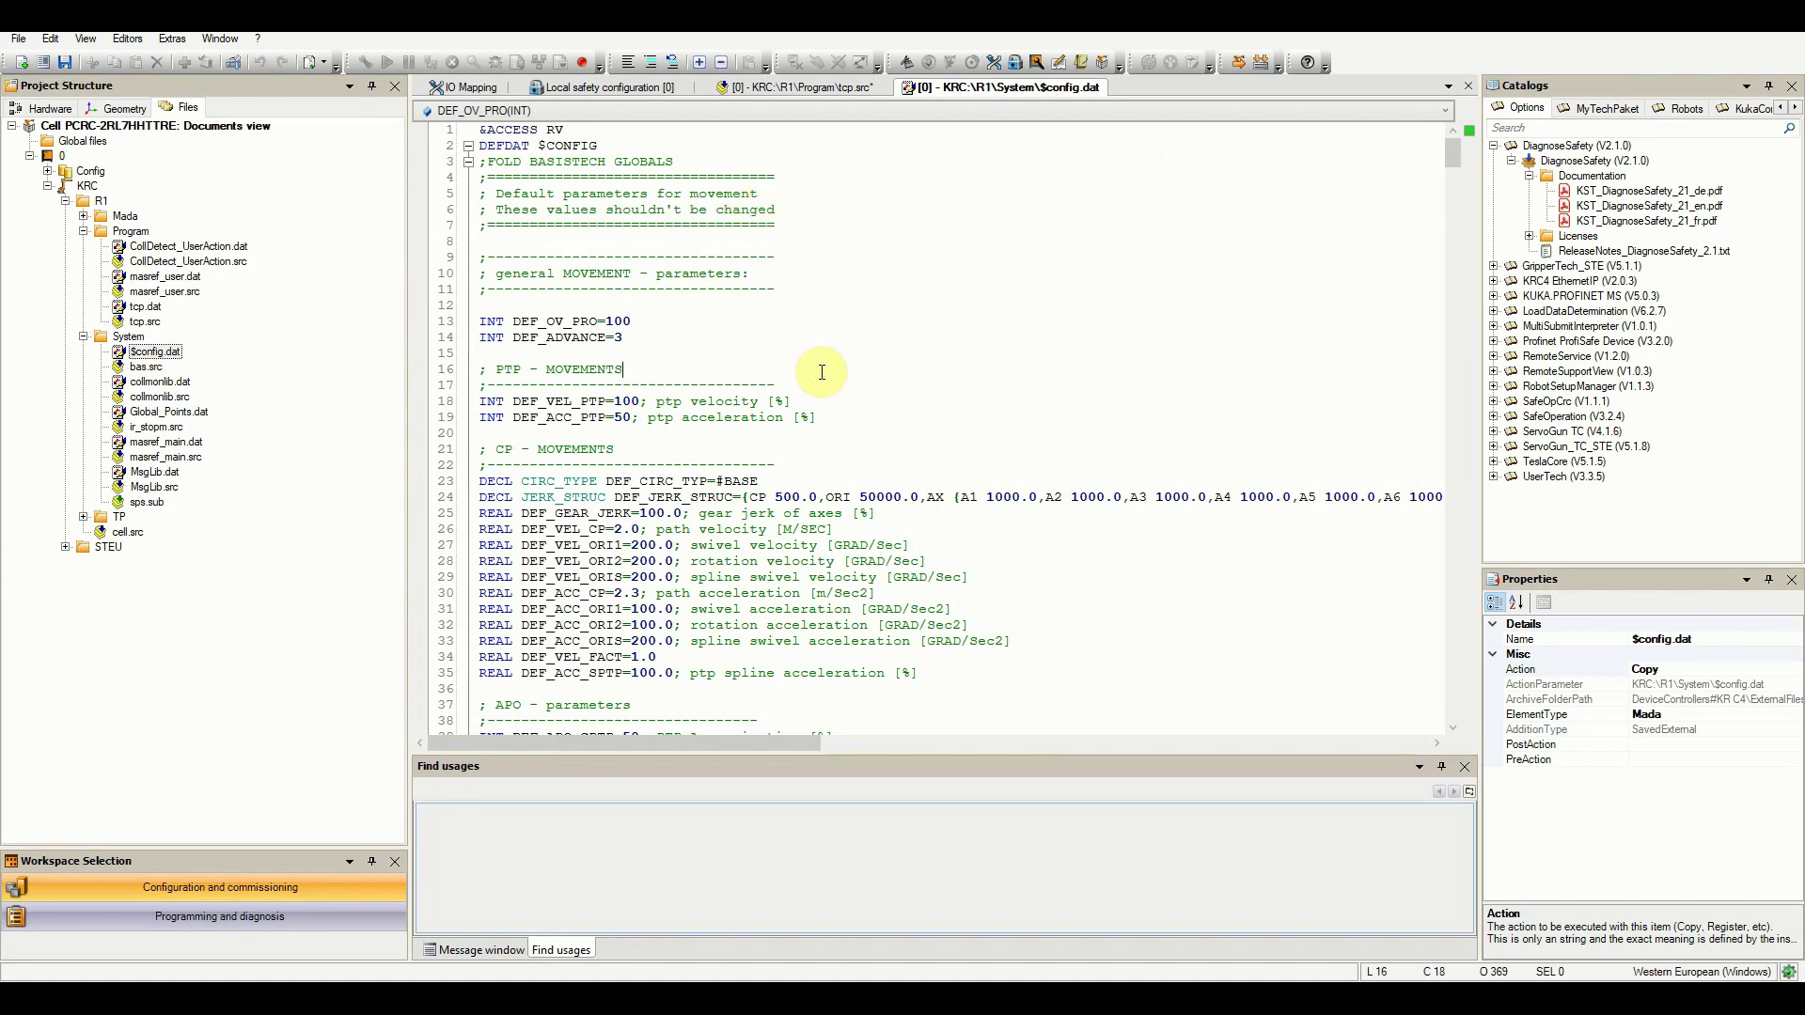
- Search the file for HOME to reach the HOME POSITION section with the XHOME values
{"action": "key", "text": "ctrl+f"}
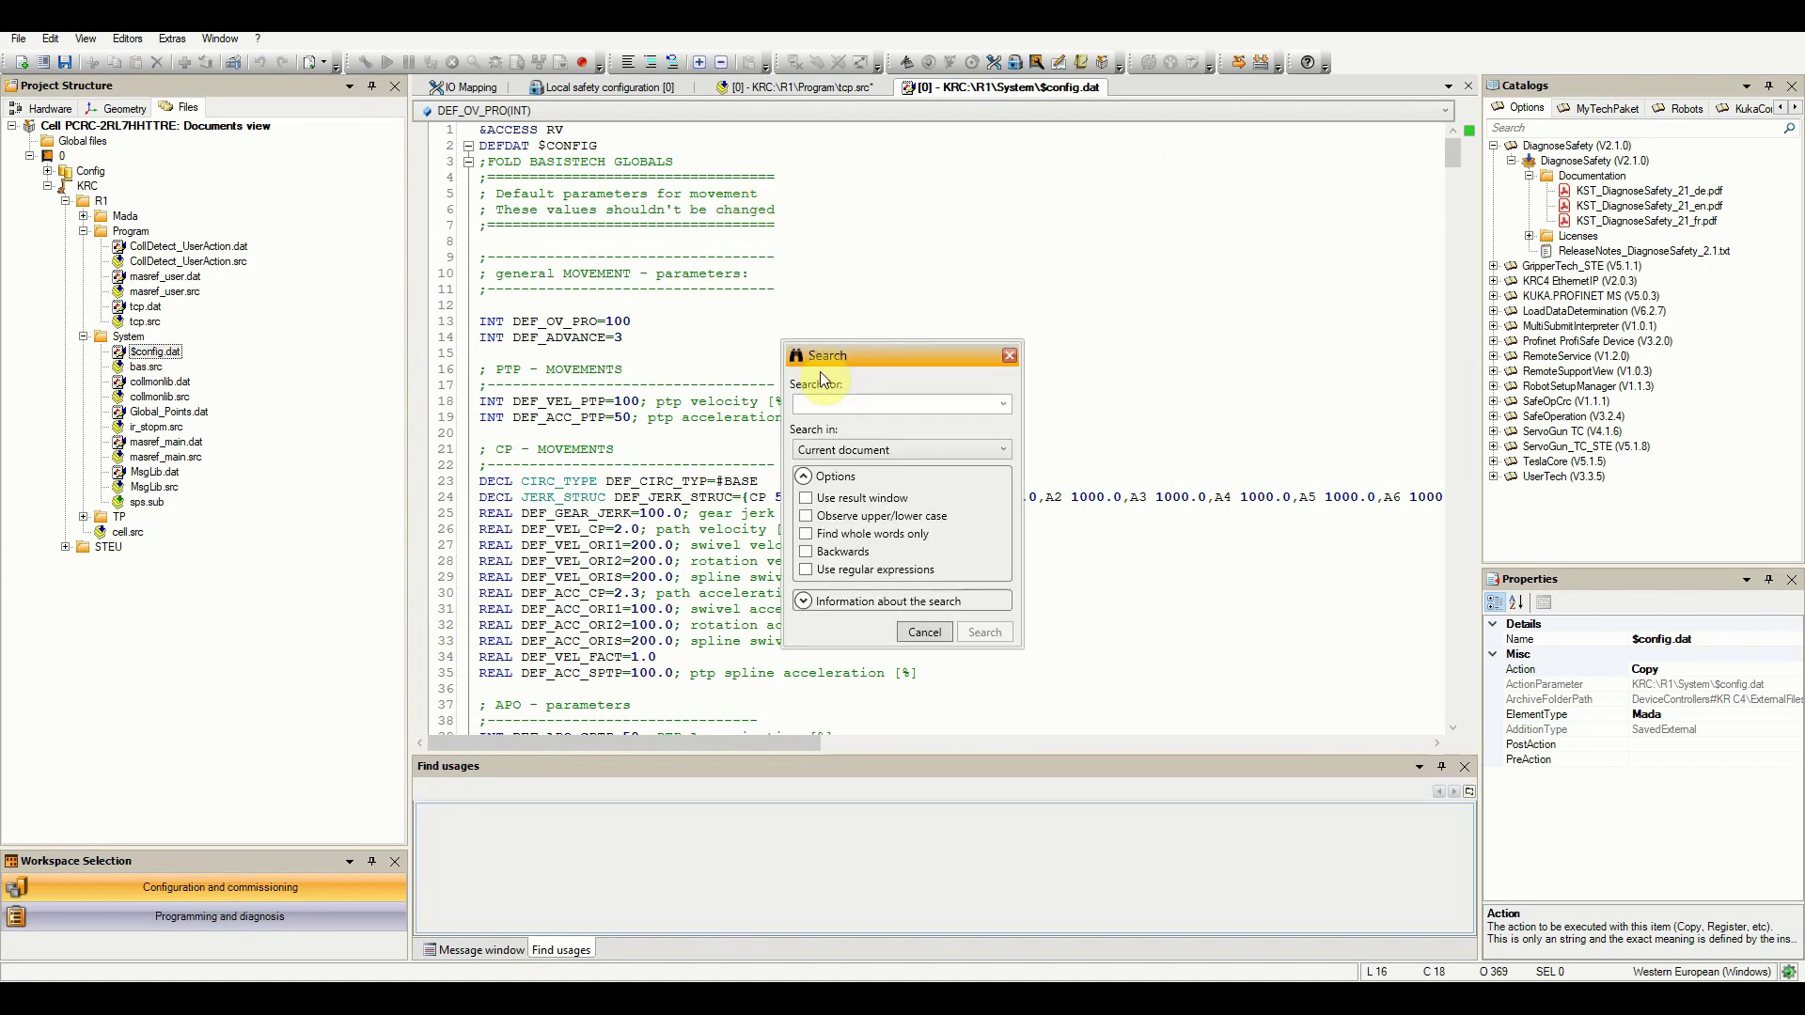
{"action": "type", "text": "HOME"}
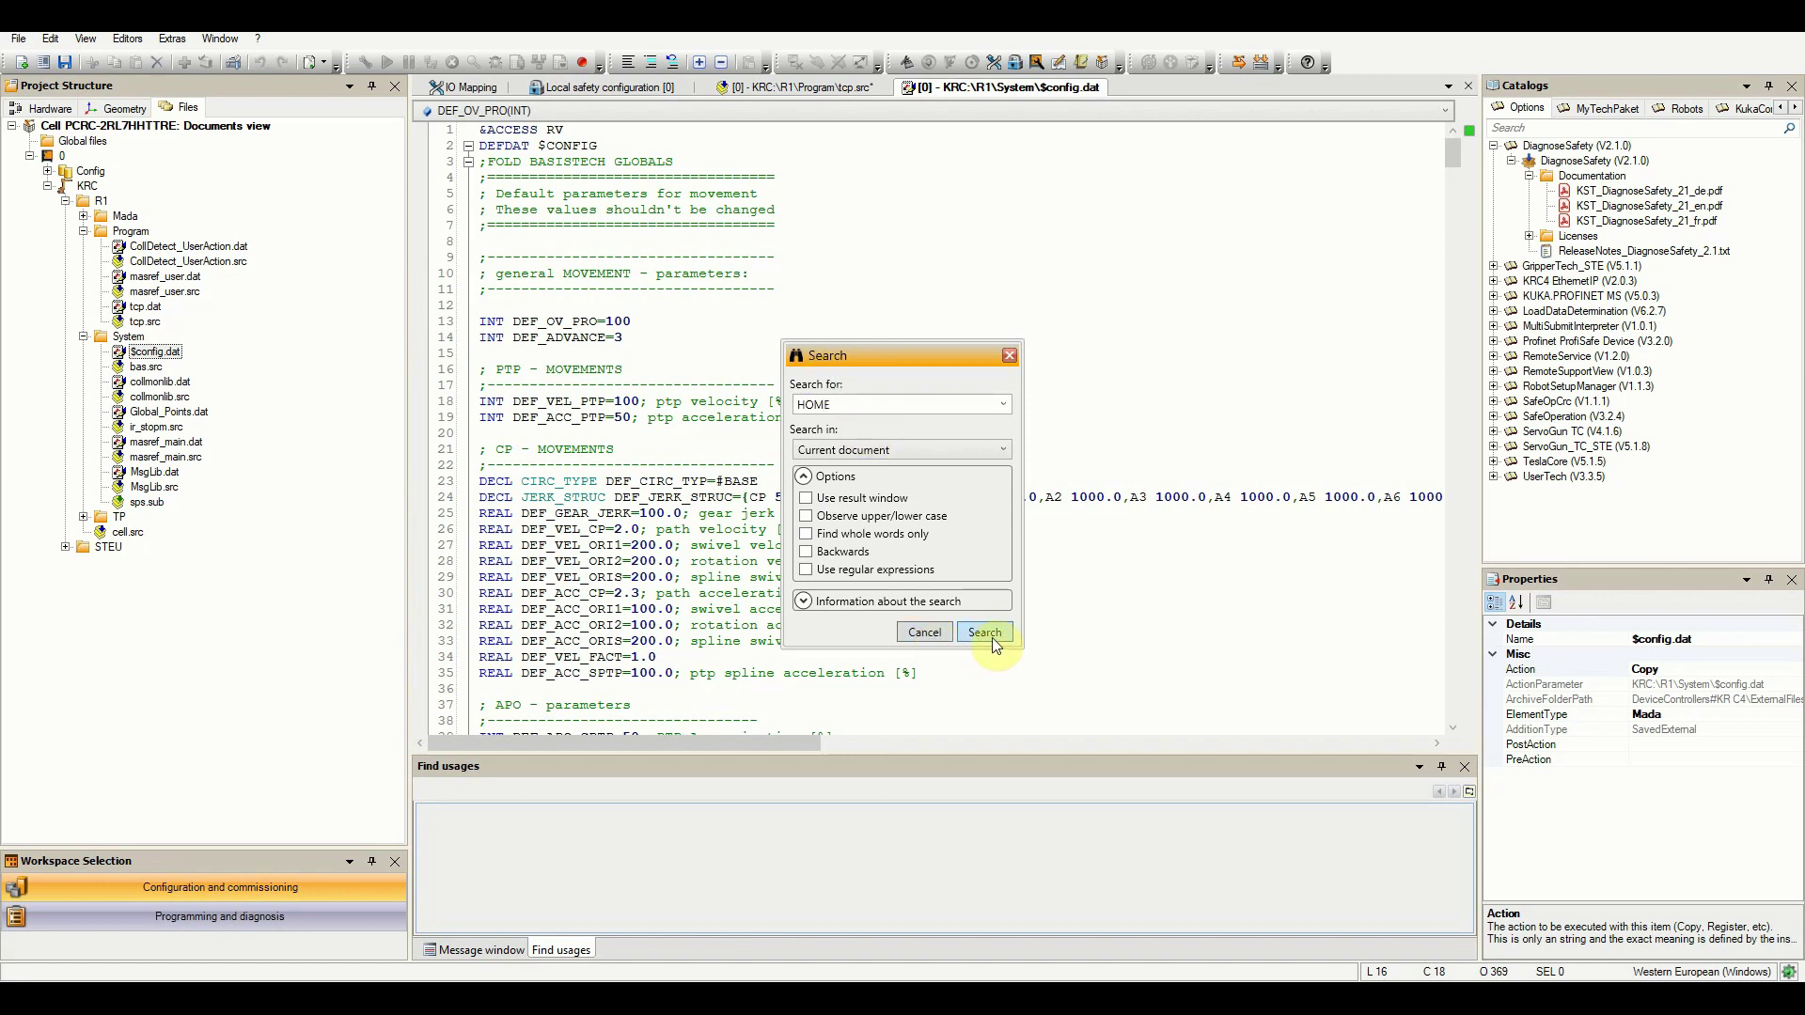
{"action": "left_click", "coordinate": [986, 634]}
{"action": "left_click", "coordinate": [991, 637]}
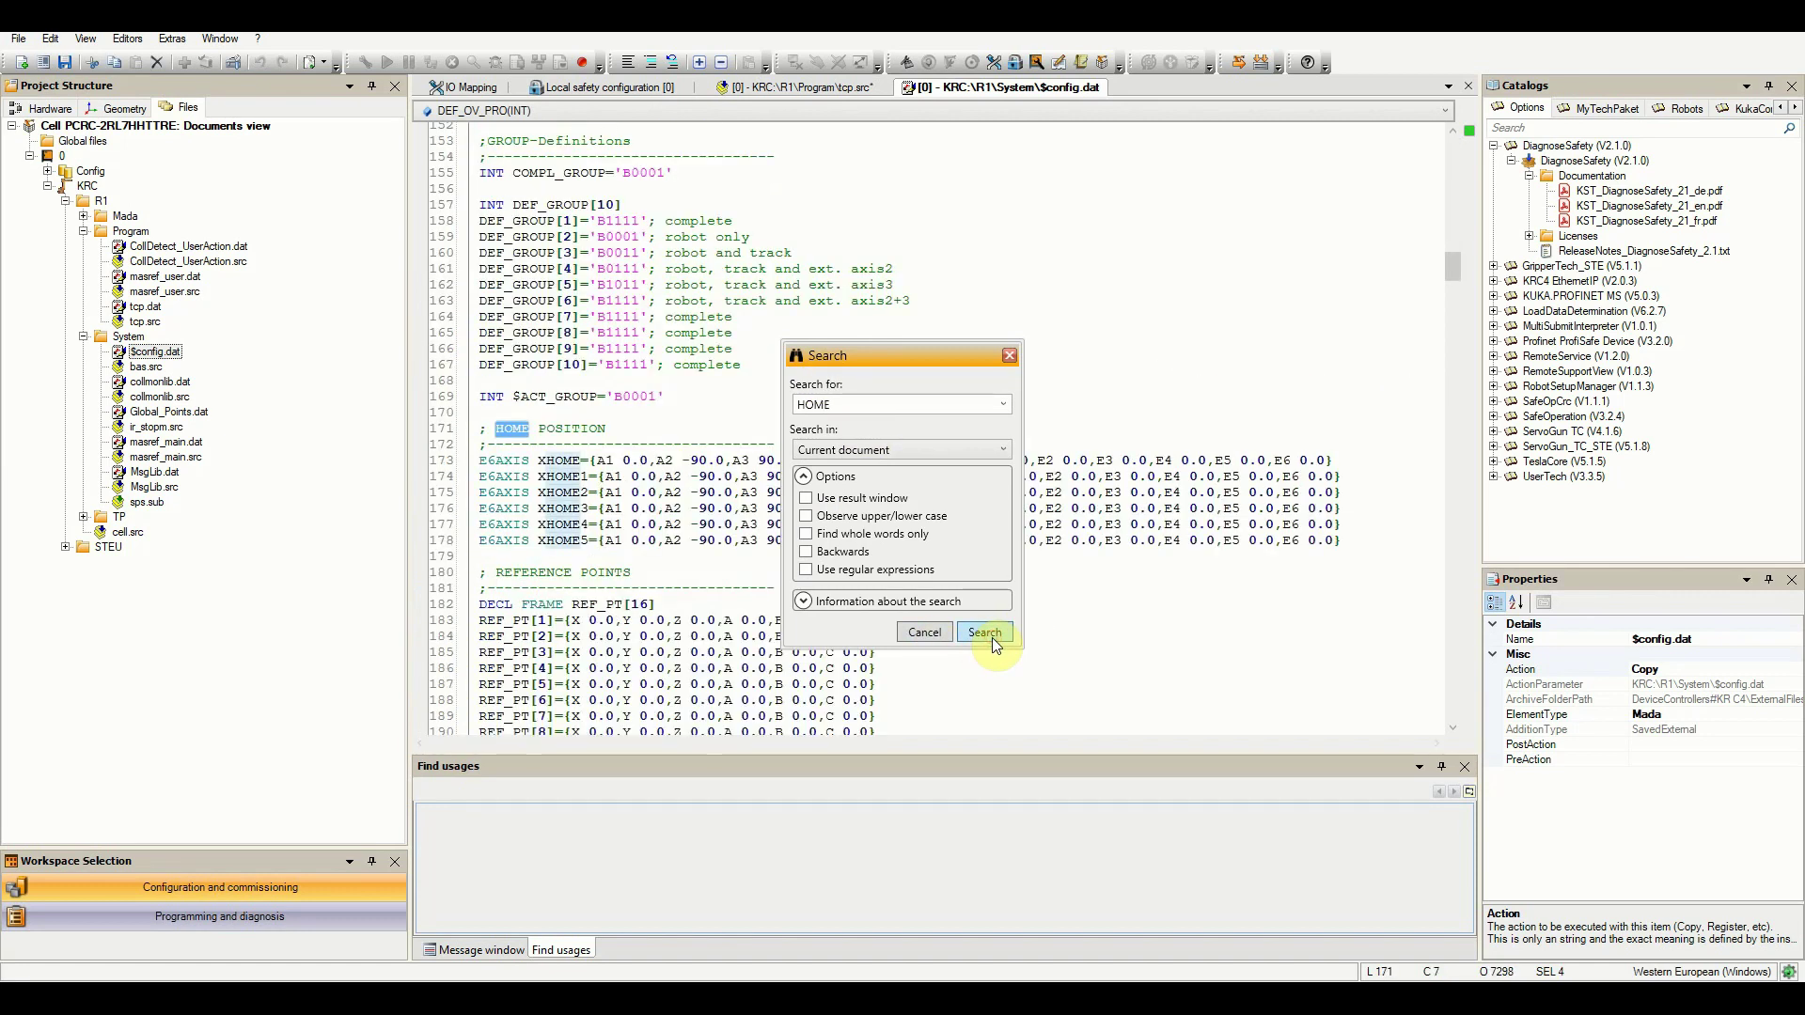
{"action": "left_click_drag", "start_coordinate": [894, 353], "coordinate": [260, 361]}
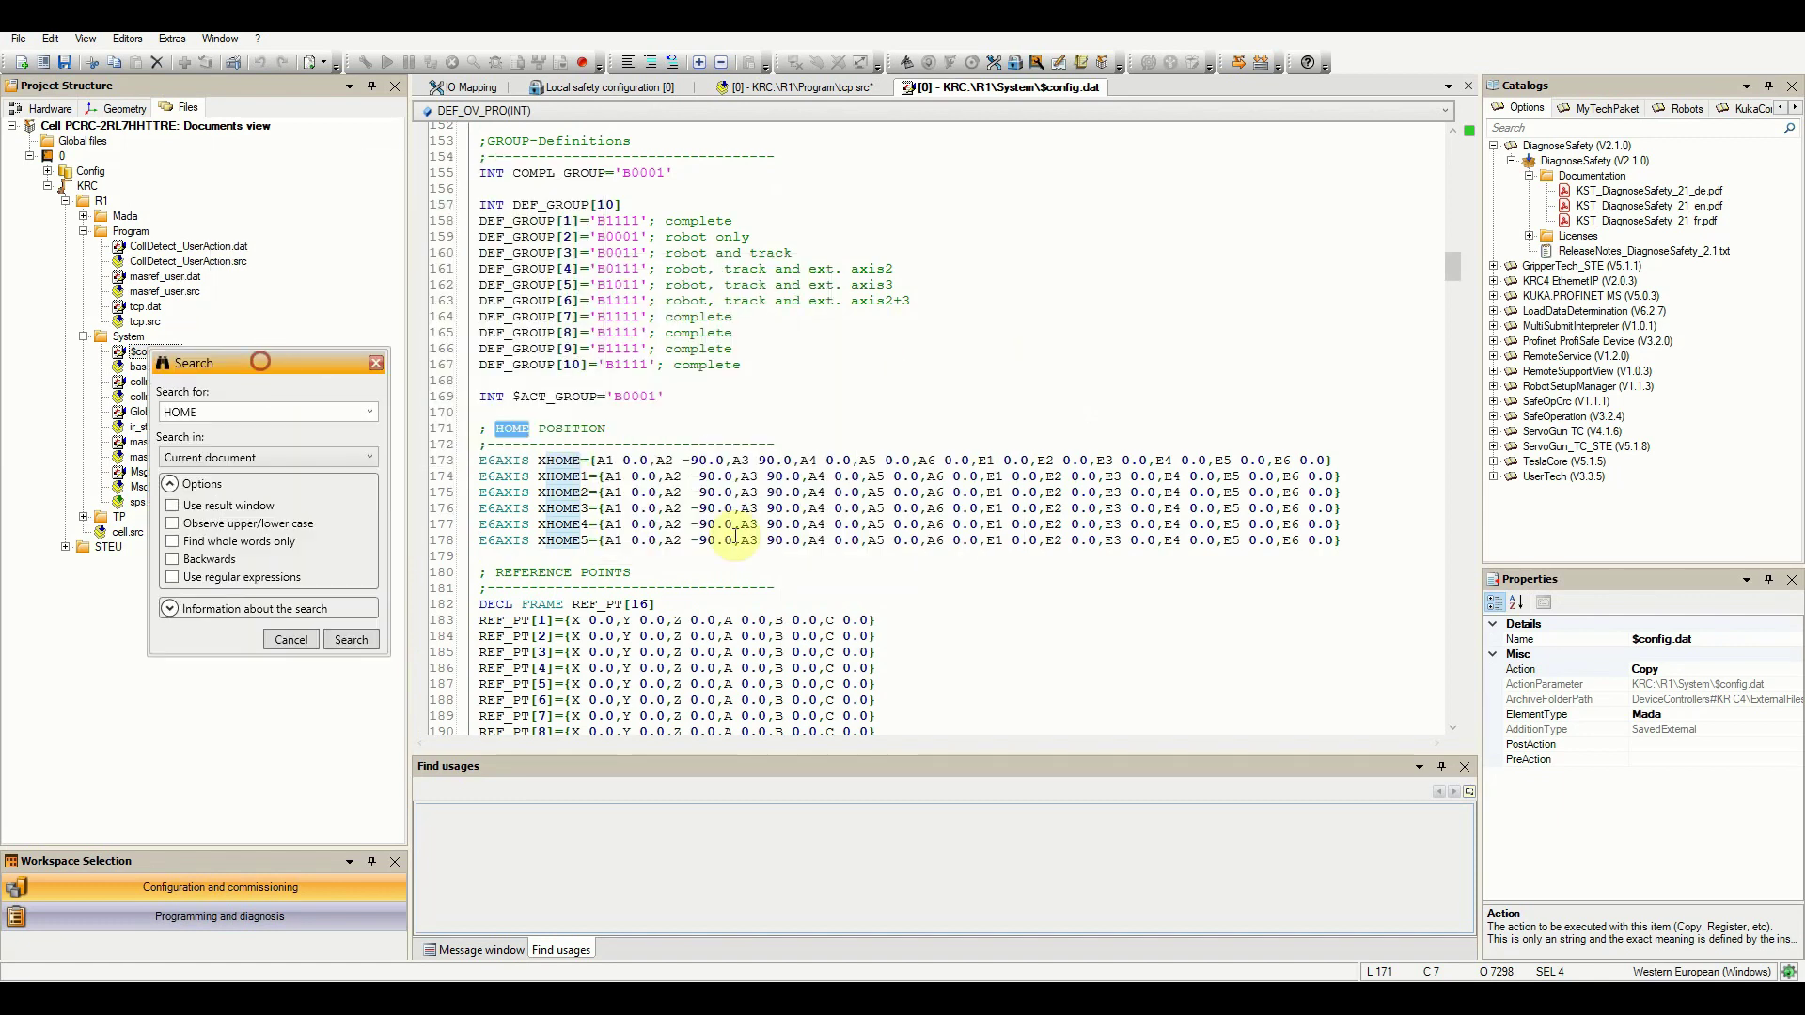
{"action": "left_click", "coordinate": [376, 362]}
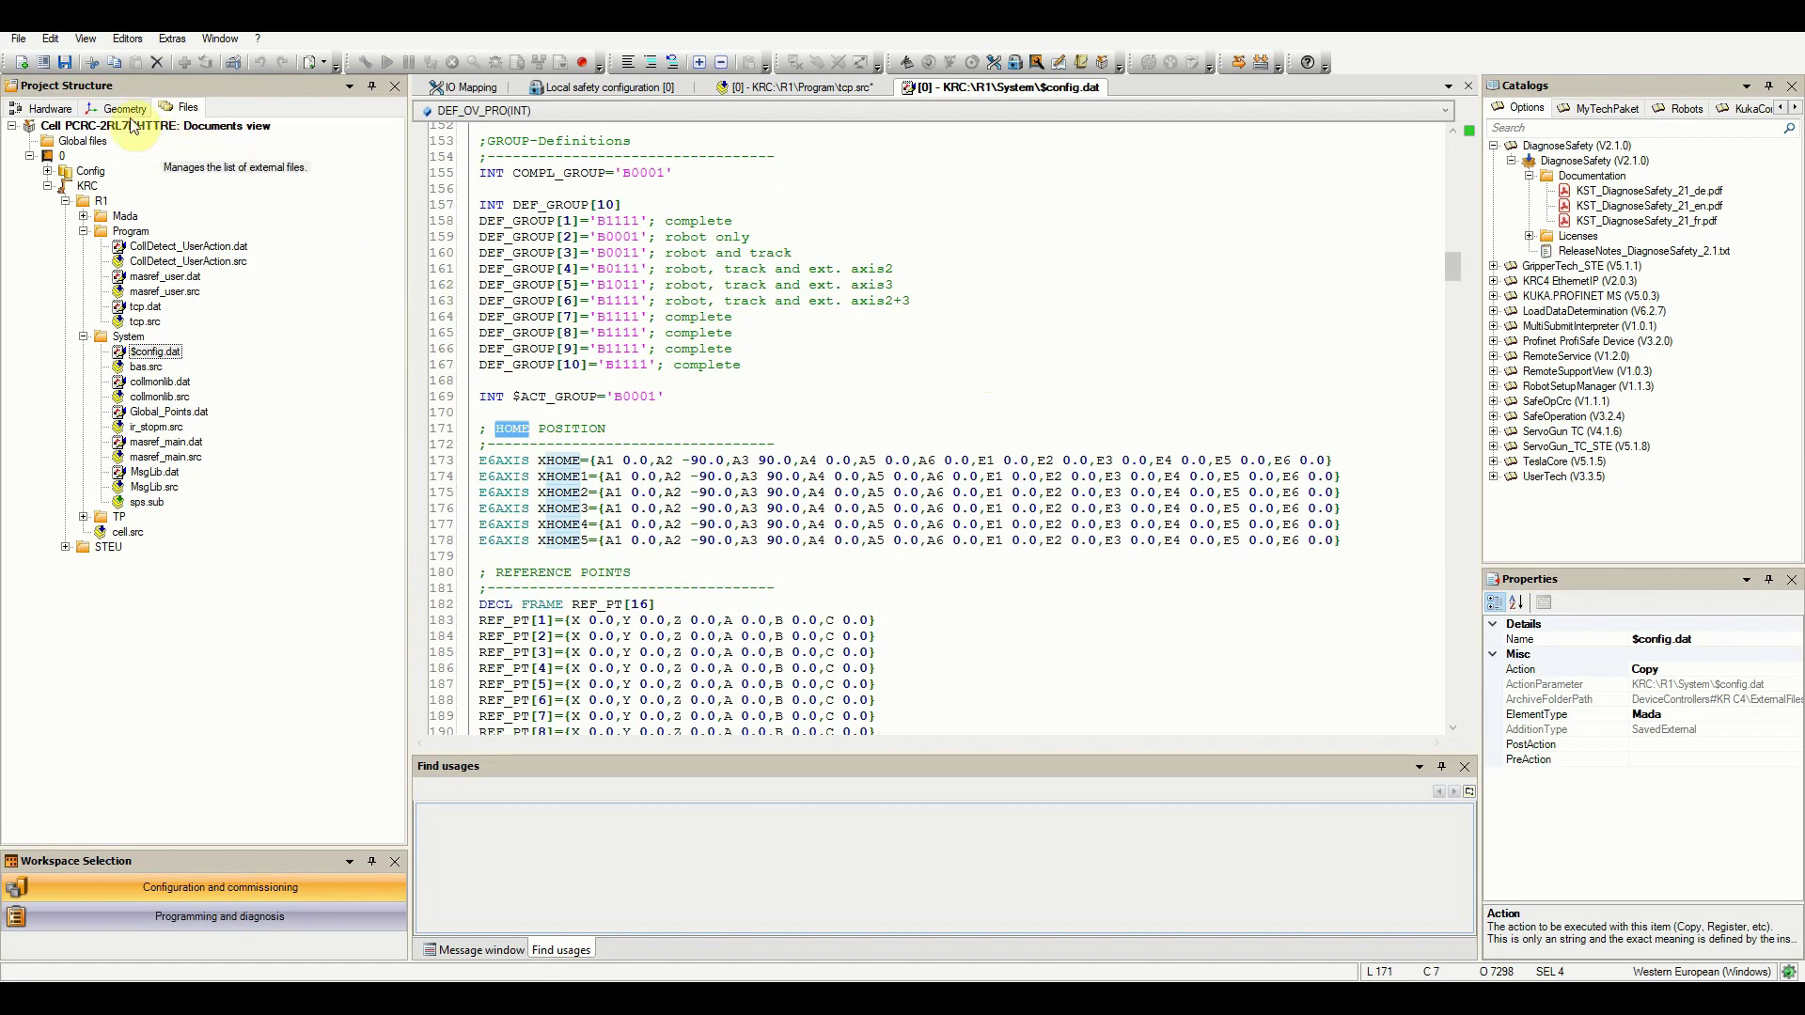
- Switch Project Structure to the Hardware view showing the active KRC4 8.6.1 controller and its bus devices
{"action": "left_click", "coordinate": [50, 109]}
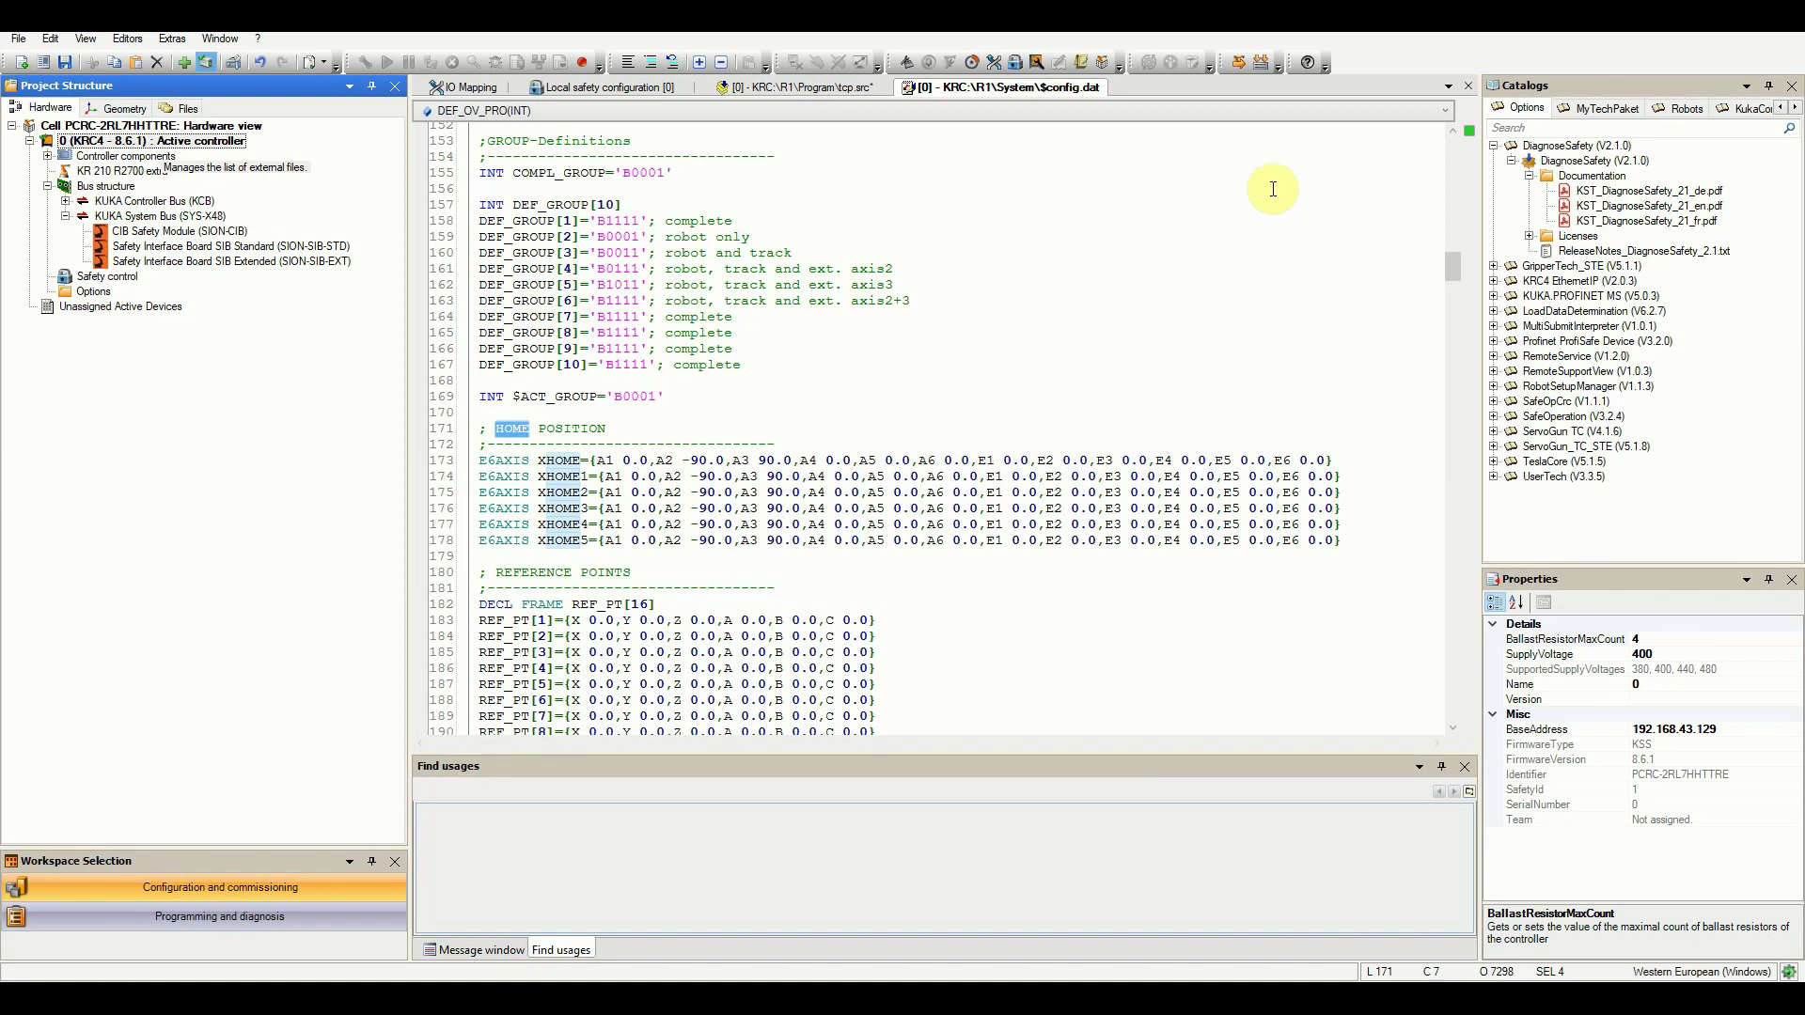
{"action": "left_click", "coordinate": [1262, 63]}
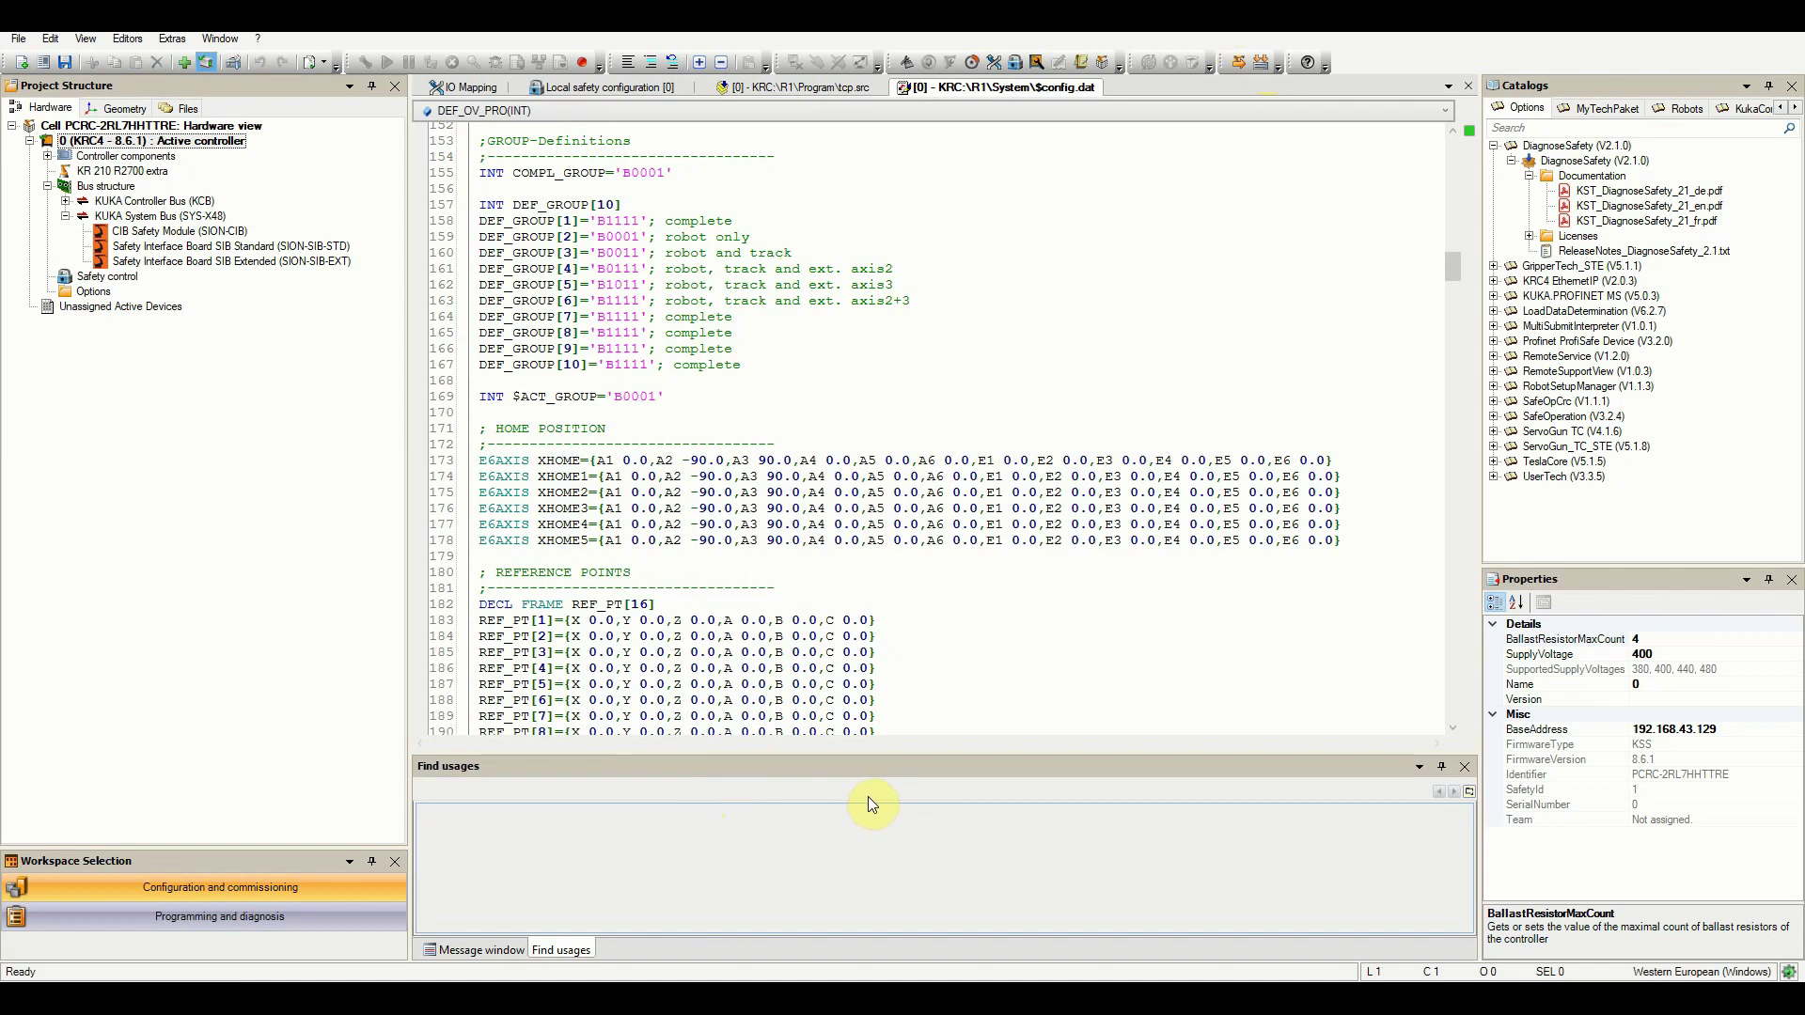
- Deploy the project to controller 0 at 192.168.43.129 until activation fails, requiring an Expert user
{"action": "left_click", "coordinate": [1238, 62]}
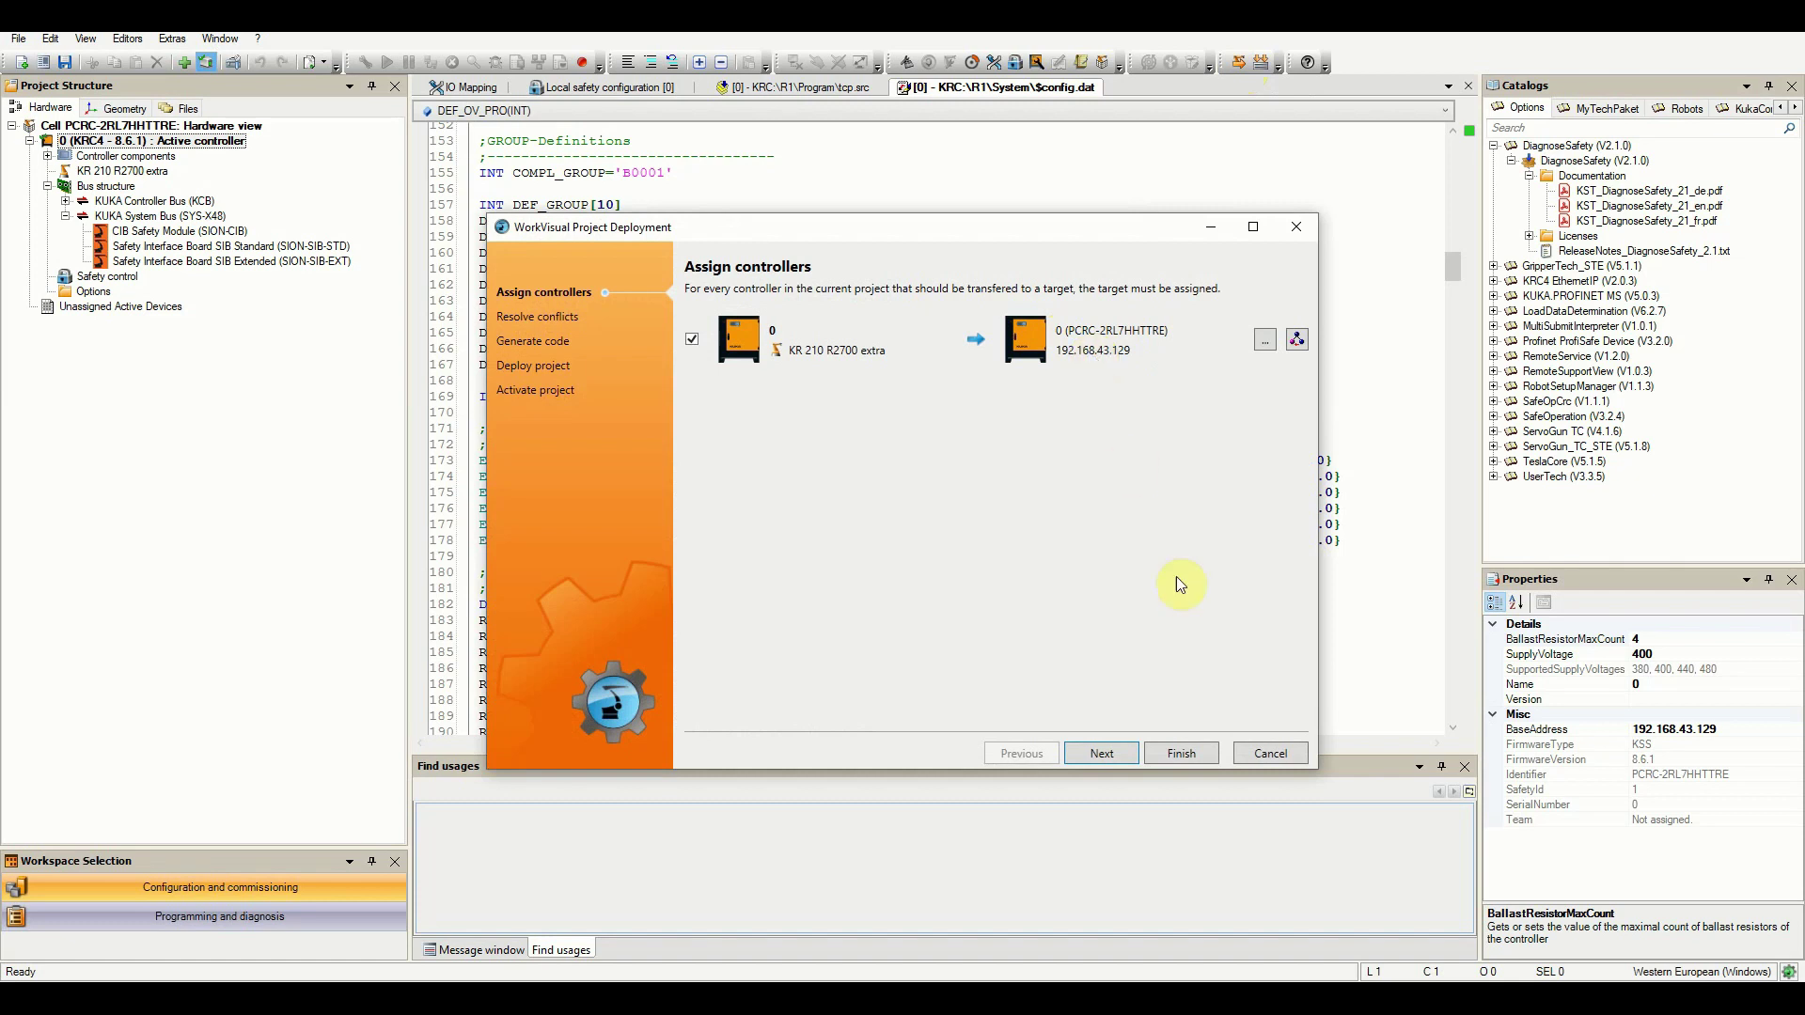
{"action": "left_click", "coordinate": [1113, 759]}
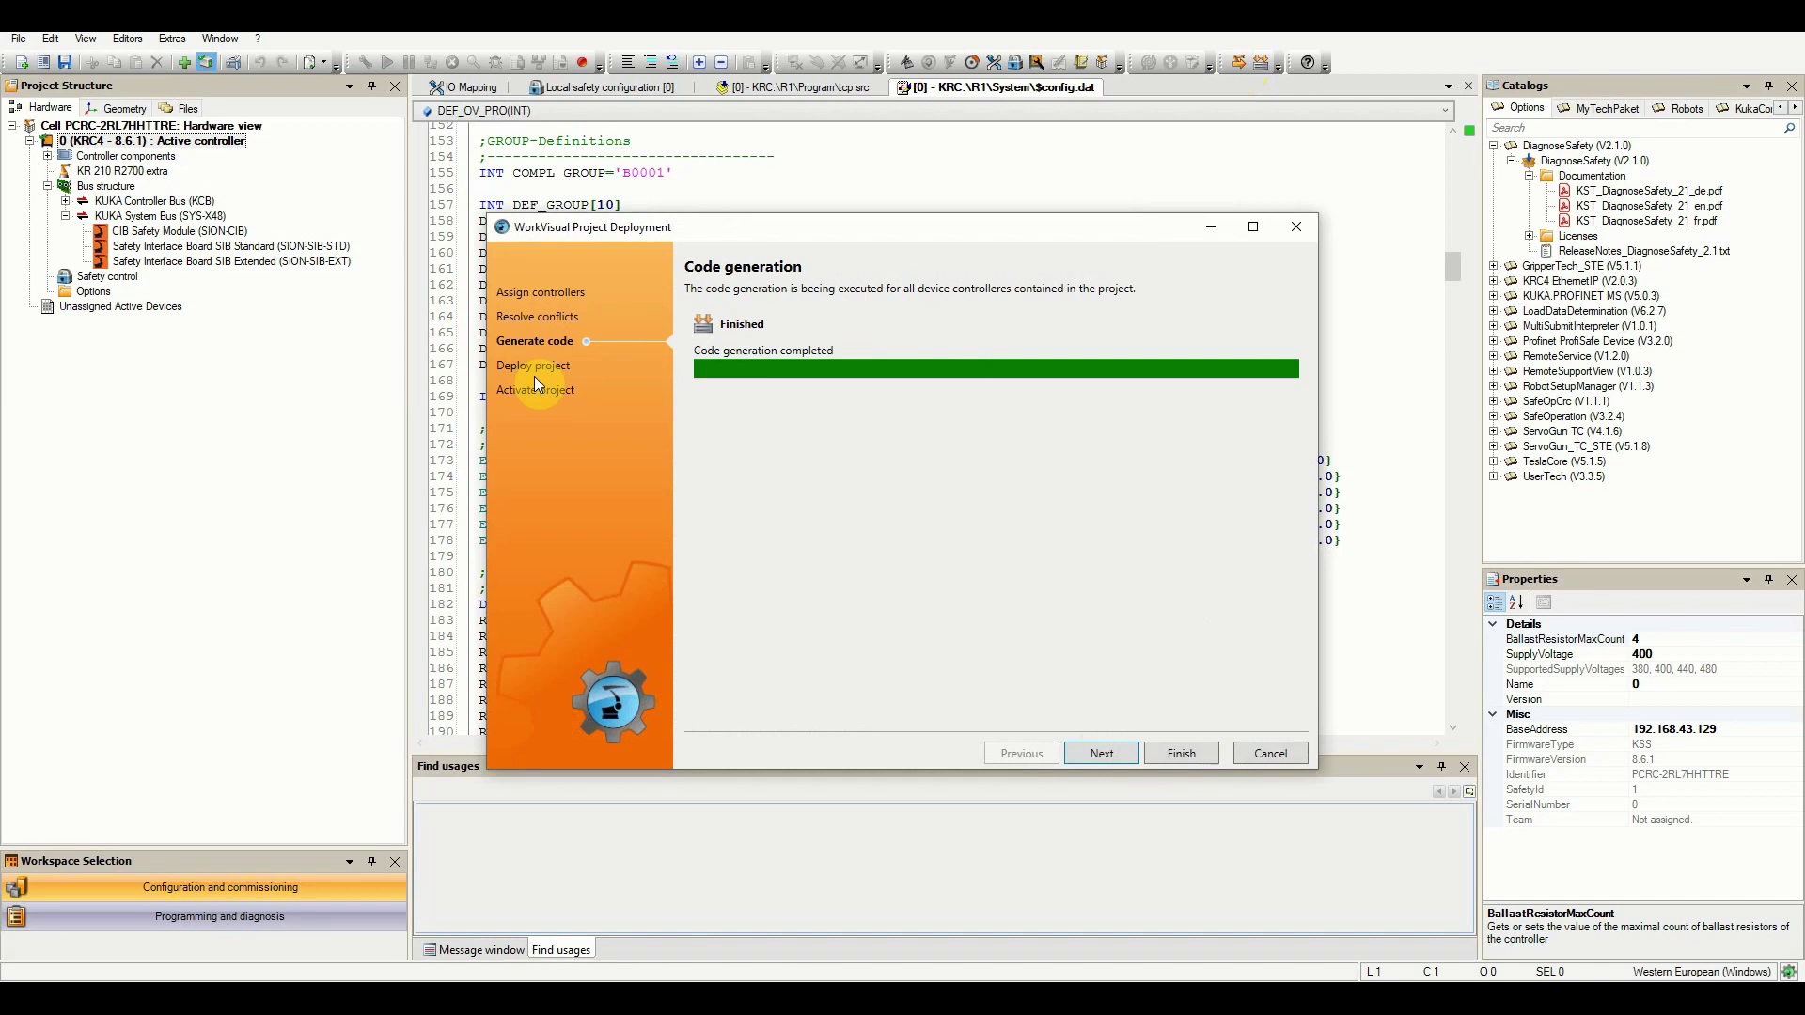
{"action": "left_click", "coordinate": [1106, 758]}
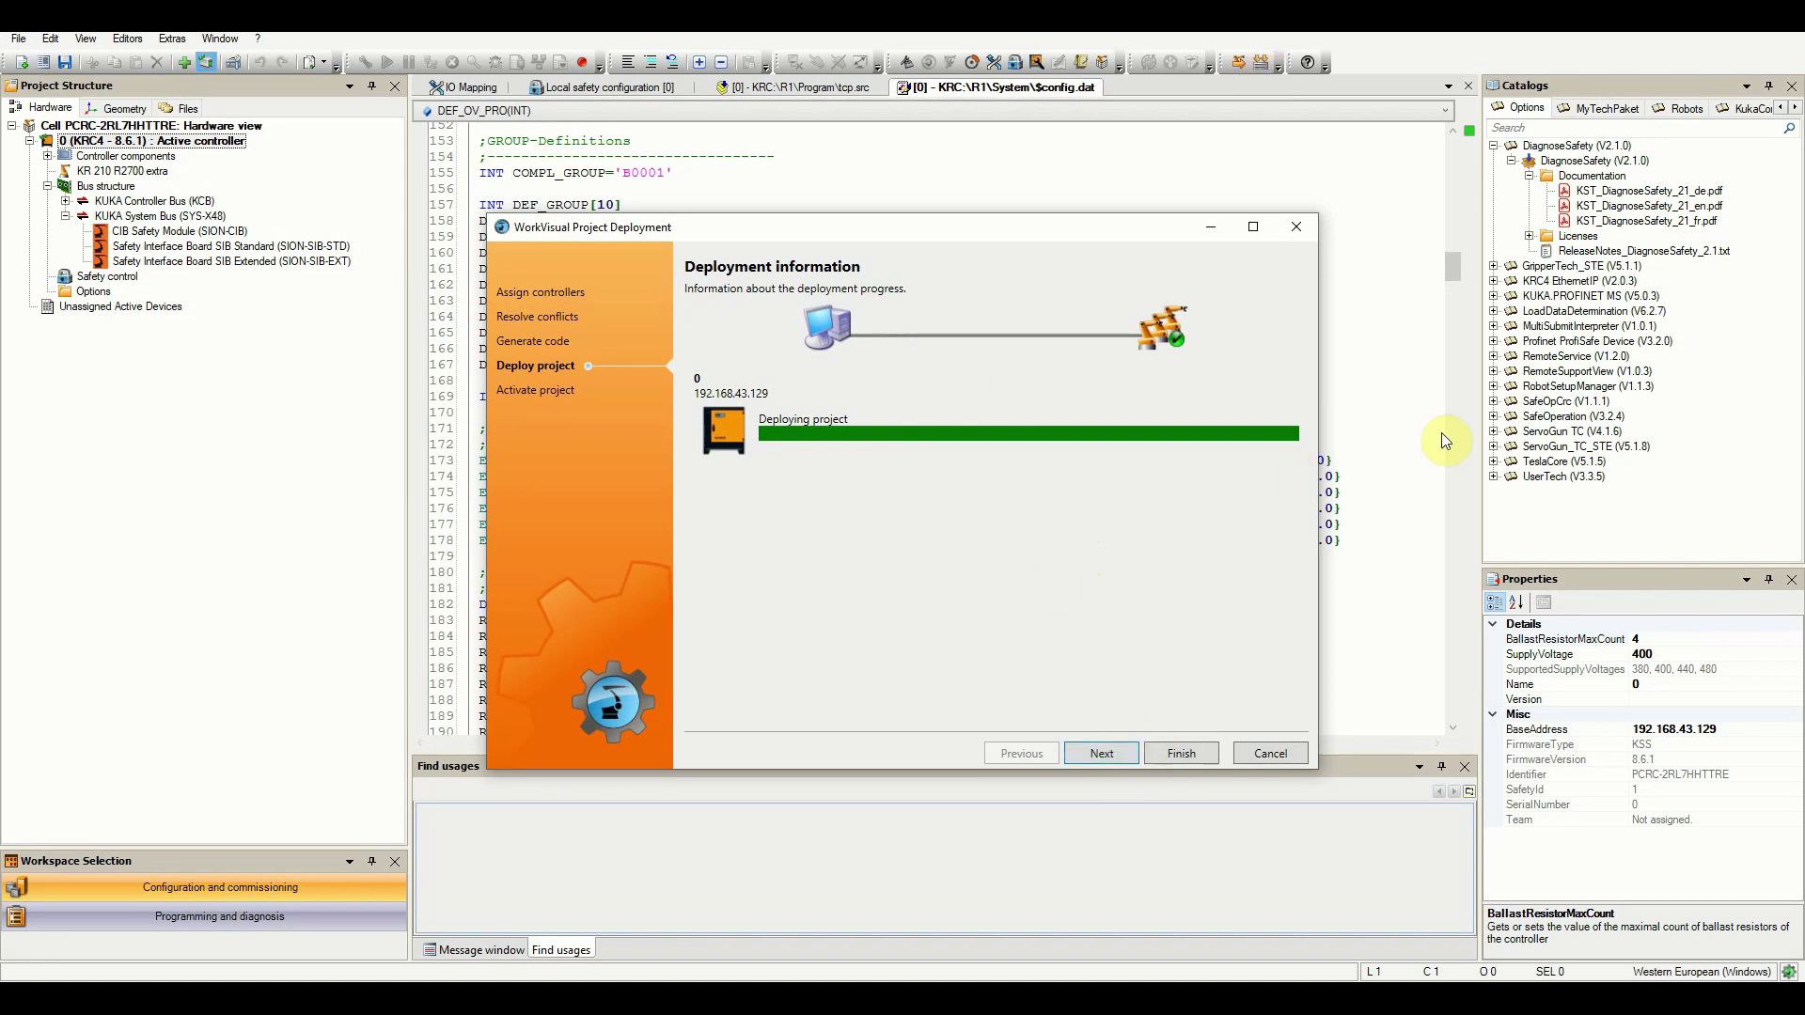
{"action": "left_click", "coordinate": [1119, 753]}
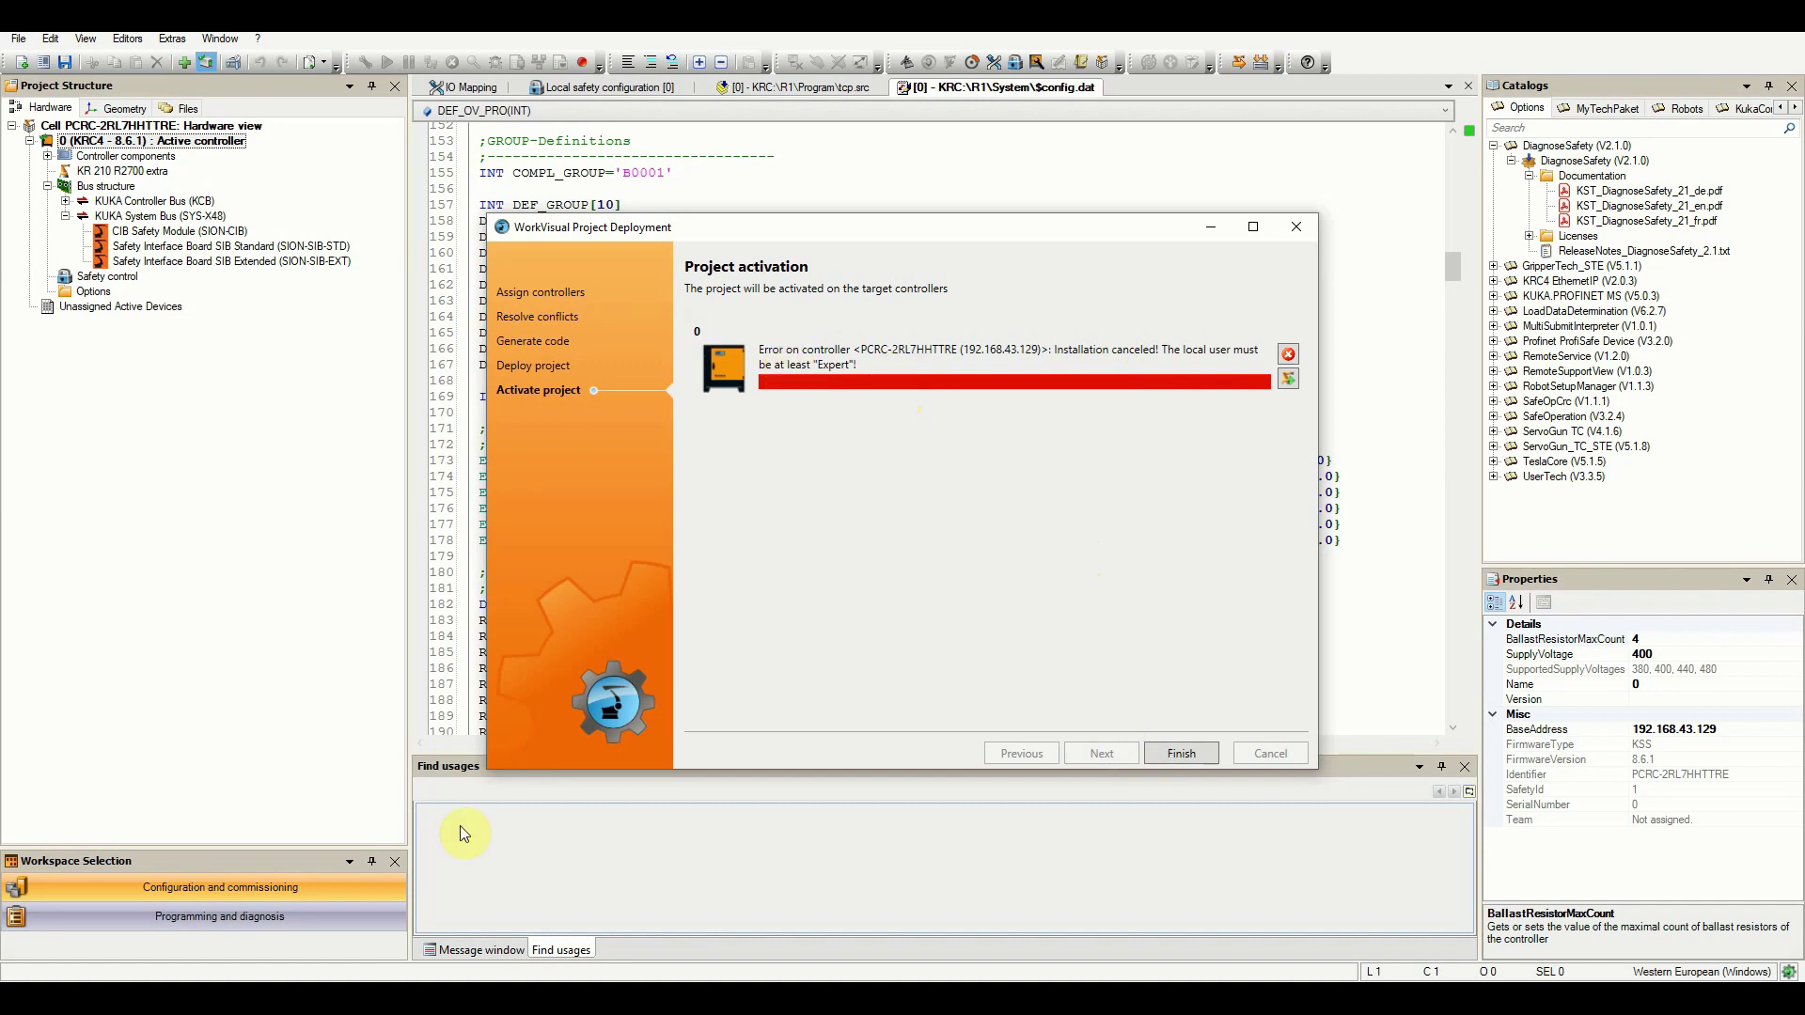
- Log on to the smartPAD as Expert with the password and acknowledge the user-switch message
{"action": "key", "text": "alt+Tab"}
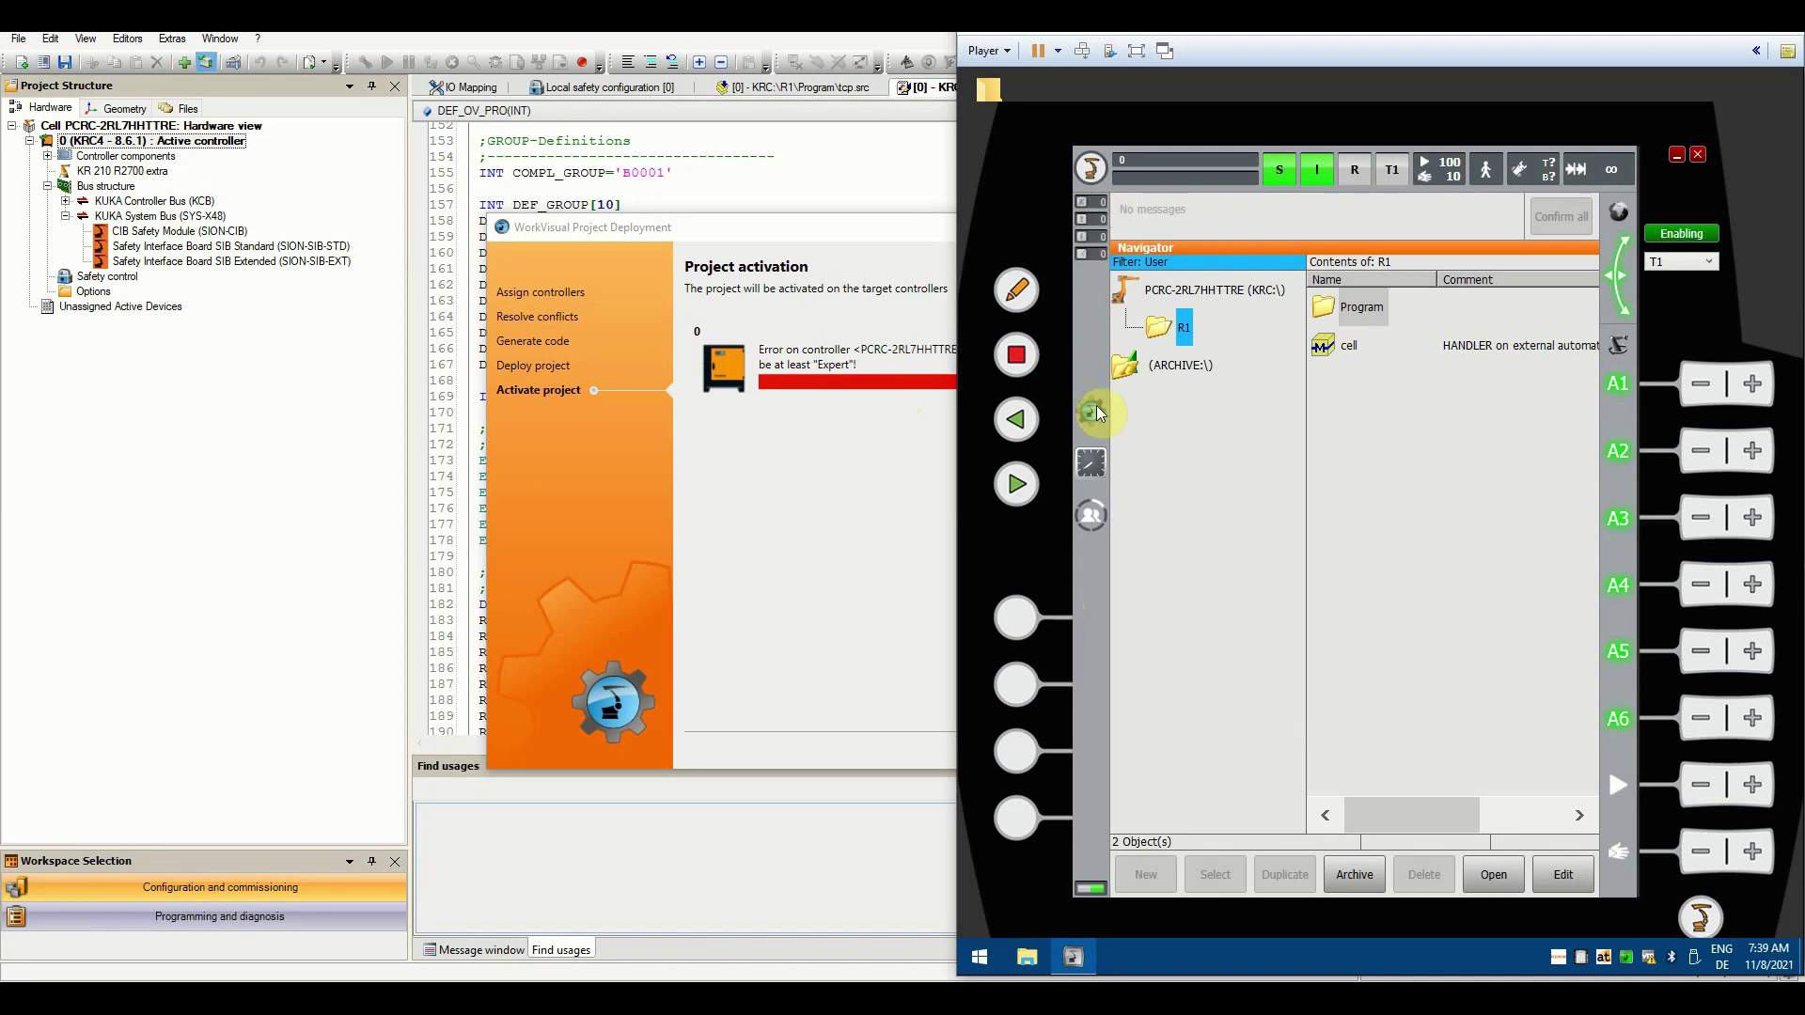
{"action": "left_click", "coordinate": [1091, 518]}
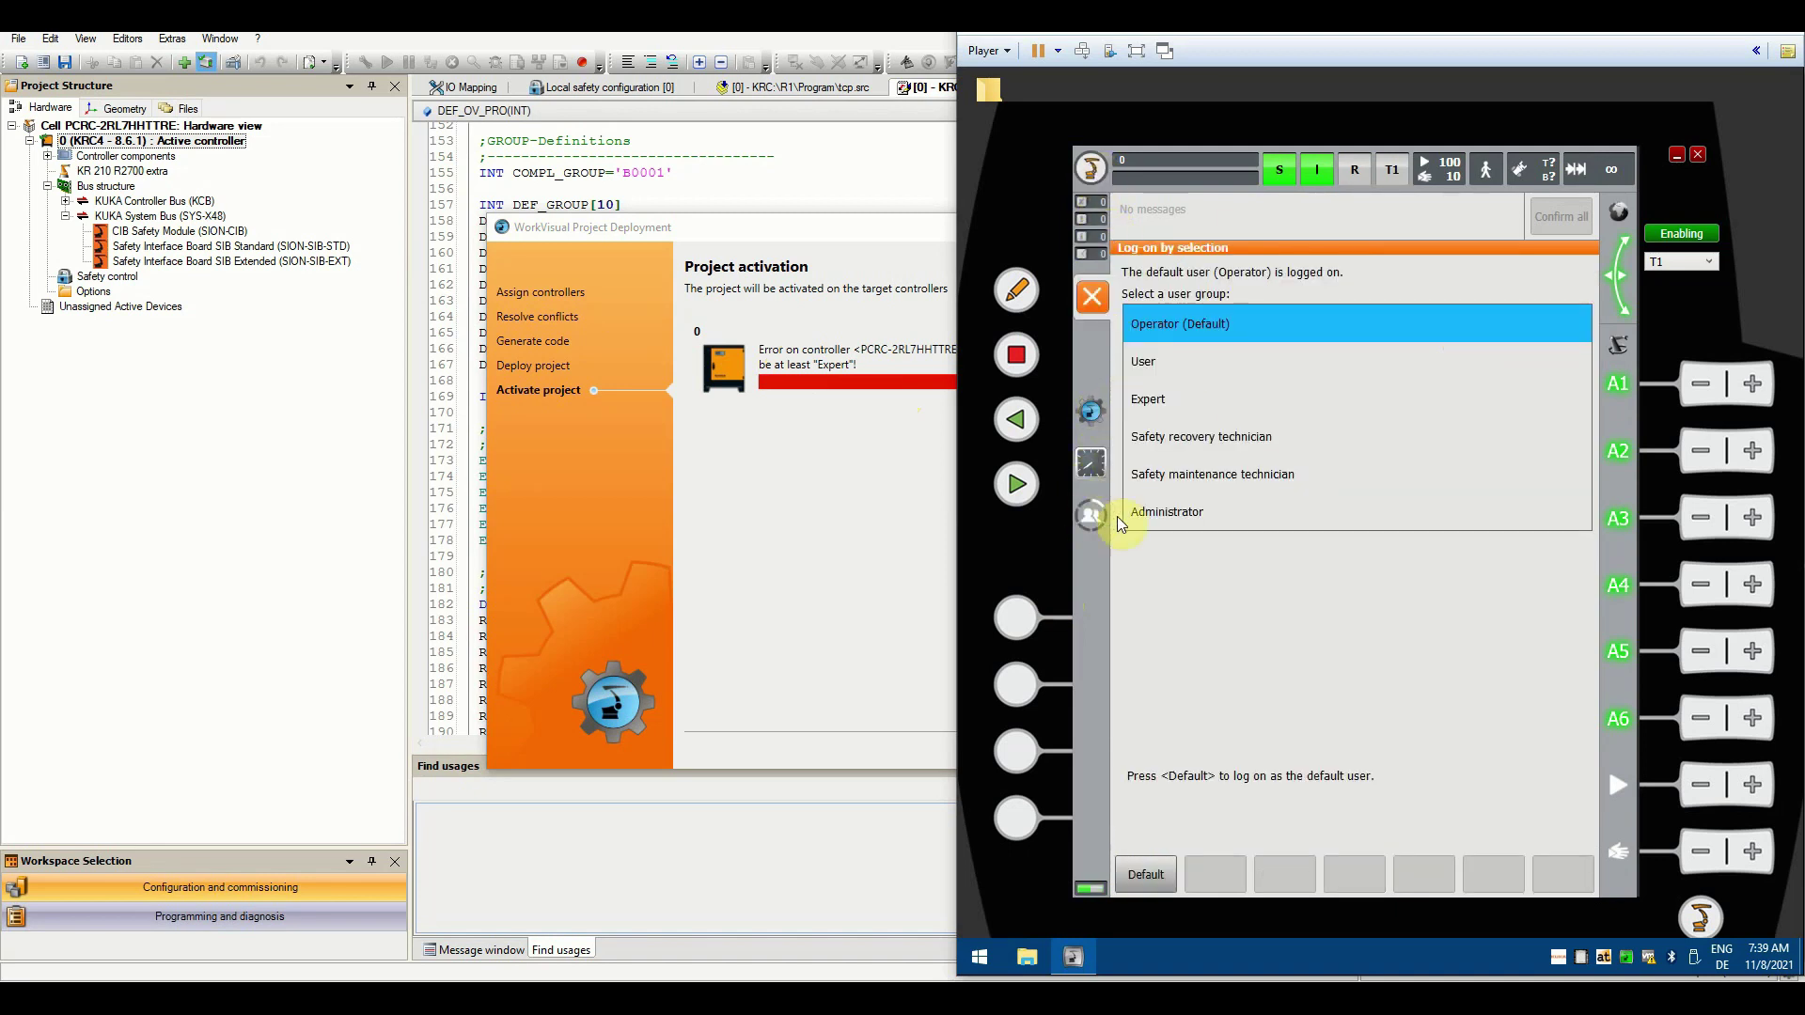
{"action": "left_click", "coordinate": [1182, 404]}
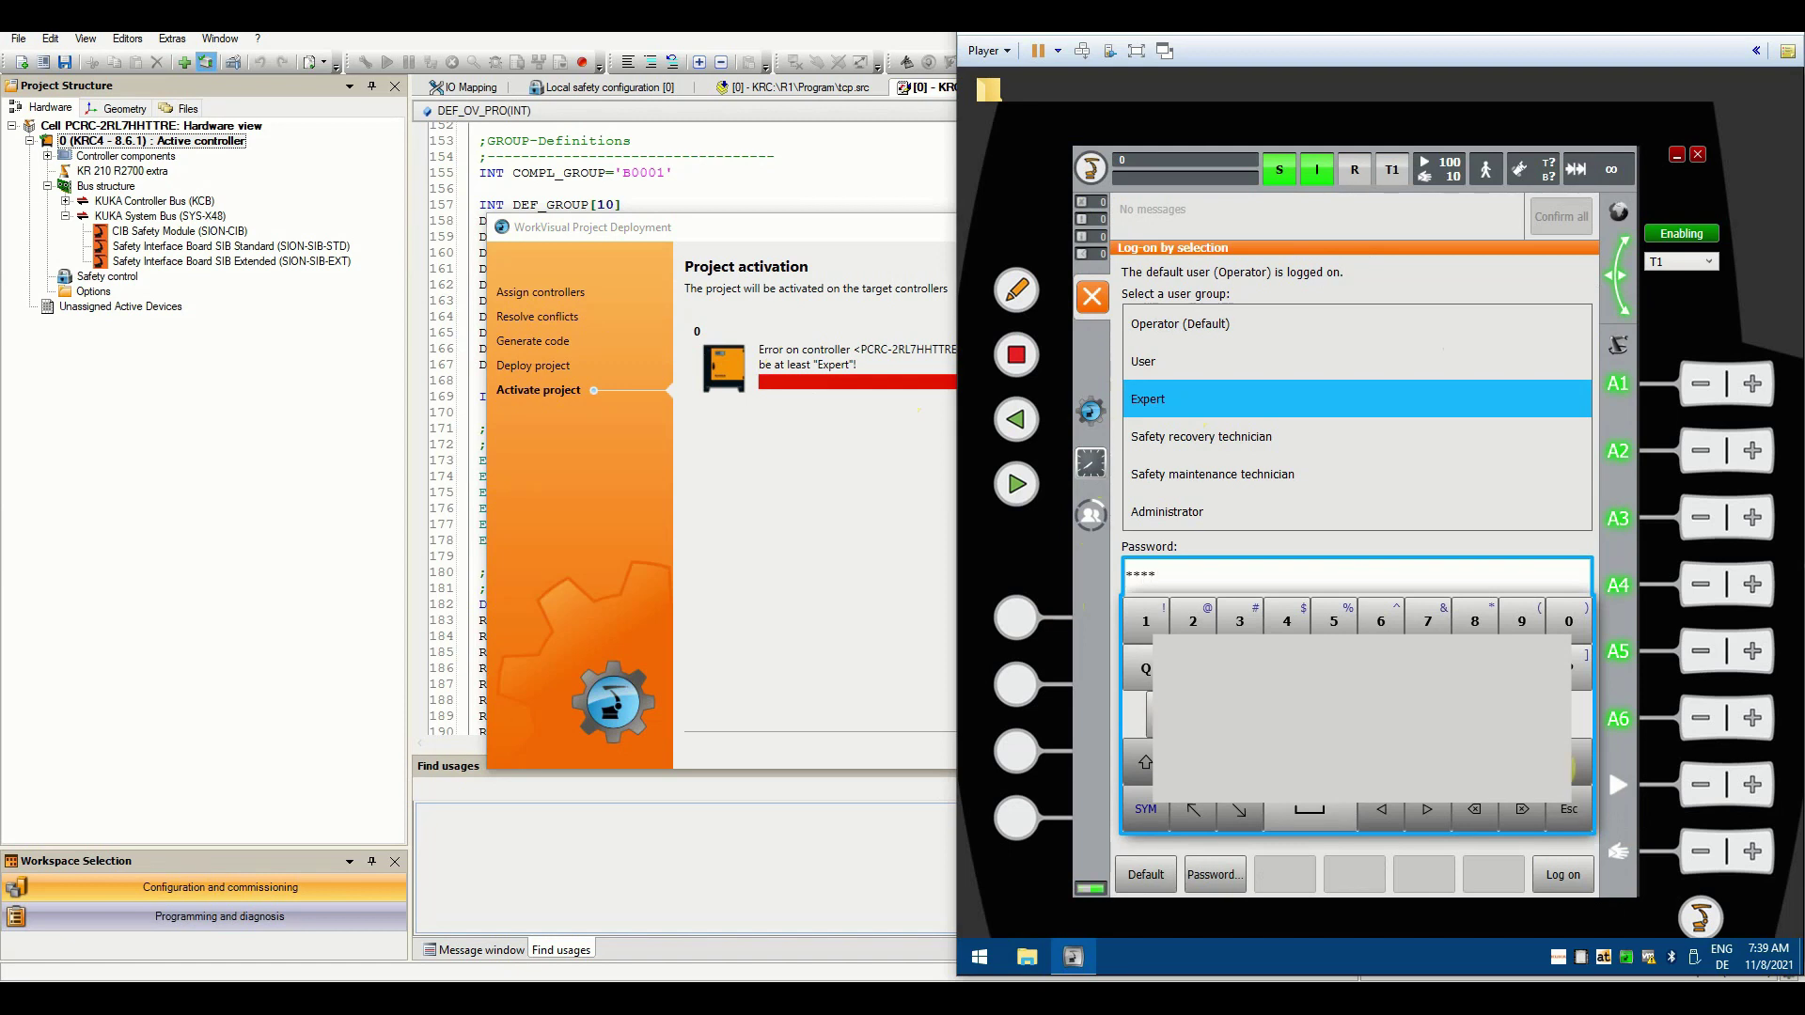
{"action": "key", "text": "Return"}
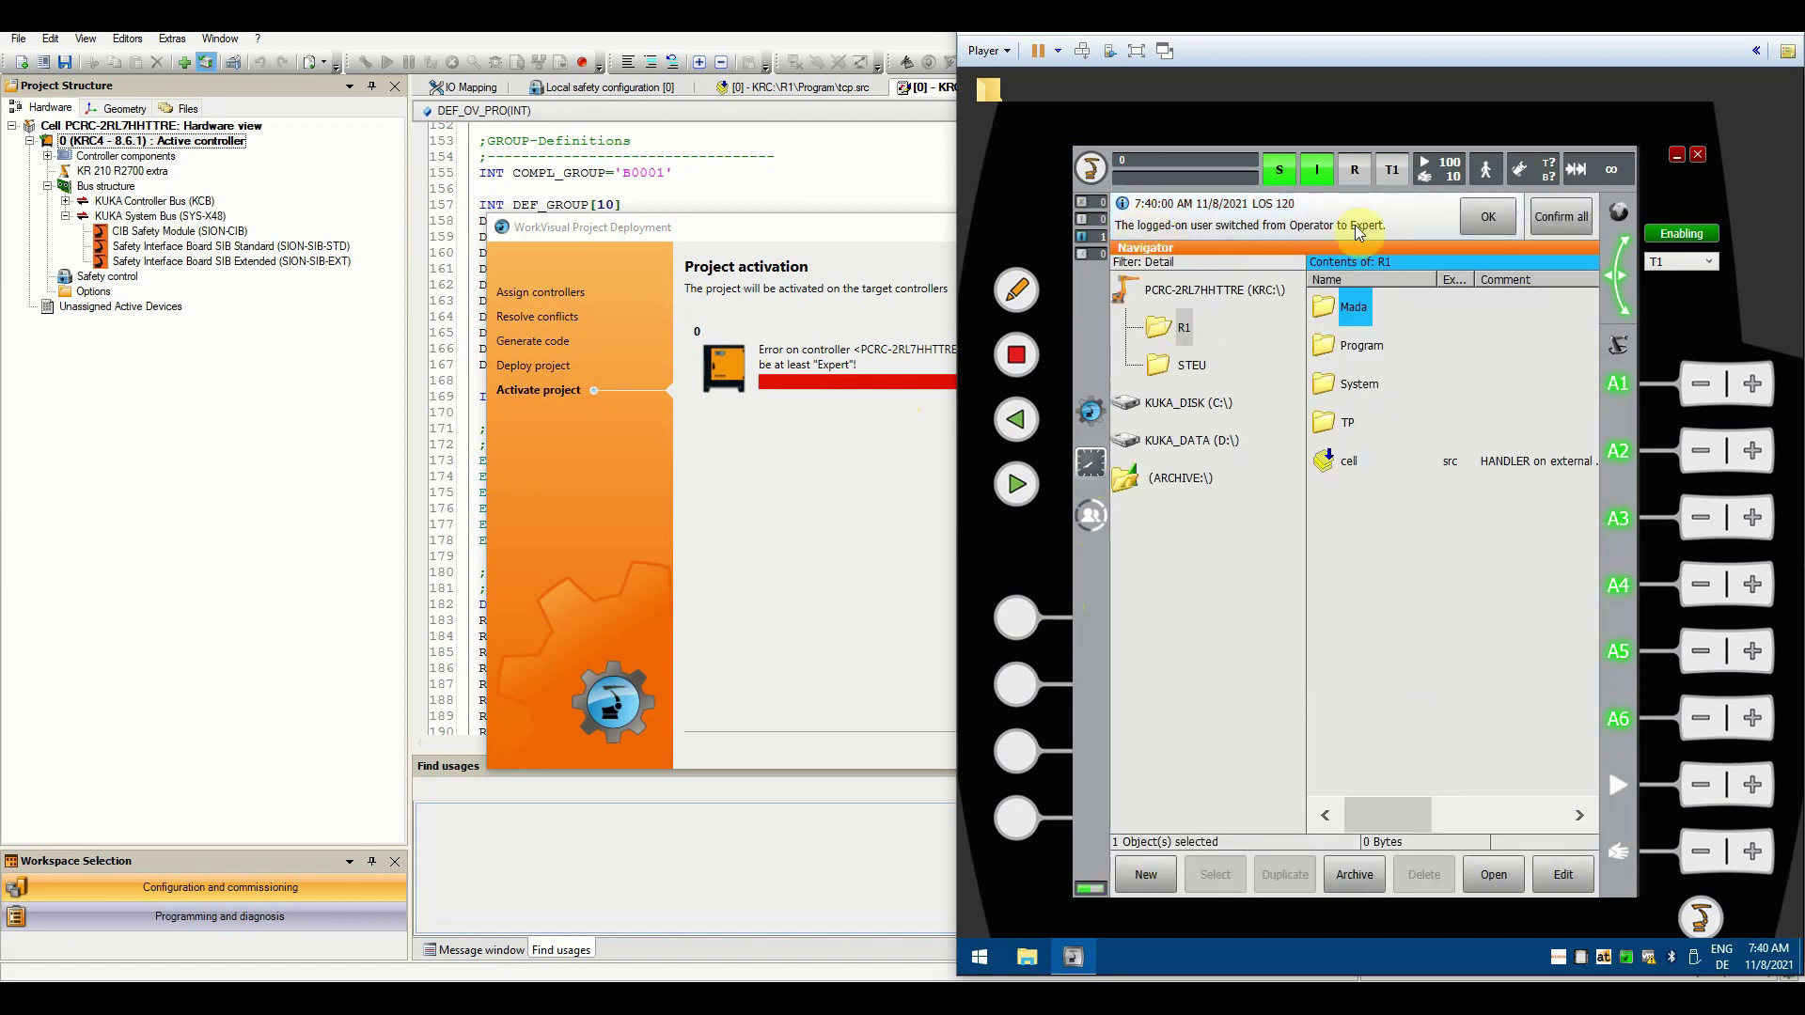
{"action": "left_click", "coordinate": [1553, 216]}
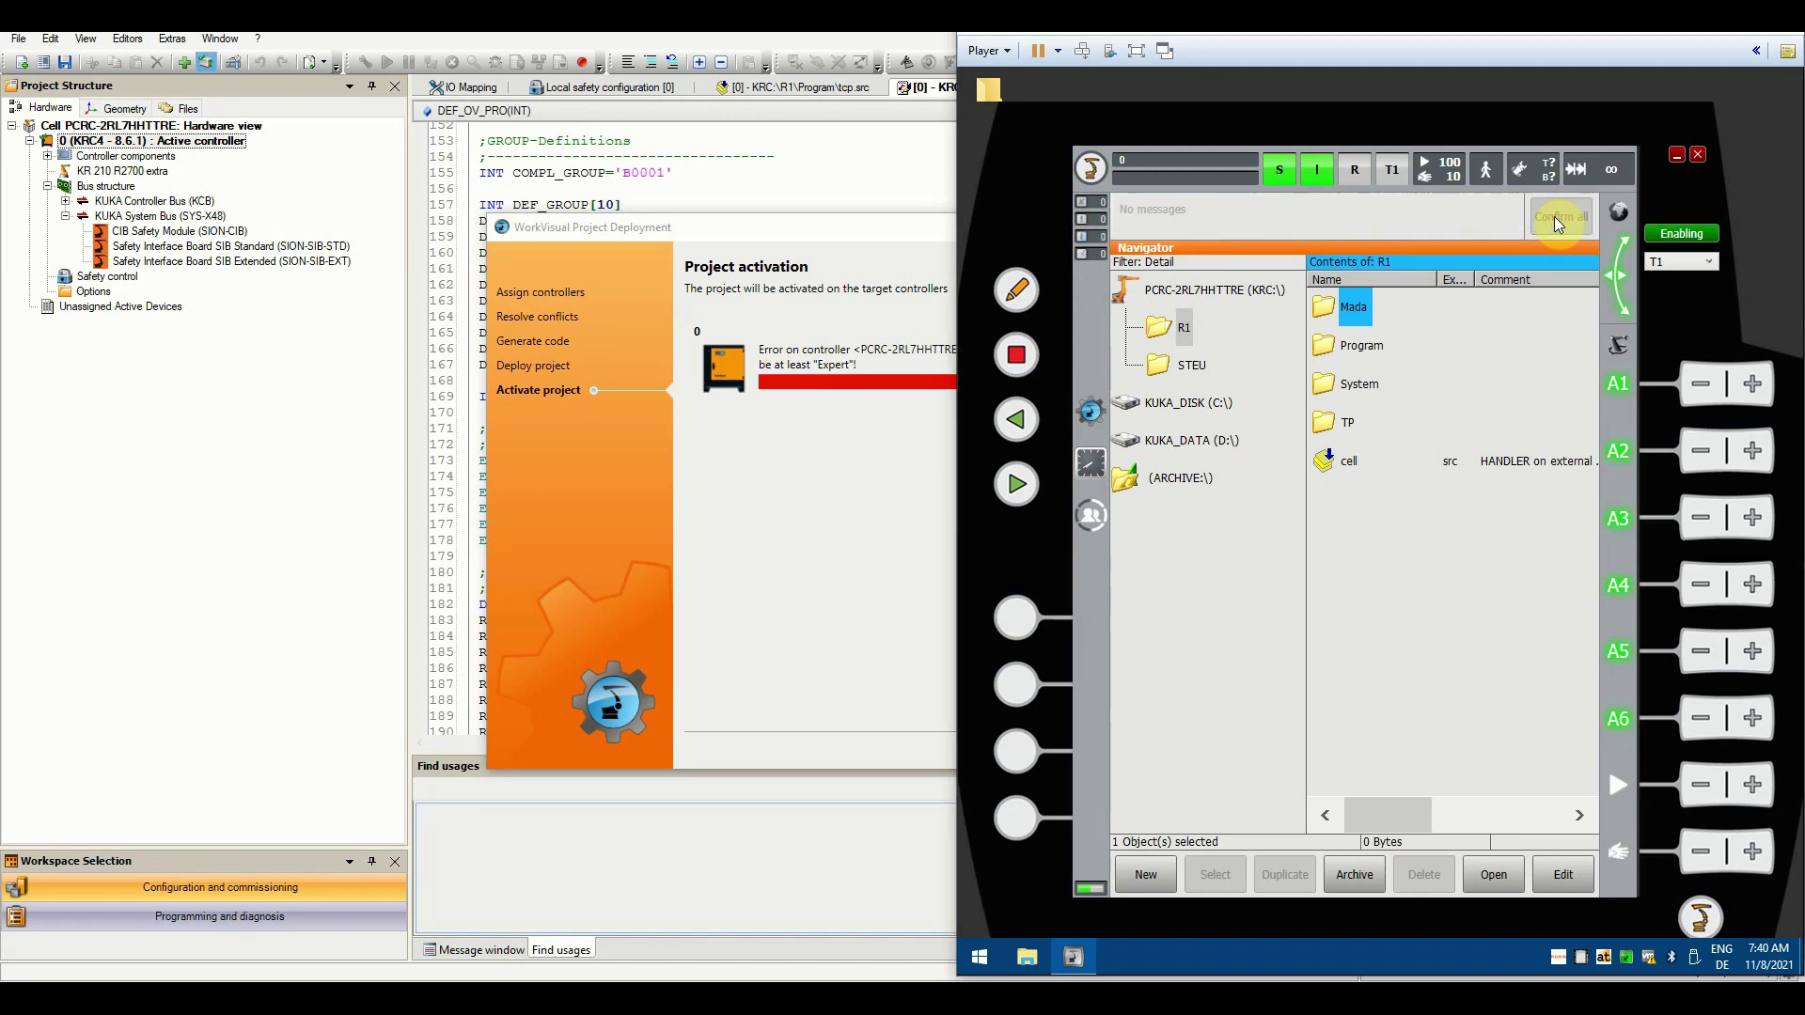
{"action": "left_click", "coordinate": [940, 410]}
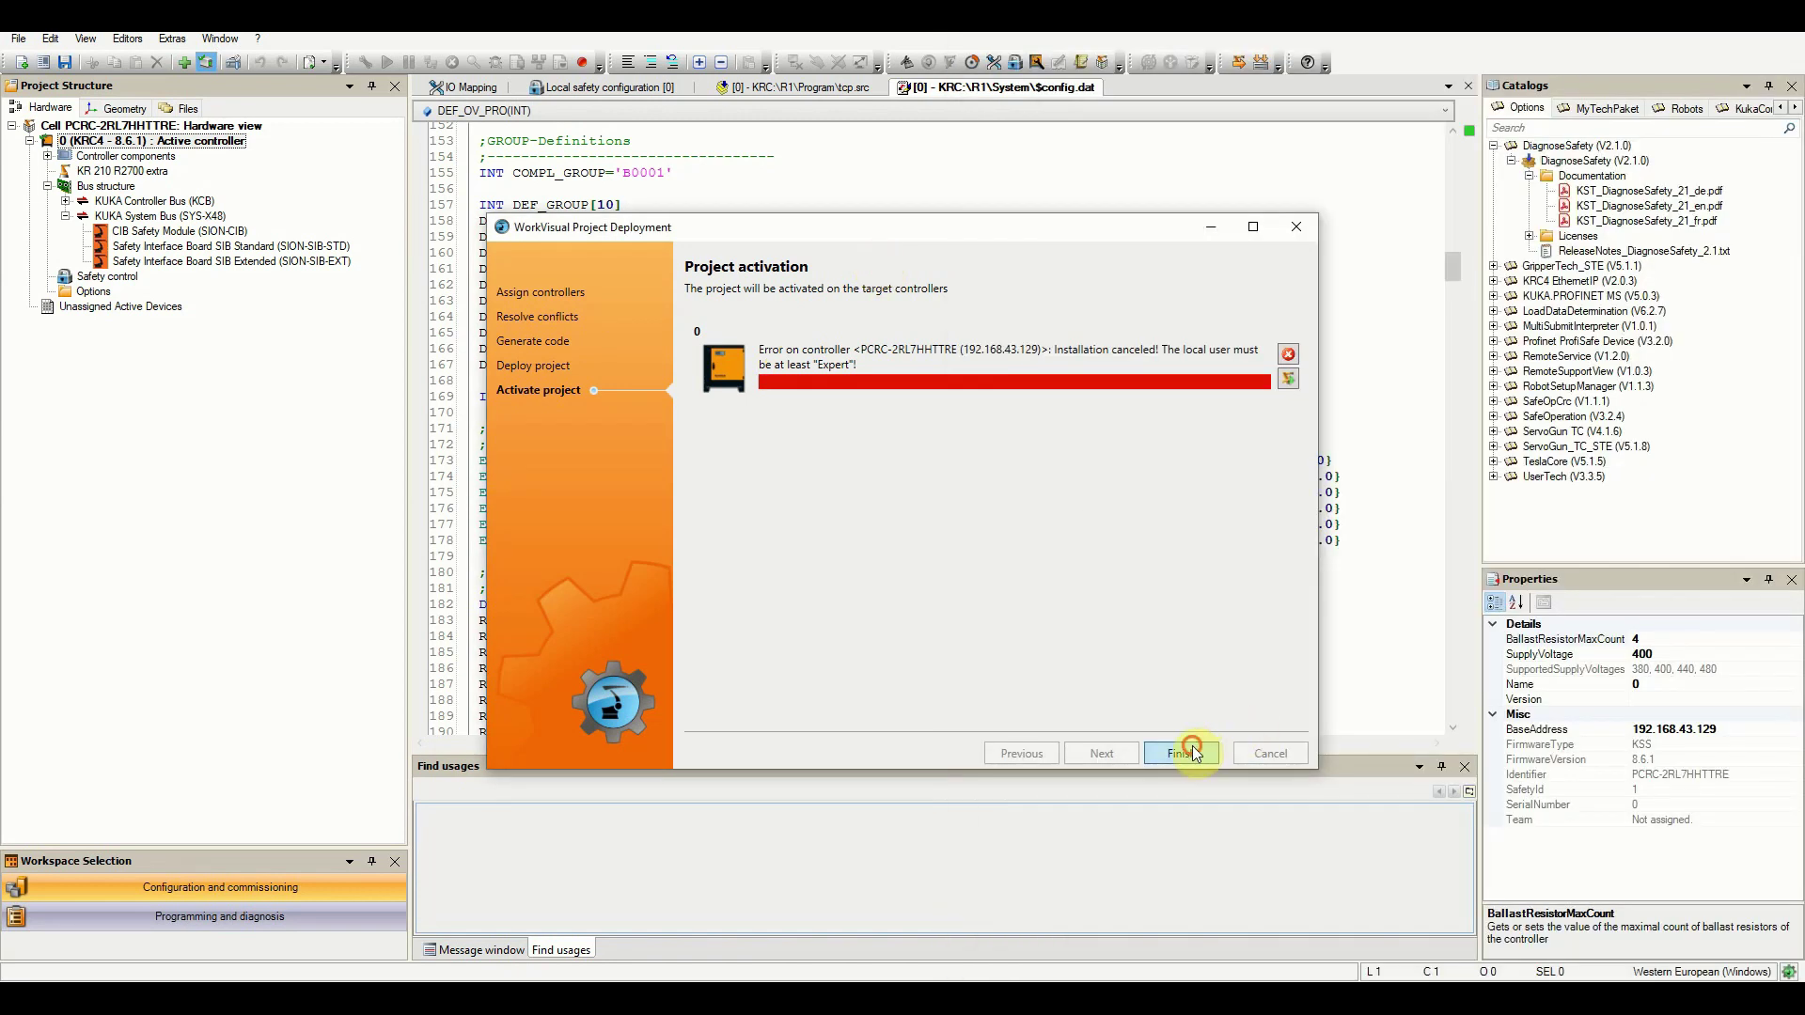
- Close the failed deployment wizard and redeploy the project, running all steps through to activation
{"action": "left_click", "coordinate": [1197, 749]}
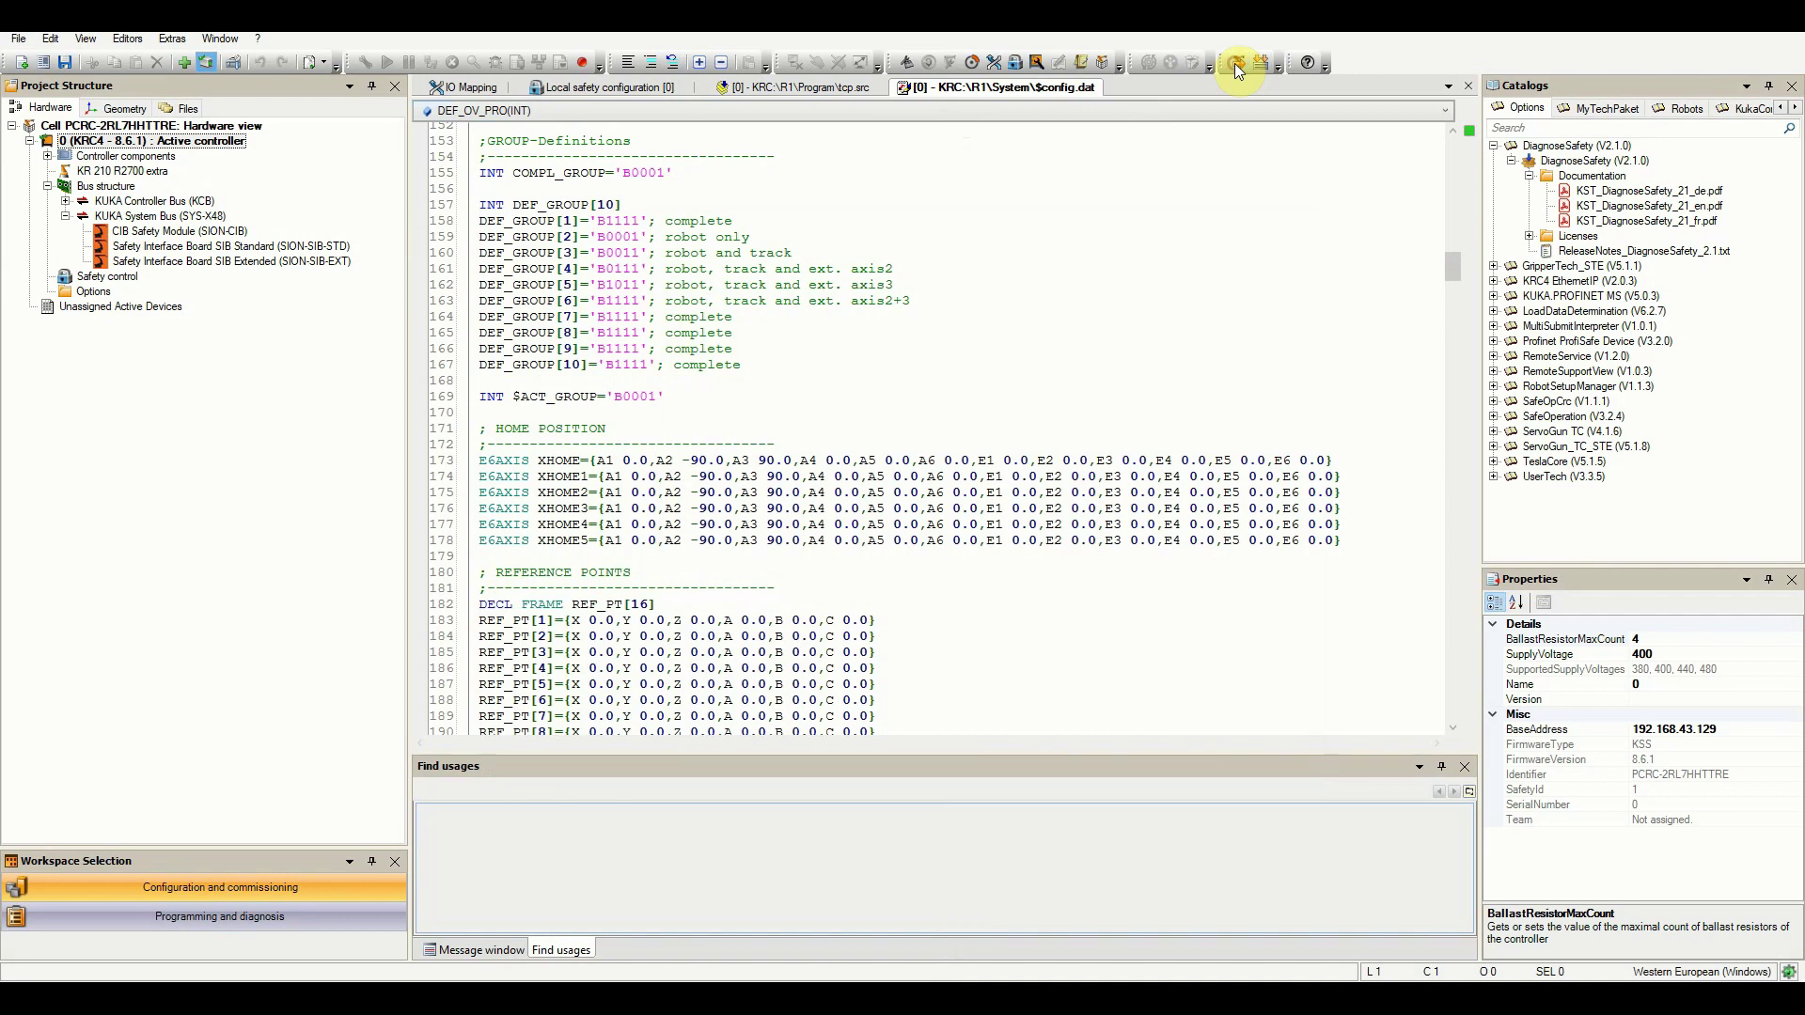
{"action": "left_click", "coordinate": [1236, 64]}
{"action": "left_click", "coordinate": [1188, 754]}
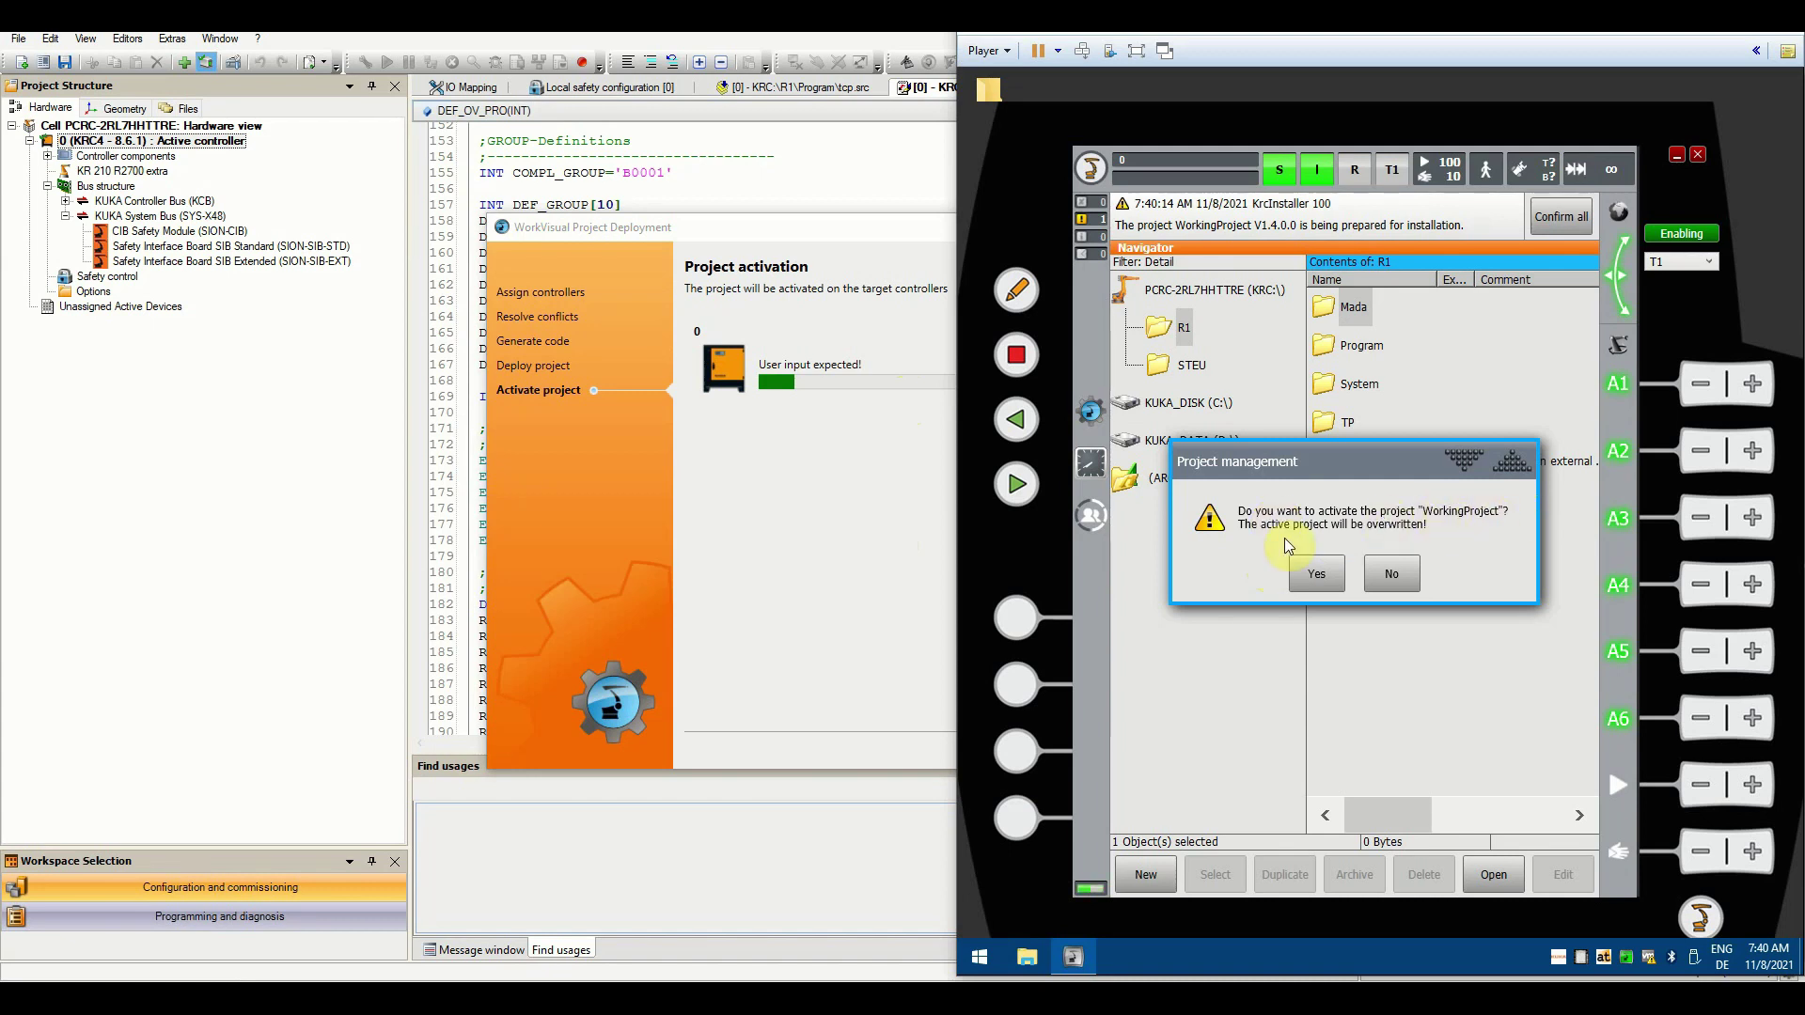
- Approve activating WorkingProject, review the change details, and confirm so the controller reconfigures
{"action": "left_click", "coordinate": [1318, 577]}
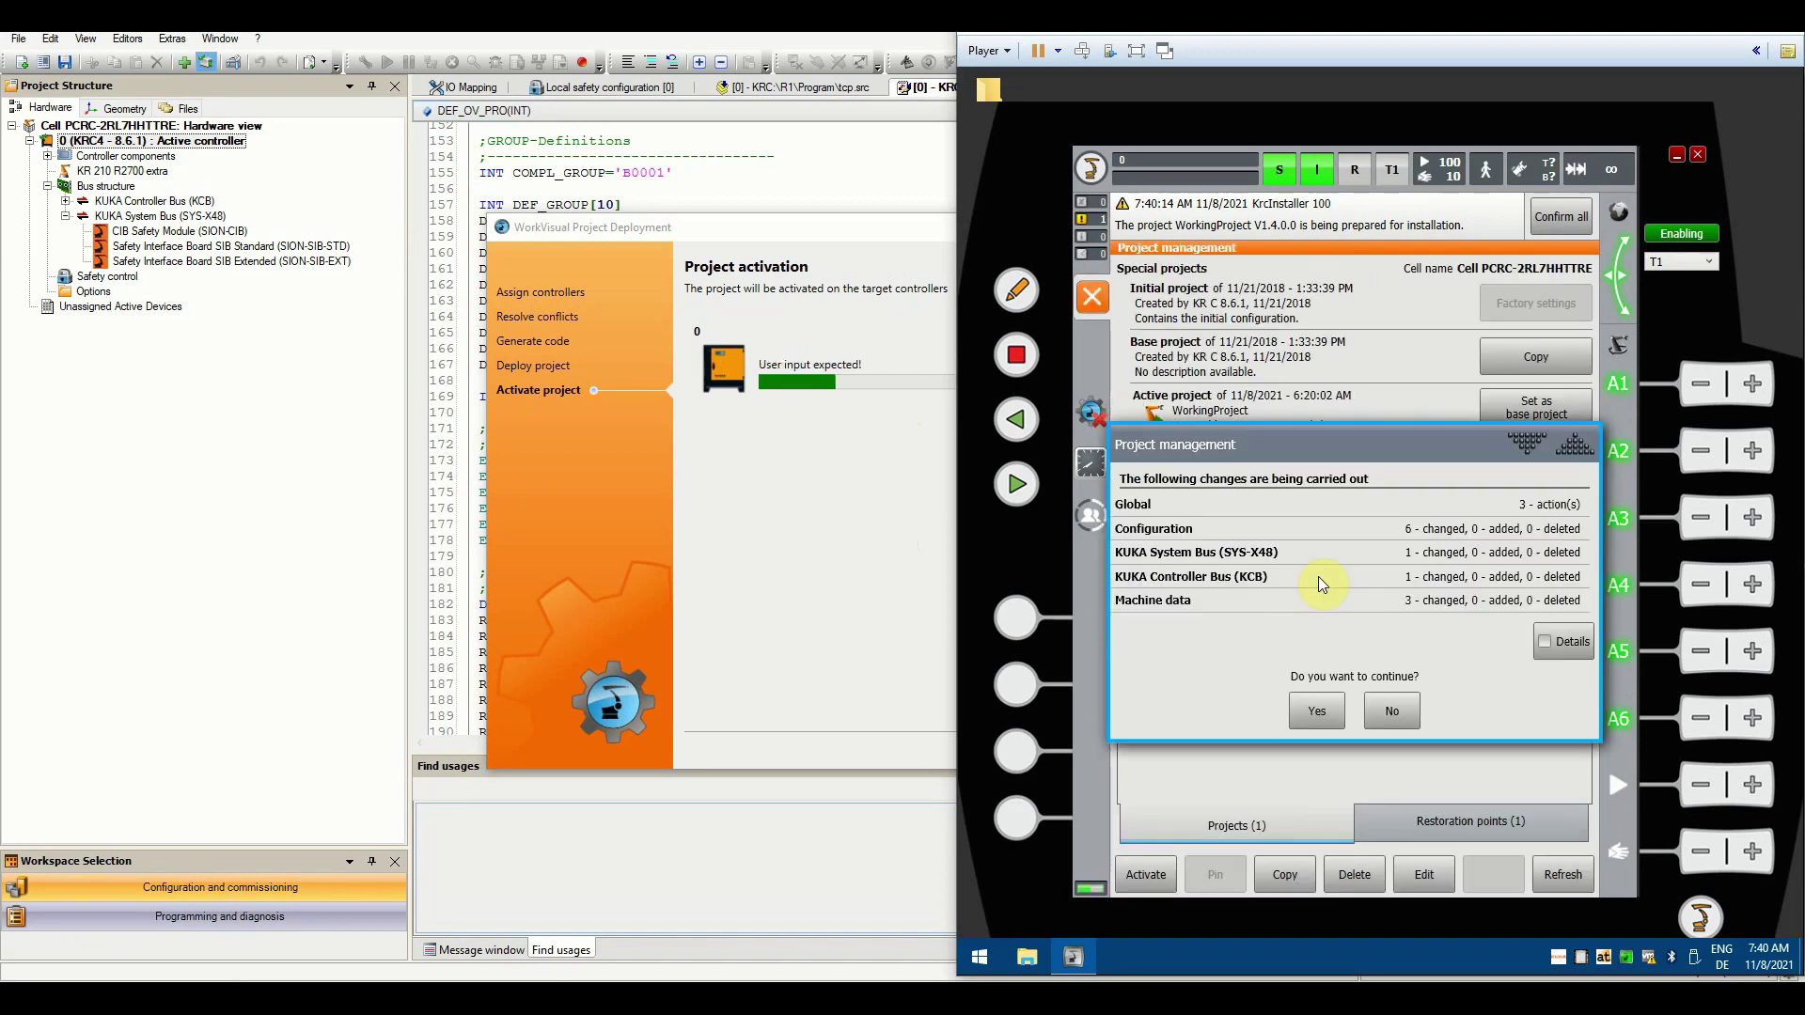
{"action": "left_click", "coordinate": [1551, 644]}
{"action": "left_click_drag", "start_coordinate": [1579, 584], "coordinate": [1580, 674]}
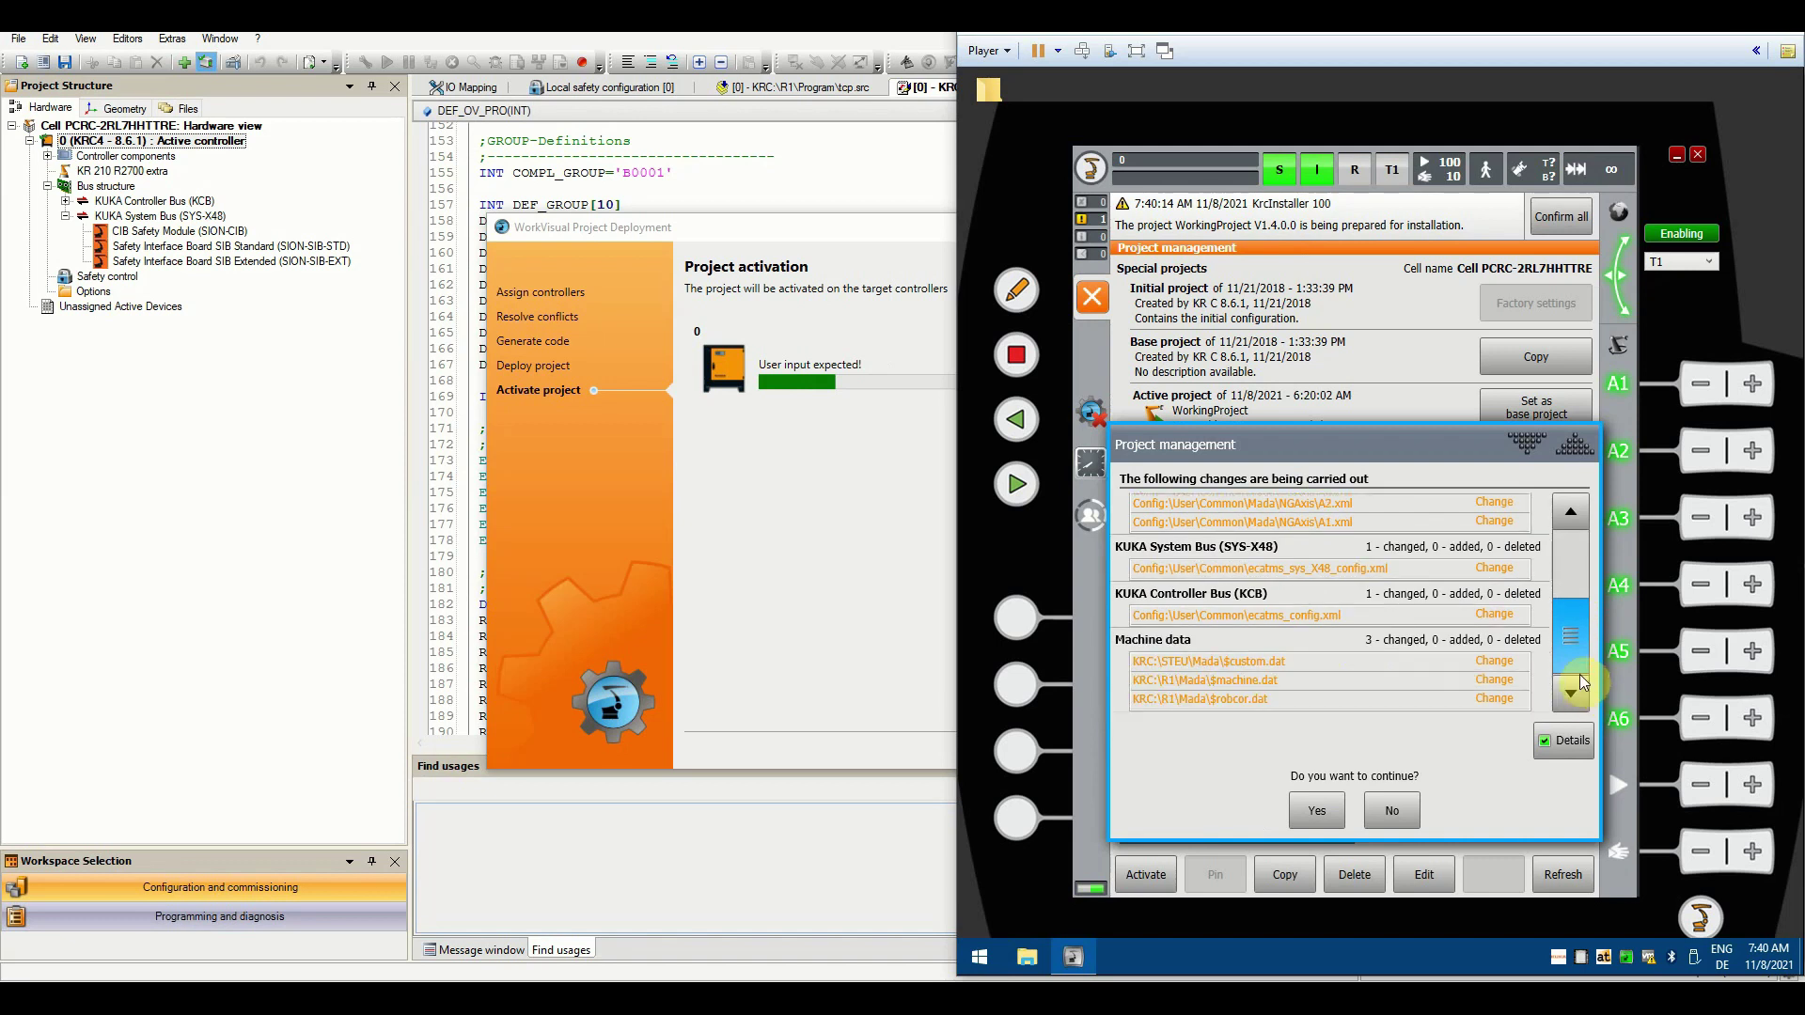
{"action": "left_click", "coordinate": [1564, 741]}
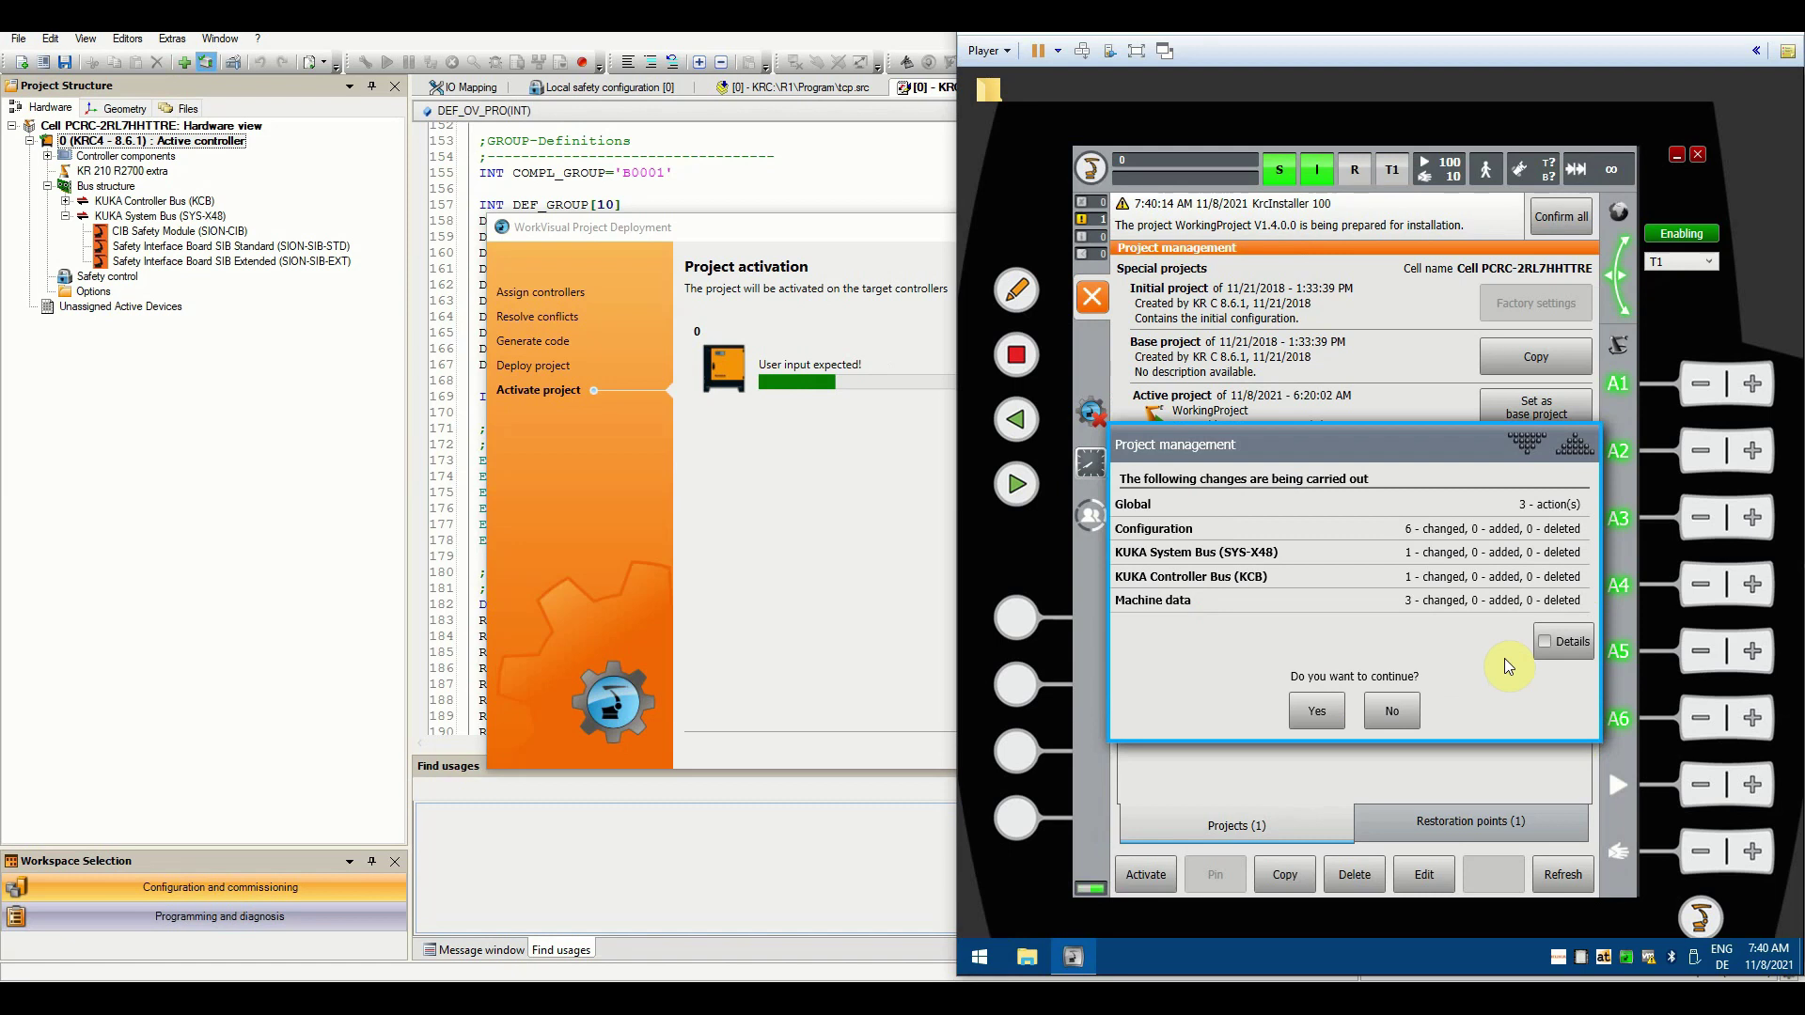
{"action": "left_click", "coordinate": [1319, 712]}
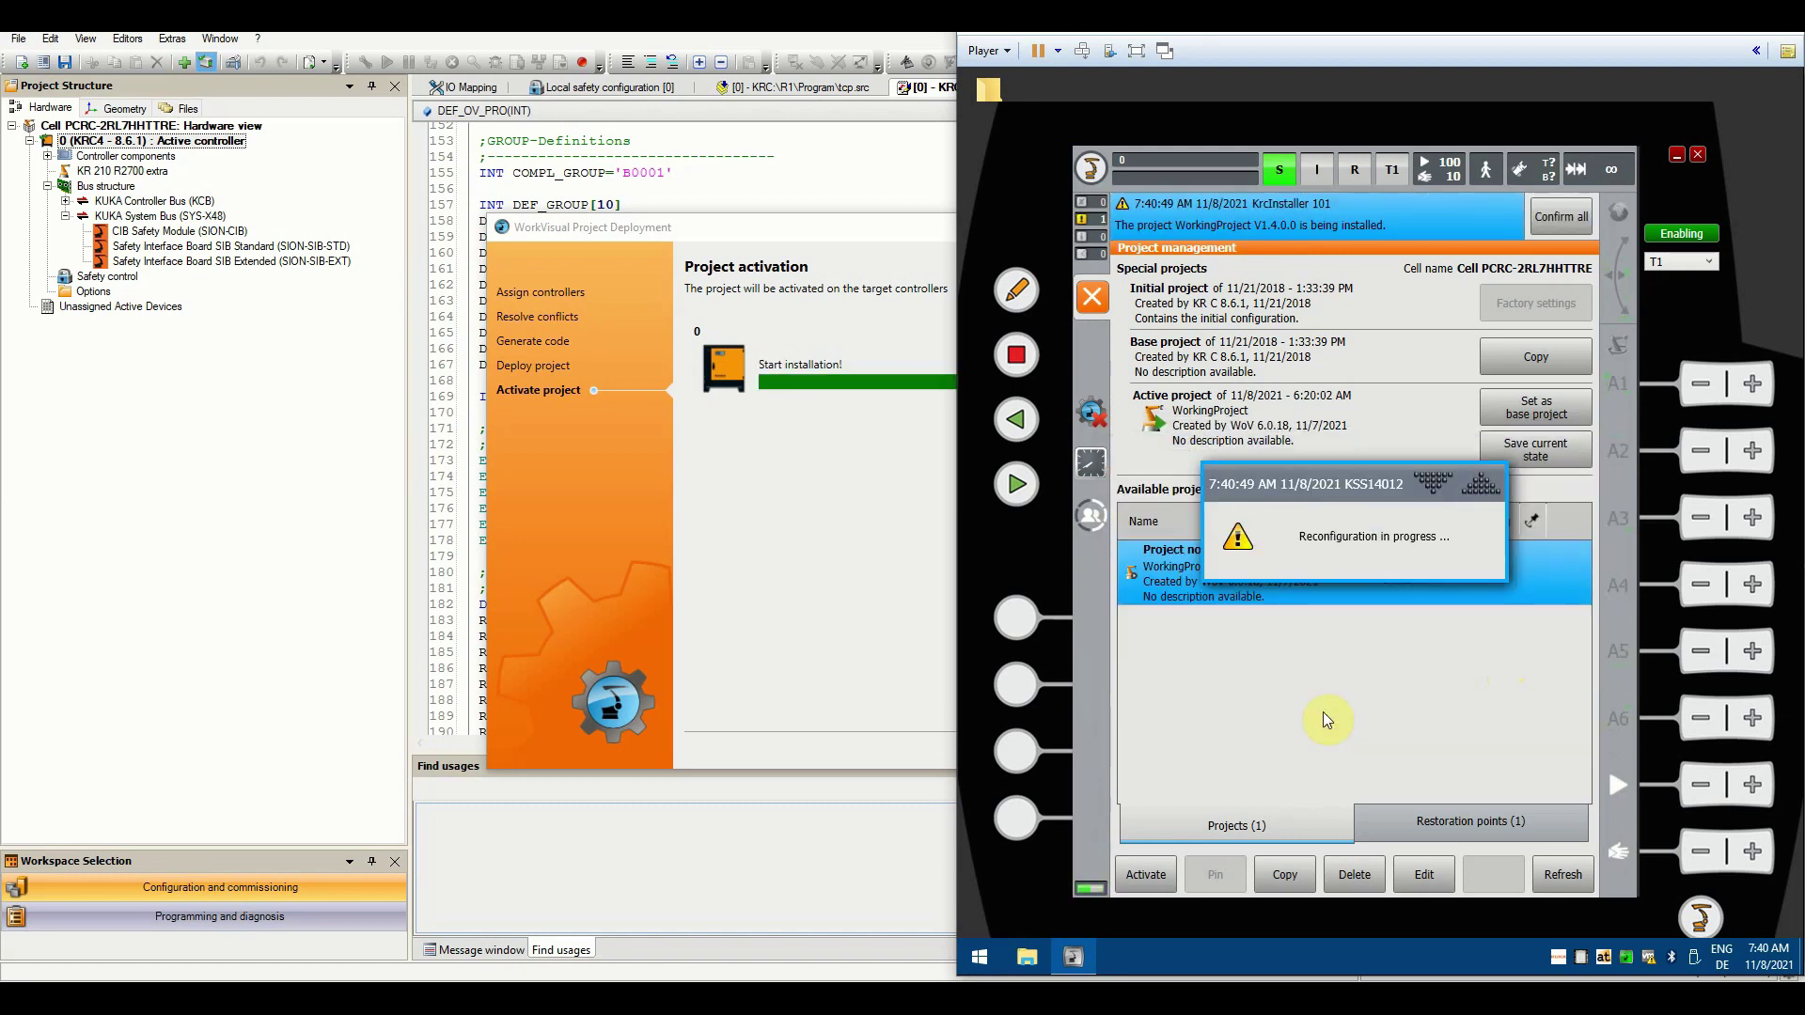
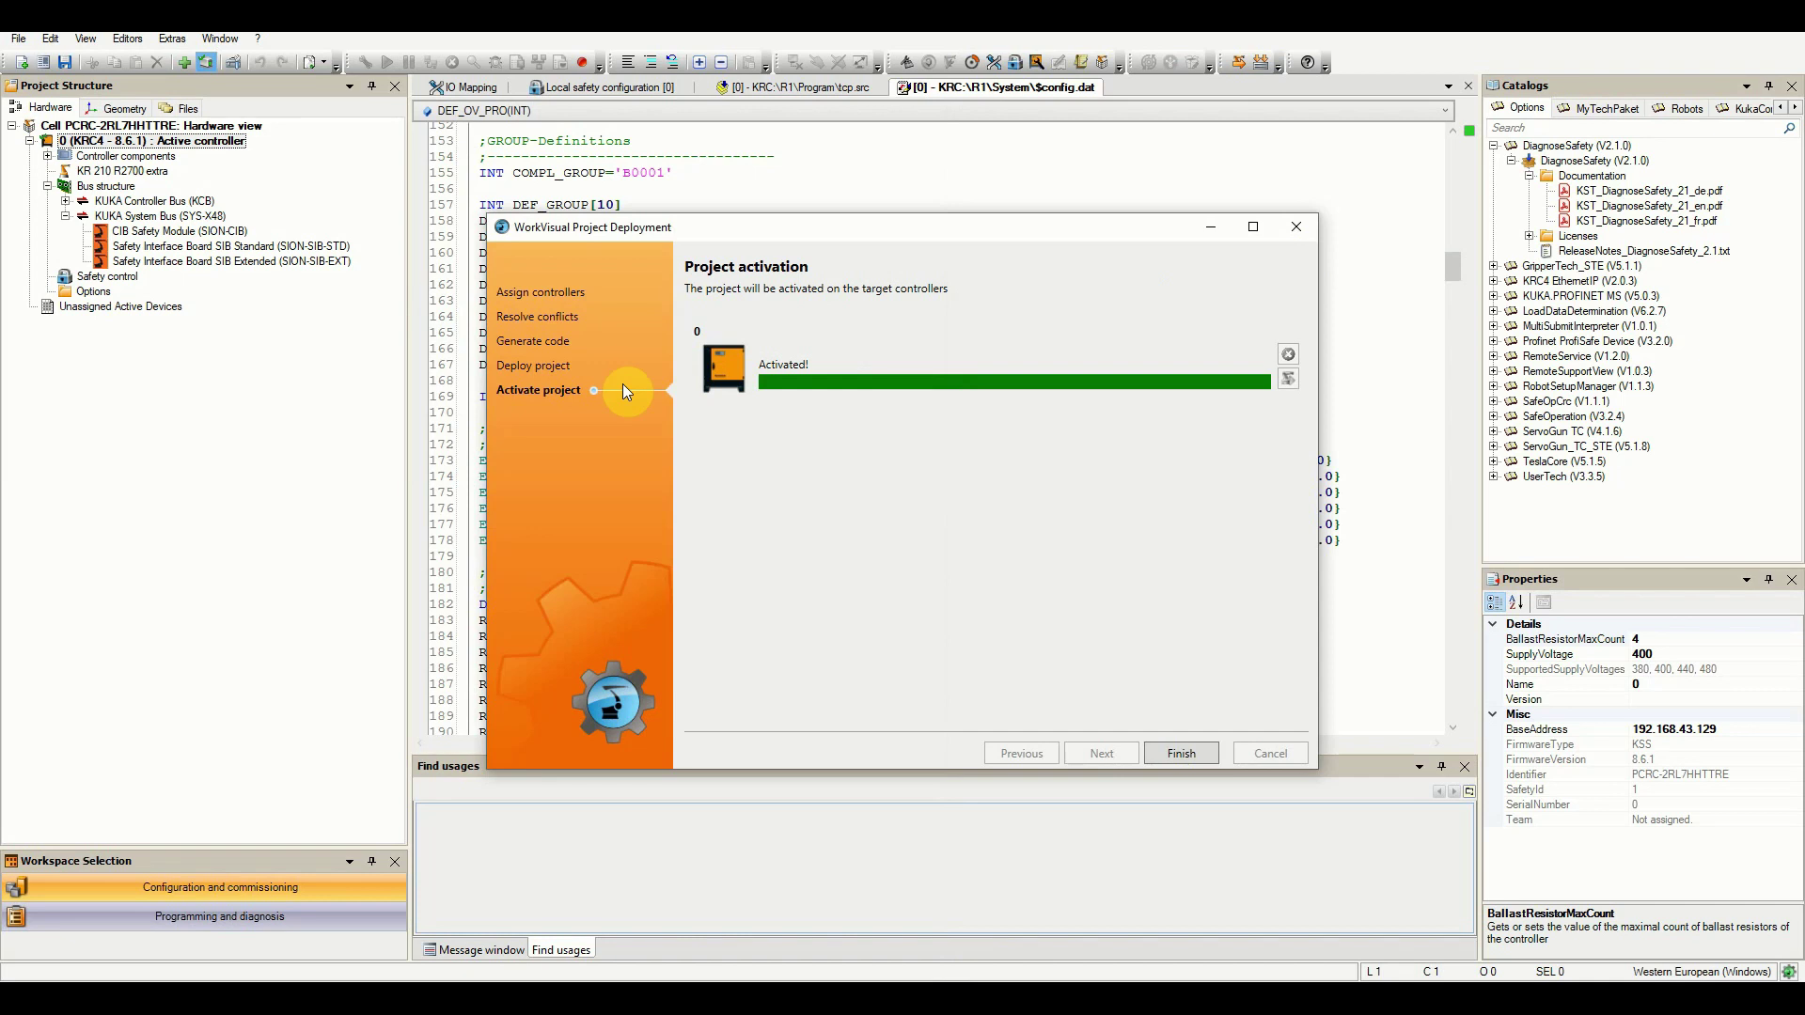
- Close the finished Project Deployment wizard and bring up the File menu
{"action": "left_click", "coordinate": [1178, 755]}
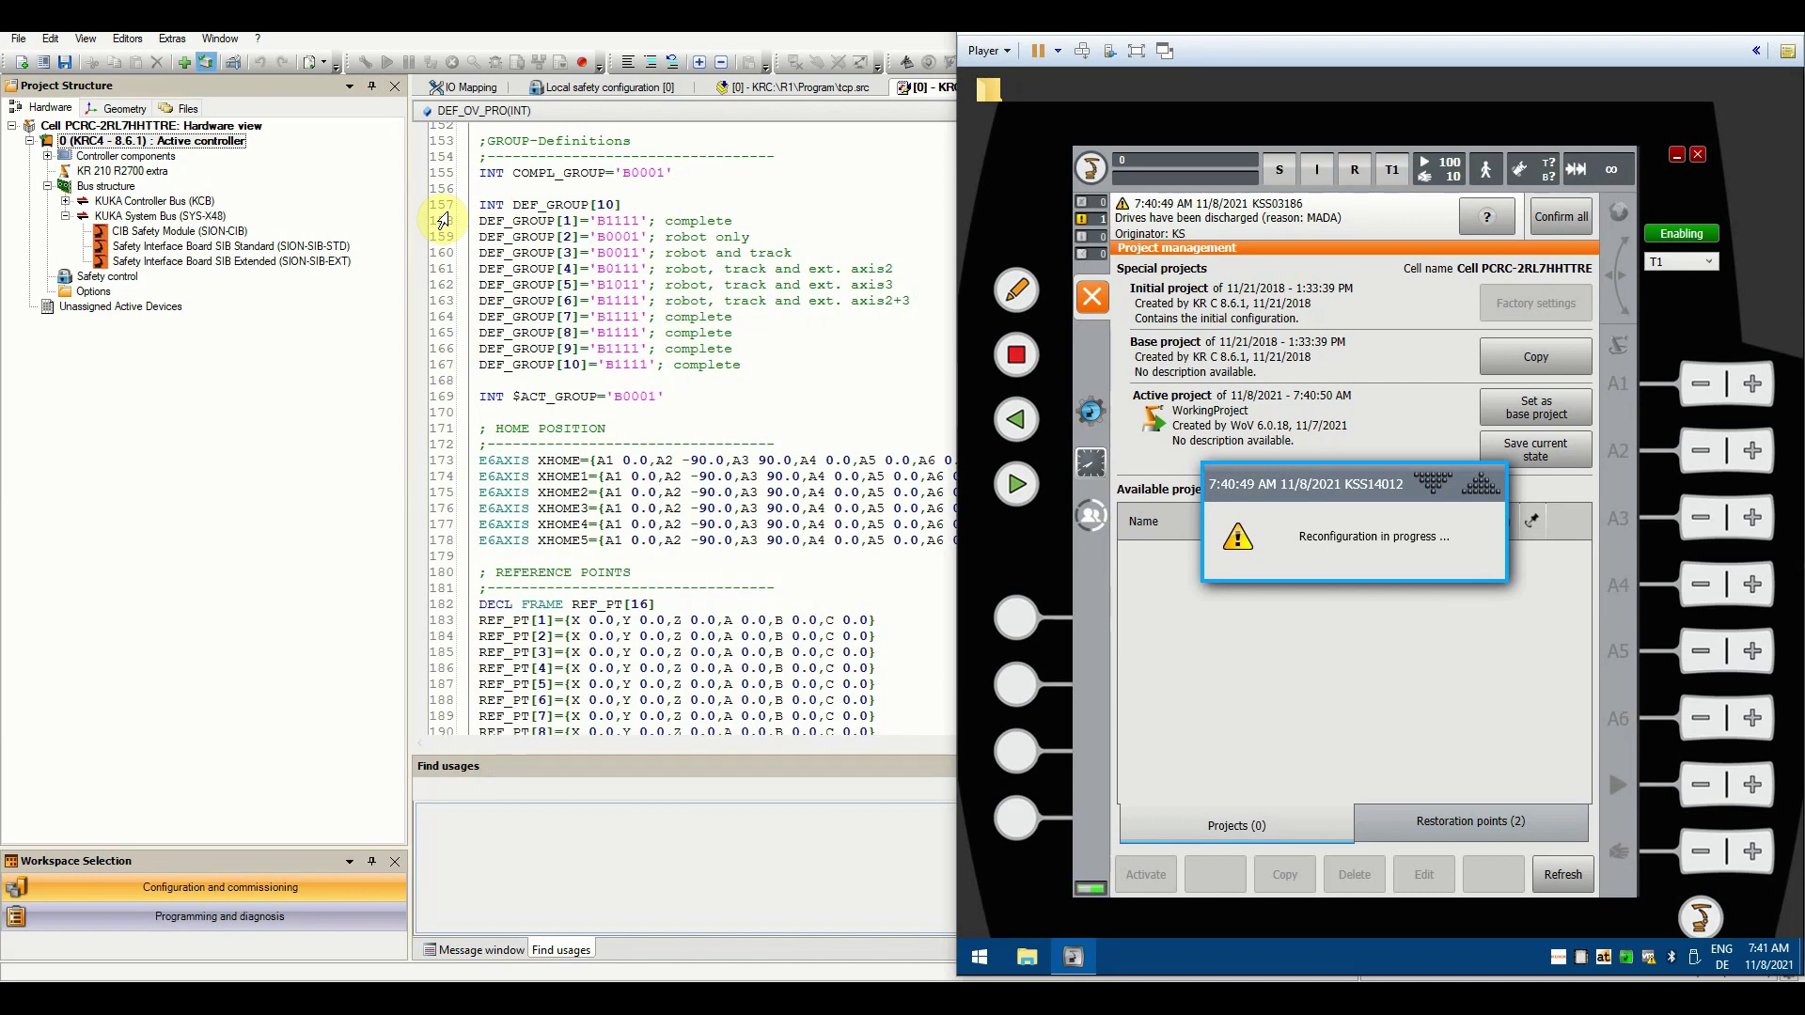
{"action": "left_click", "coordinate": [22, 42]}
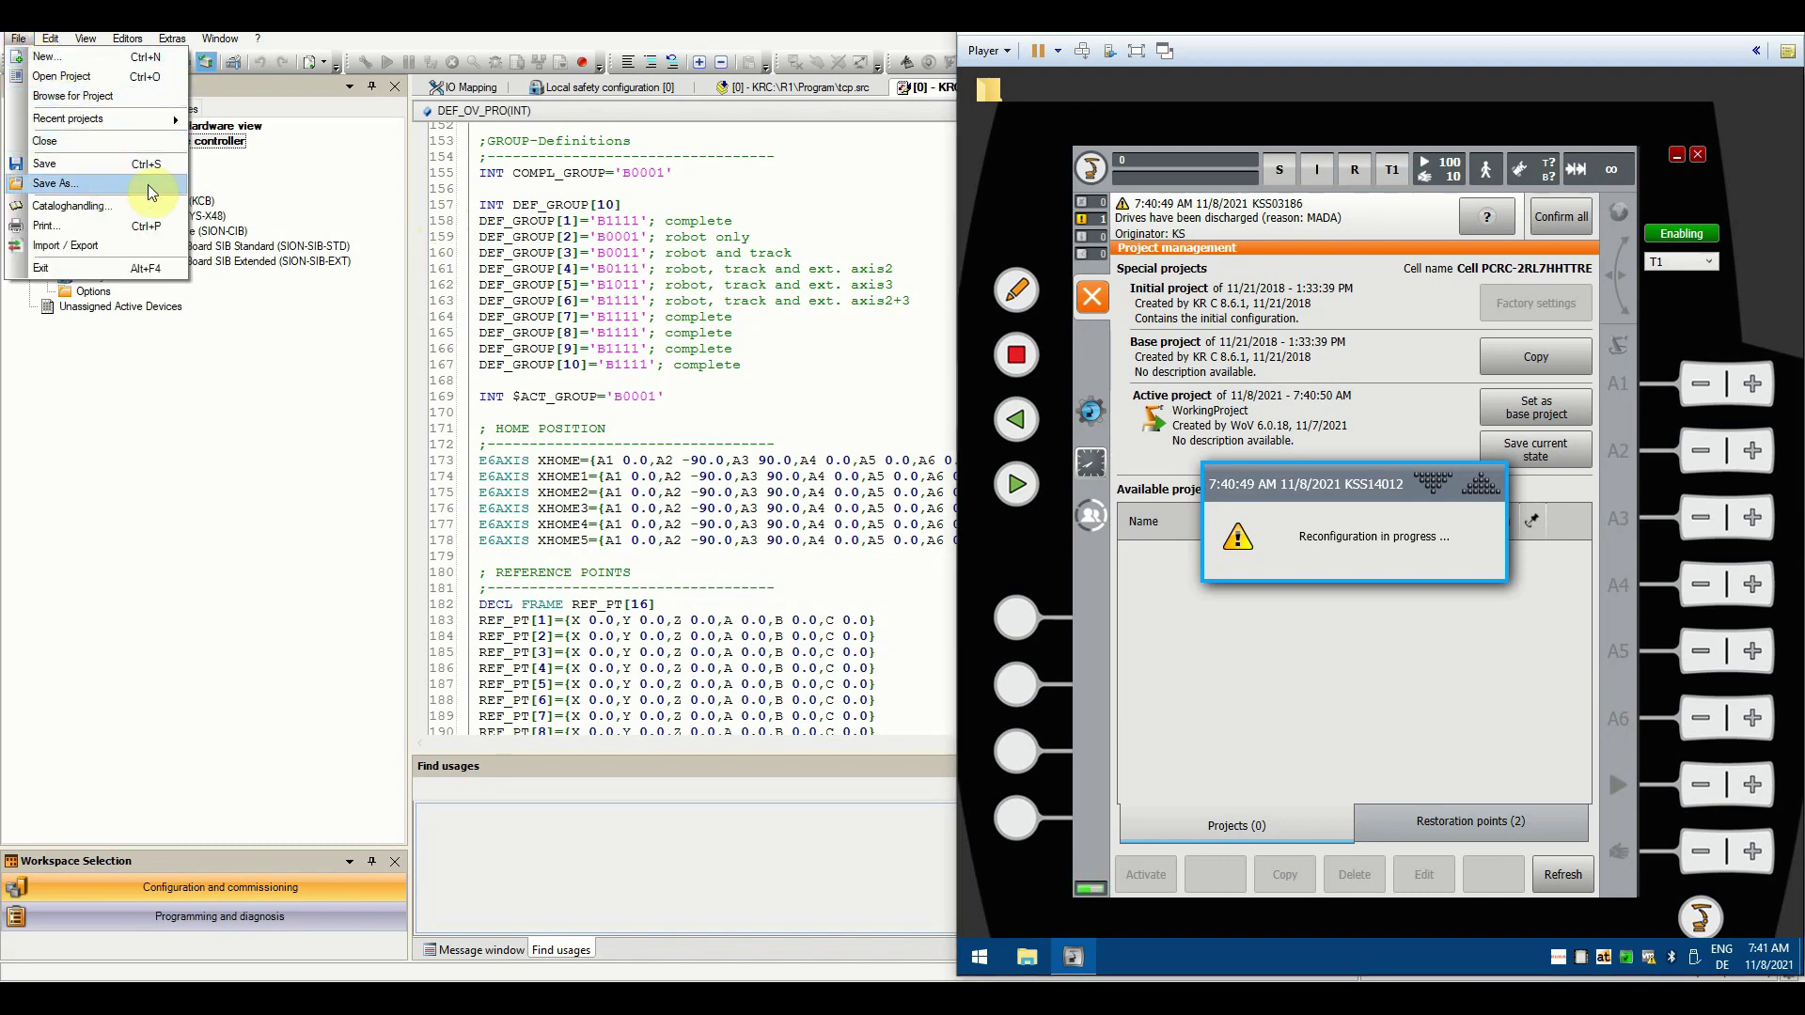
- Open Save As in the Projects folder, with WorkingProject proposed as the file name
{"action": "left_click", "coordinate": [151, 193]}
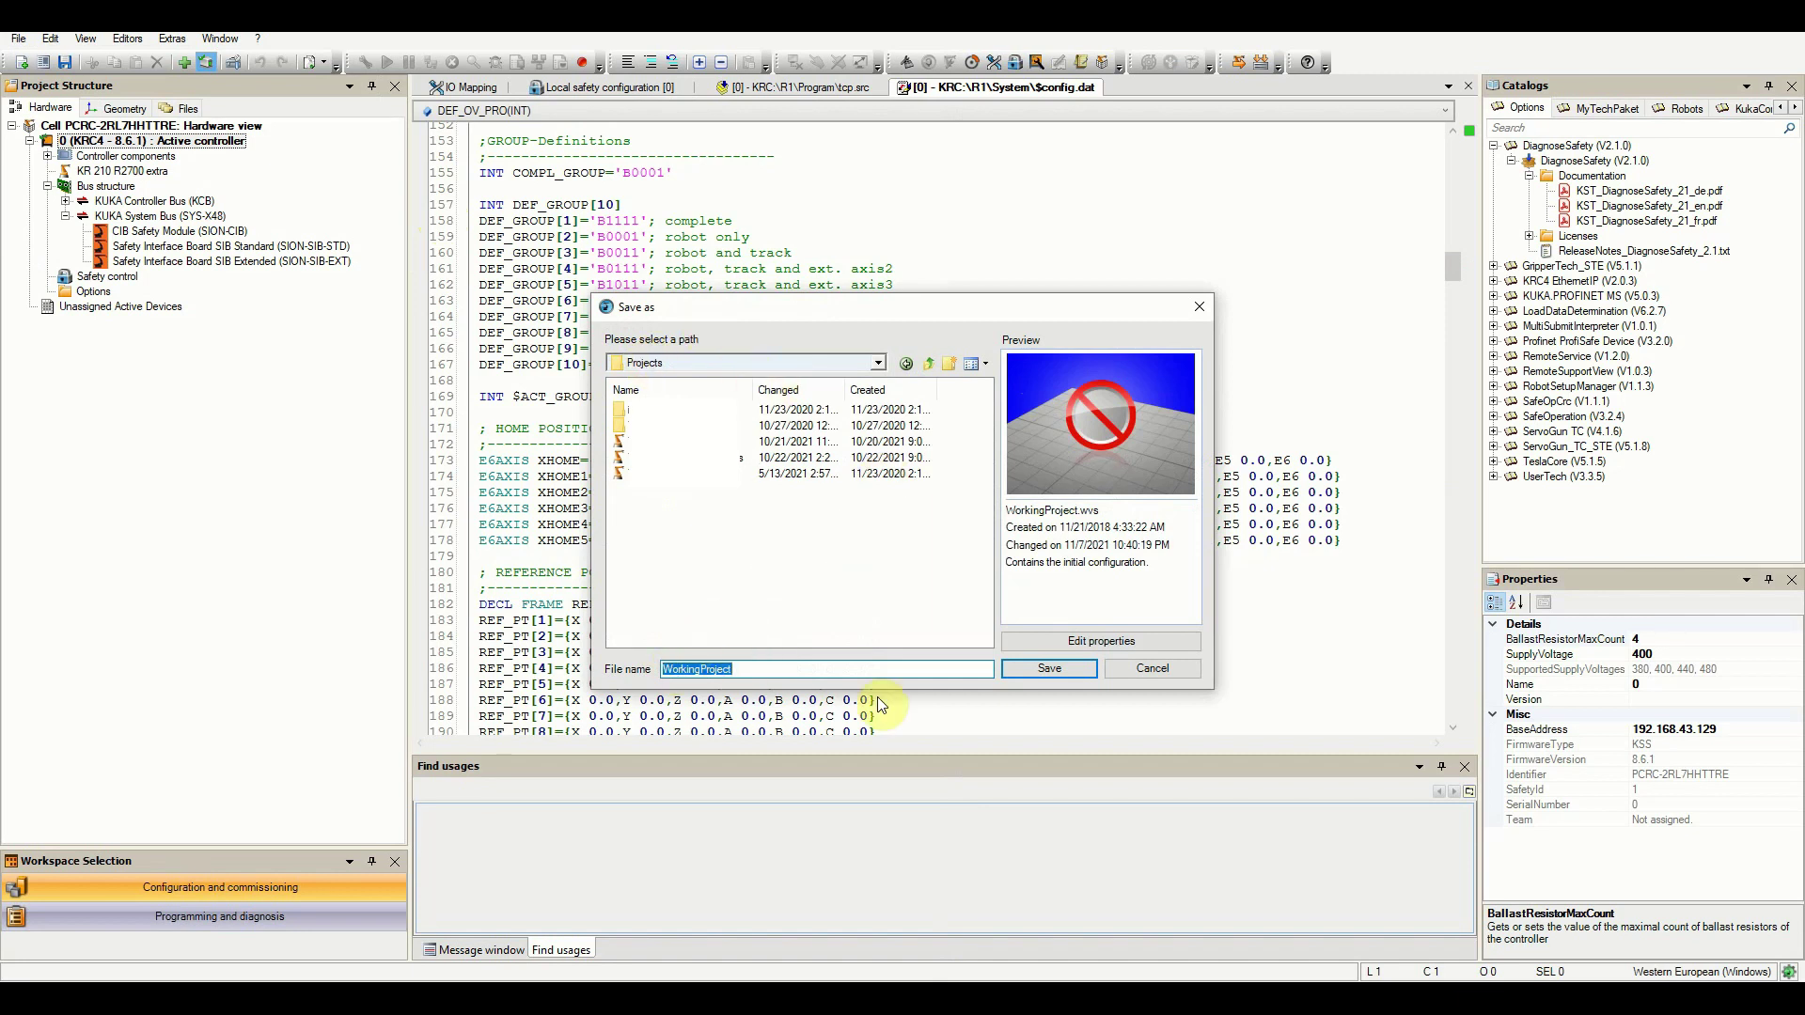
- Save the project as WorkingProject, then save a copy named WorkingProject1
{"action": "left_click", "coordinate": [1069, 668]}
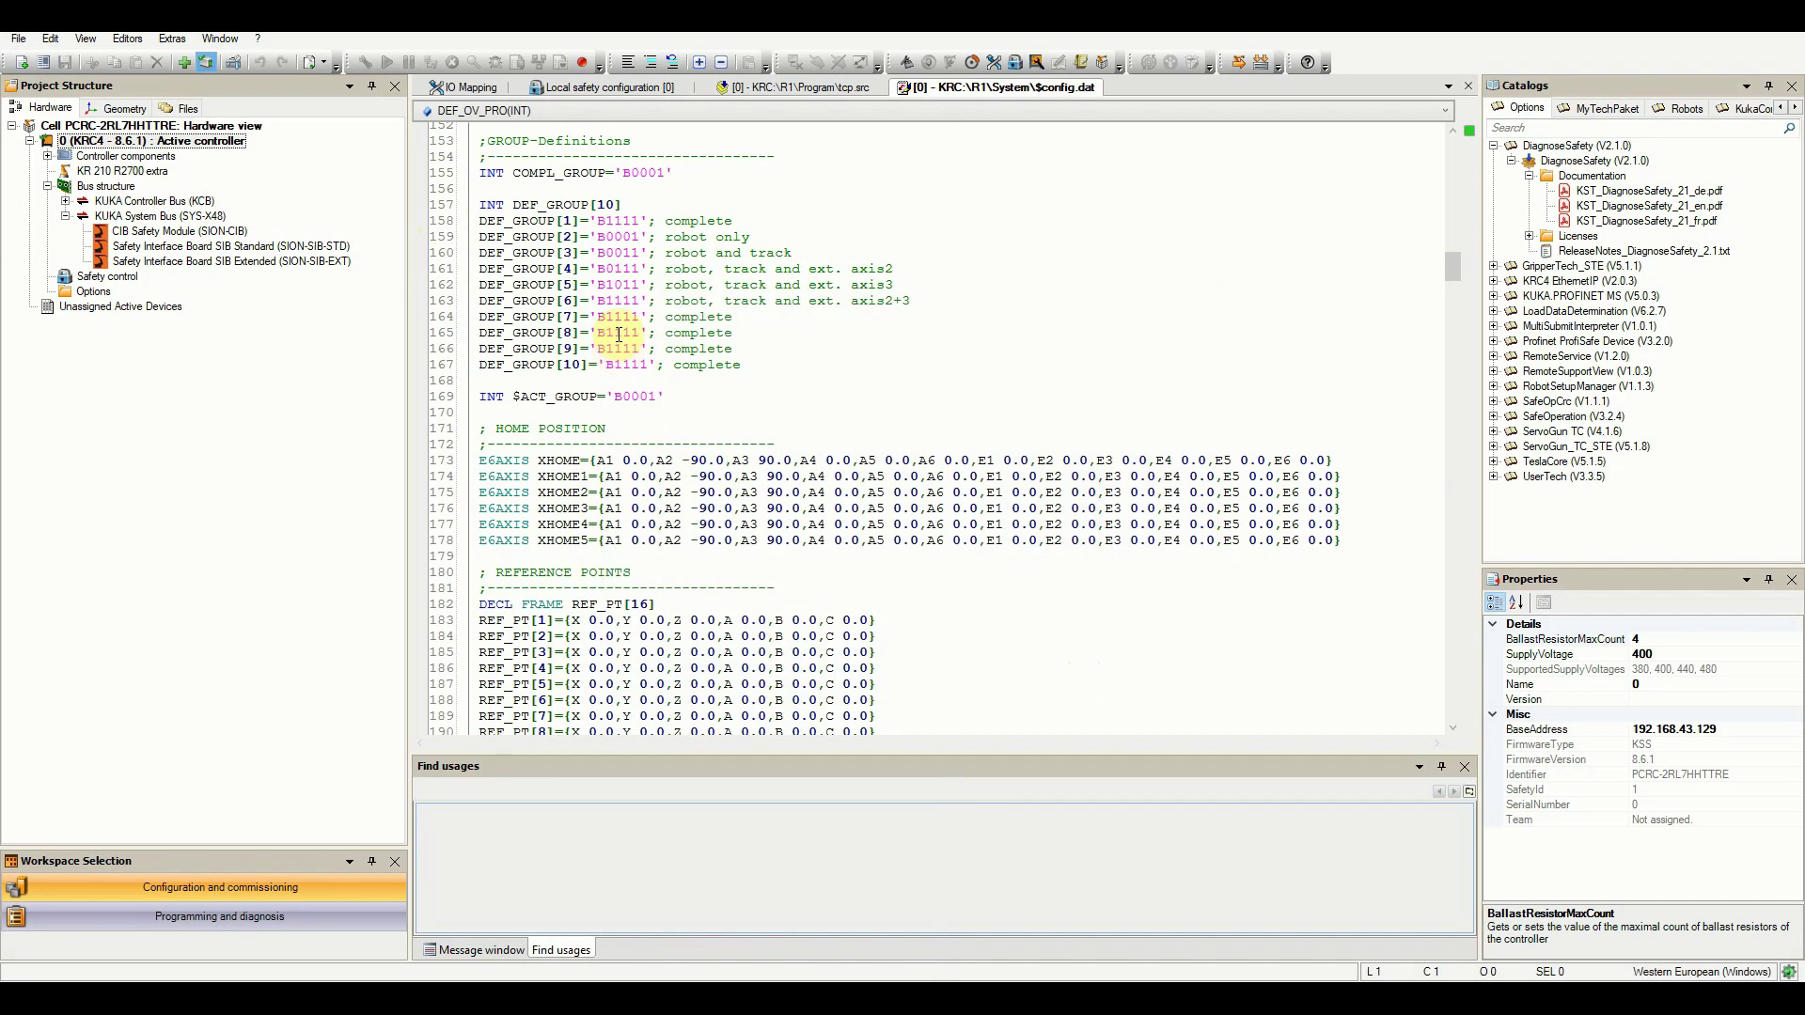
{"action": "left_click", "coordinate": [18, 39]}
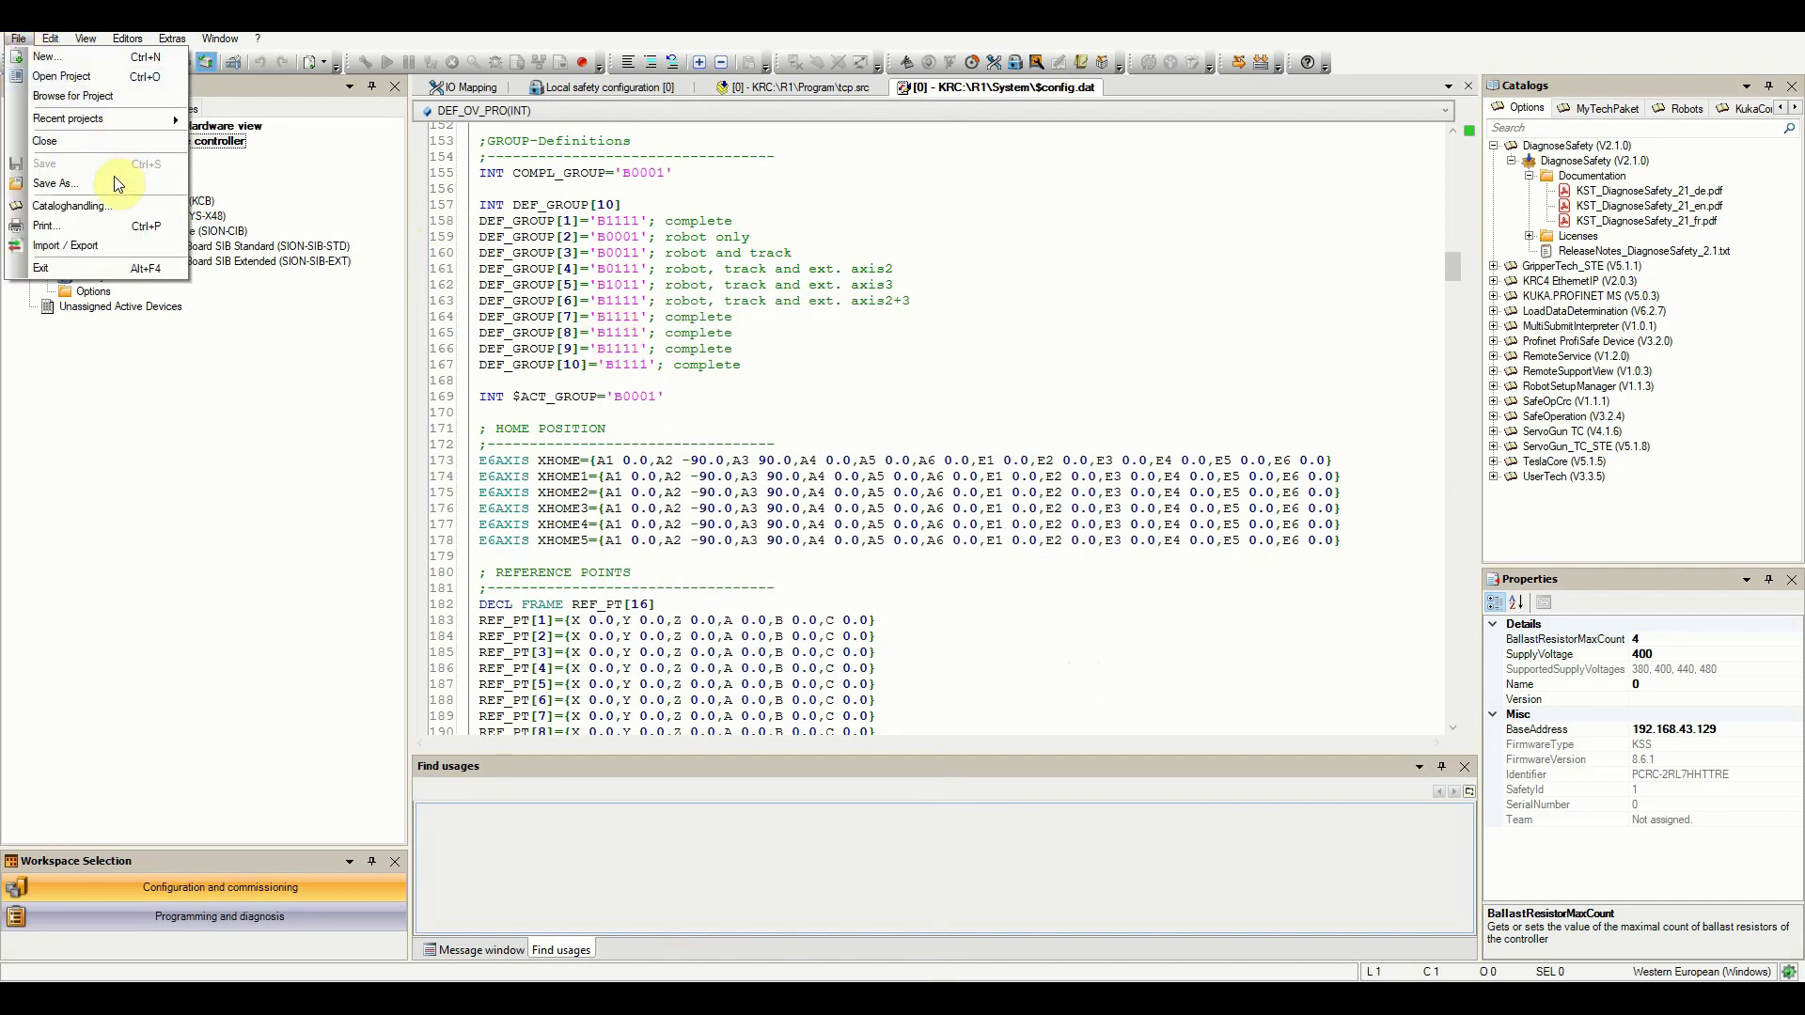
{"action": "left_click", "coordinate": [112, 182]}
{"action": "left_click", "coordinate": [766, 669]}
{"action": "type", "text": "1"}
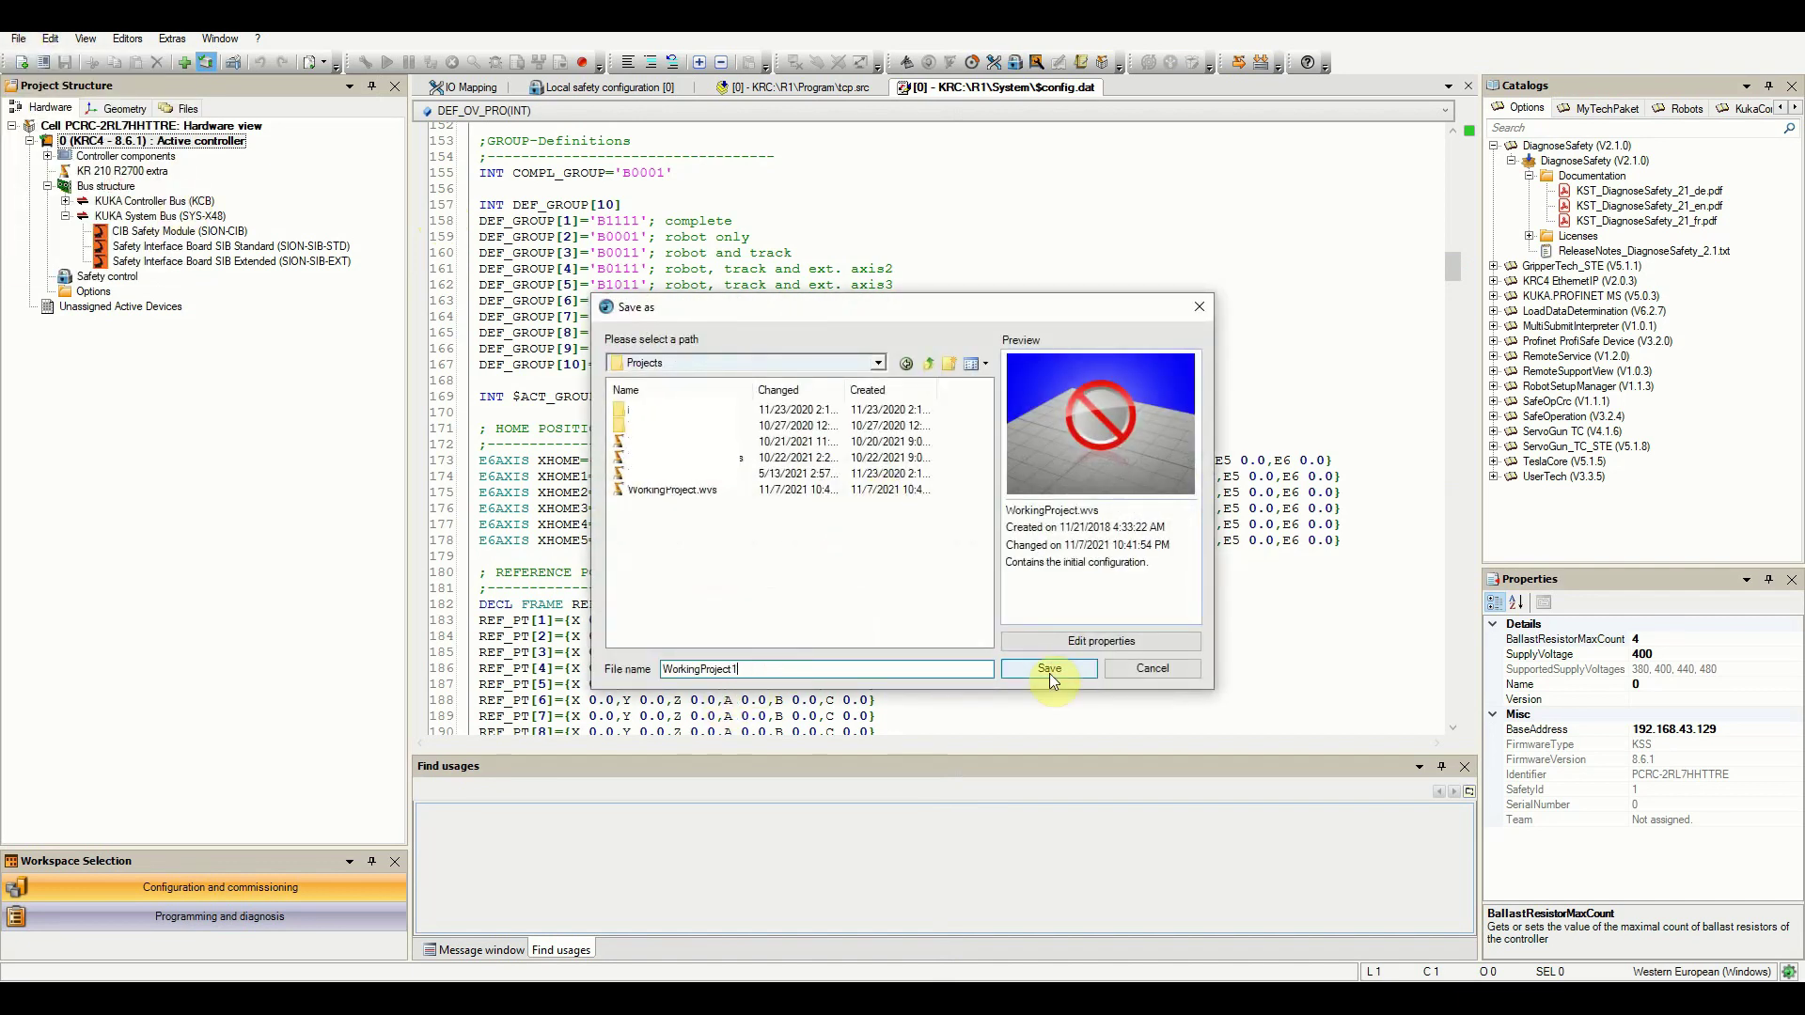
{"action": "left_click", "coordinate": [1059, 671]}
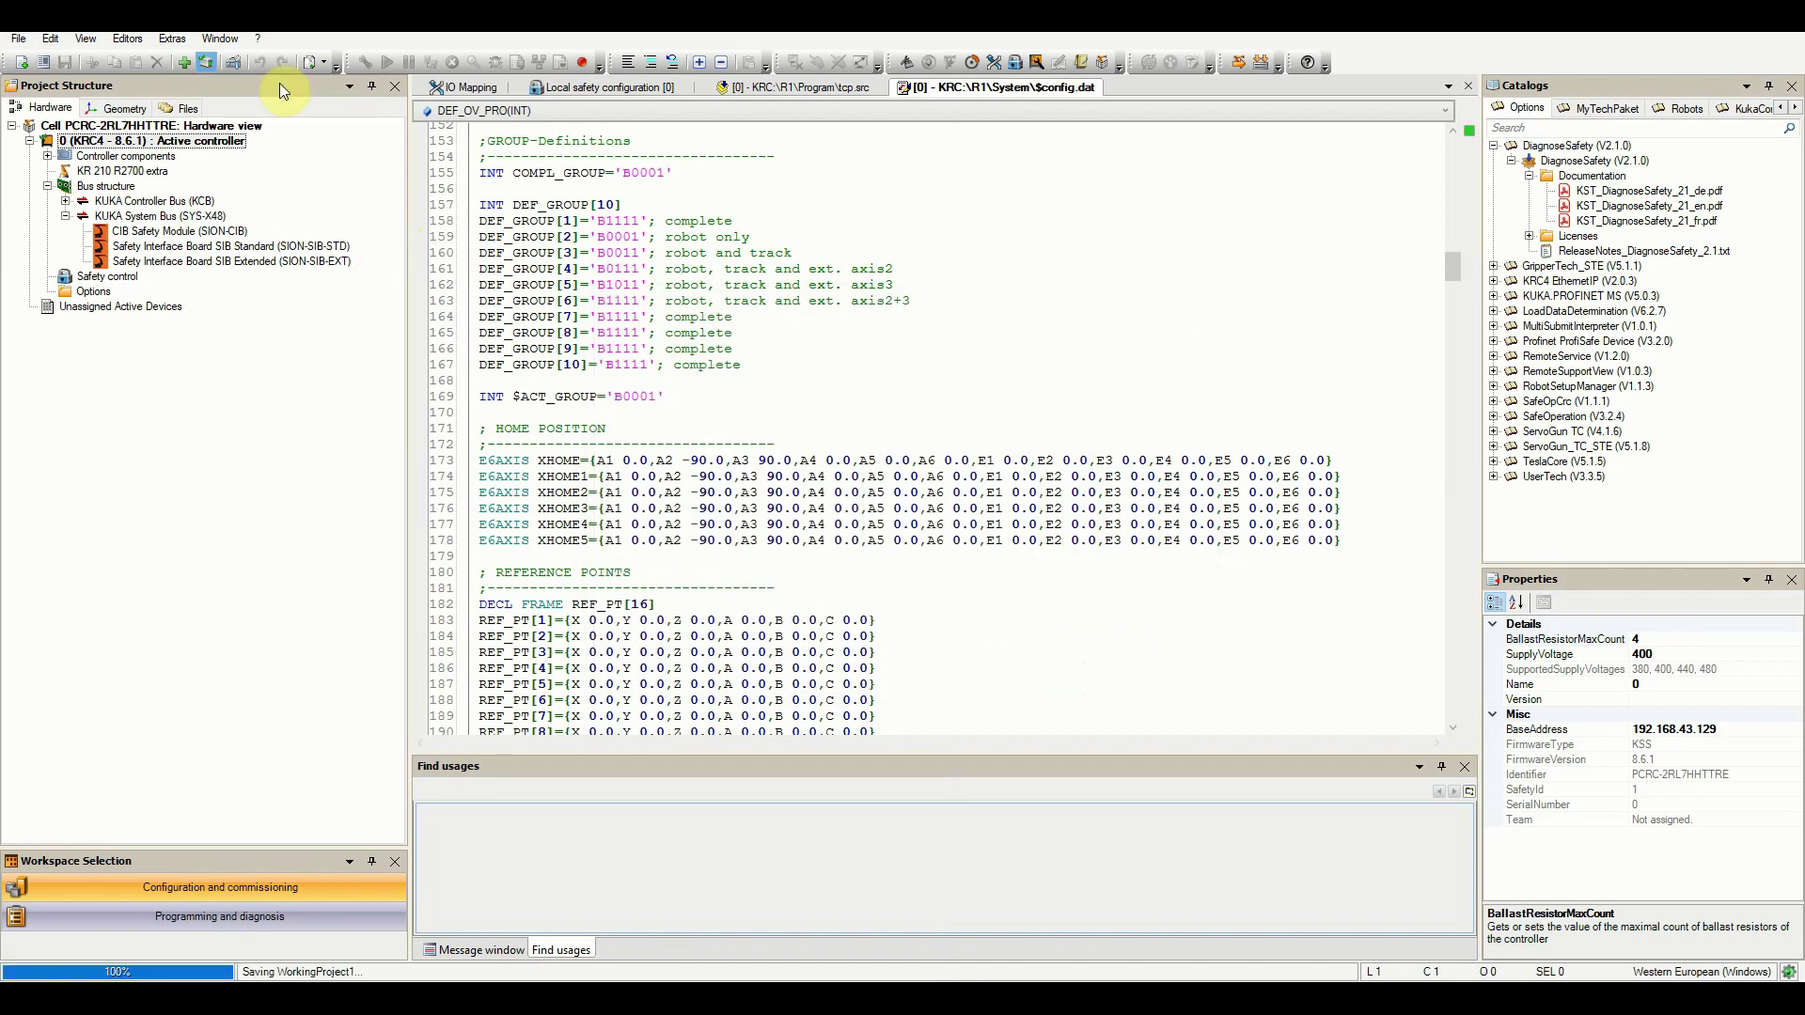